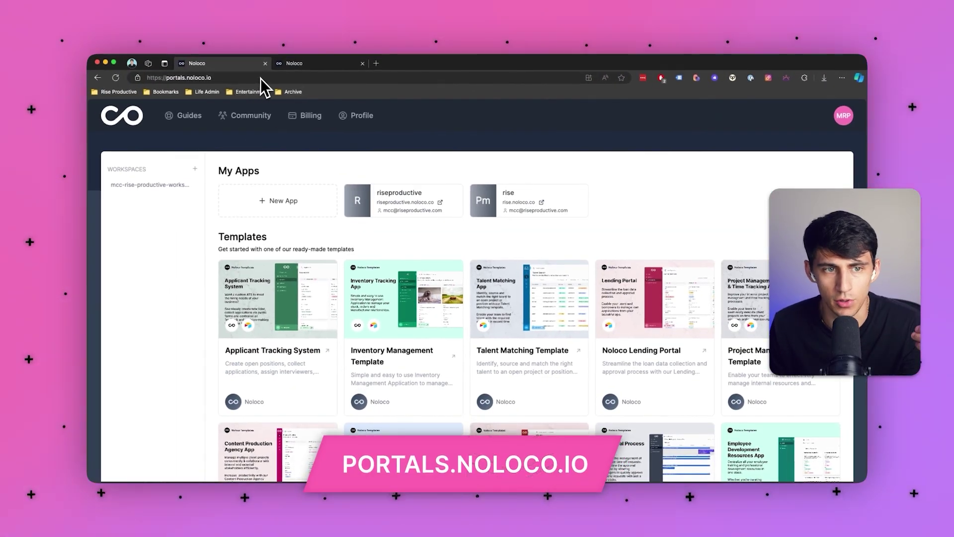
# Clone the Client Portal template into a new app named riseproductive-clientportal
pyautogui.scroll(-10, 529, 187)
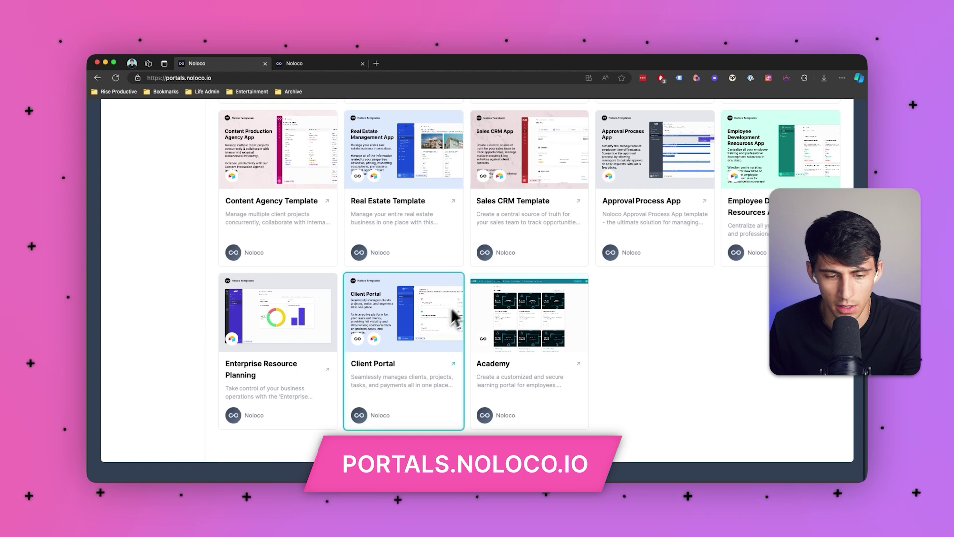
pyautogui.click(411, 366)
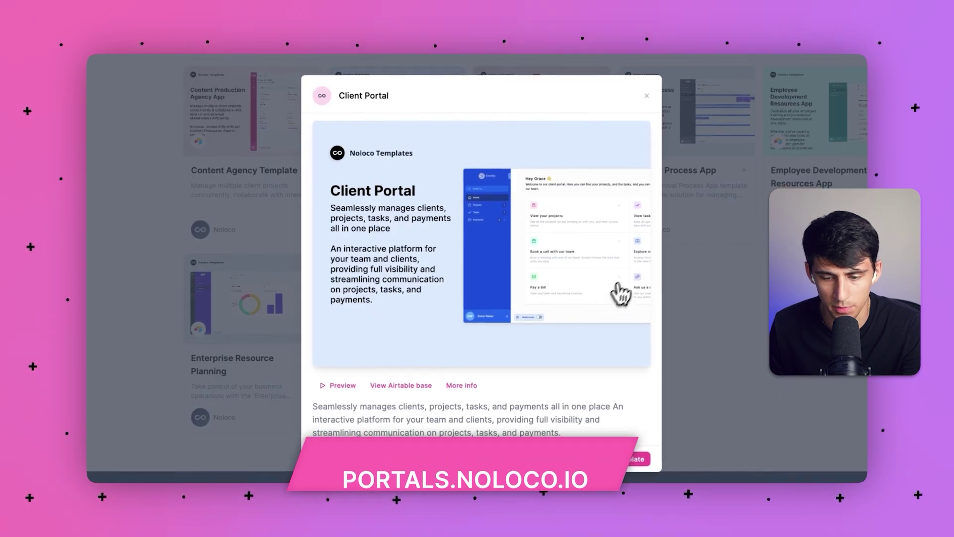
pyautogui.scroll(-1, 635, 401)
pyautogui.click(627, 459)
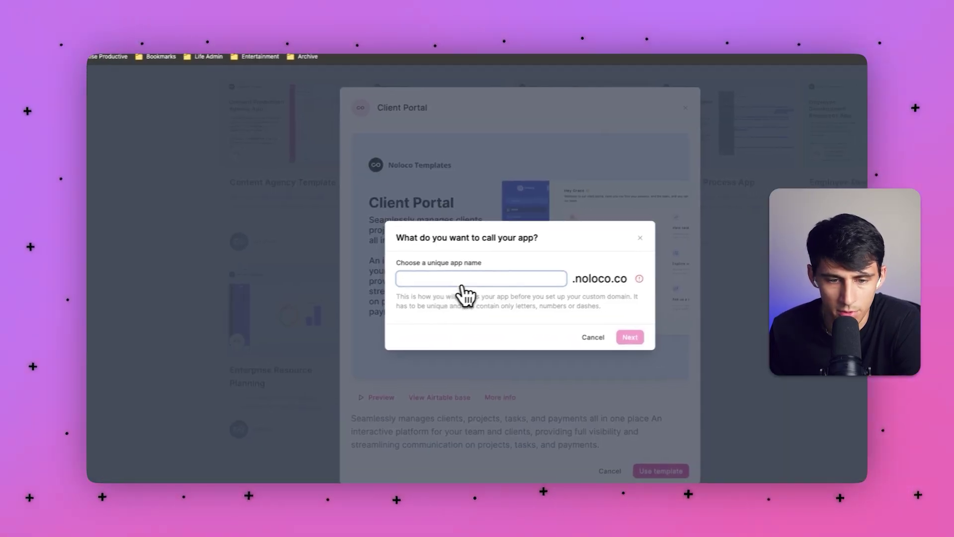
pyautogui.write('riseproductive-clientportal')
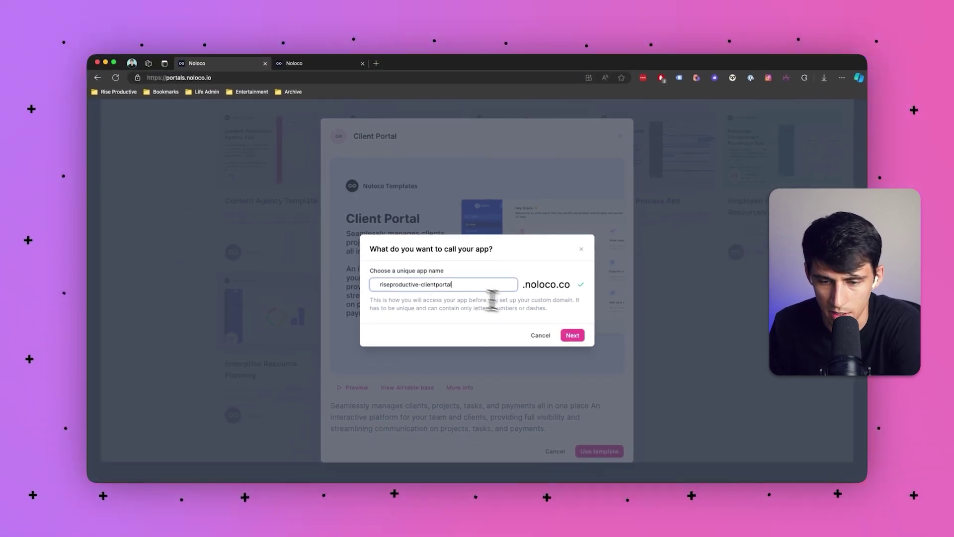
pyautogui.click(576, 336)
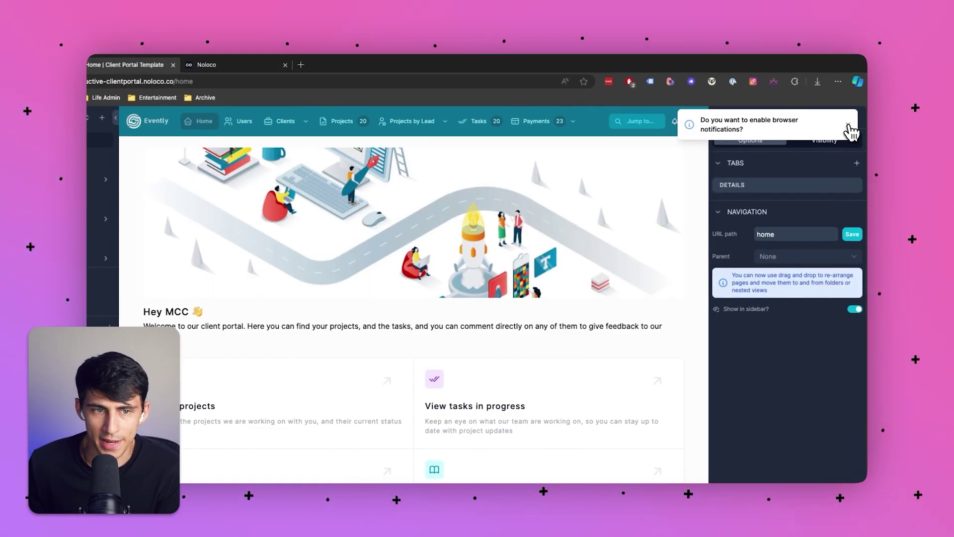
# Dismiss the browser notification prompt and browse the Clients card list
pyautogui.click(852, 123)
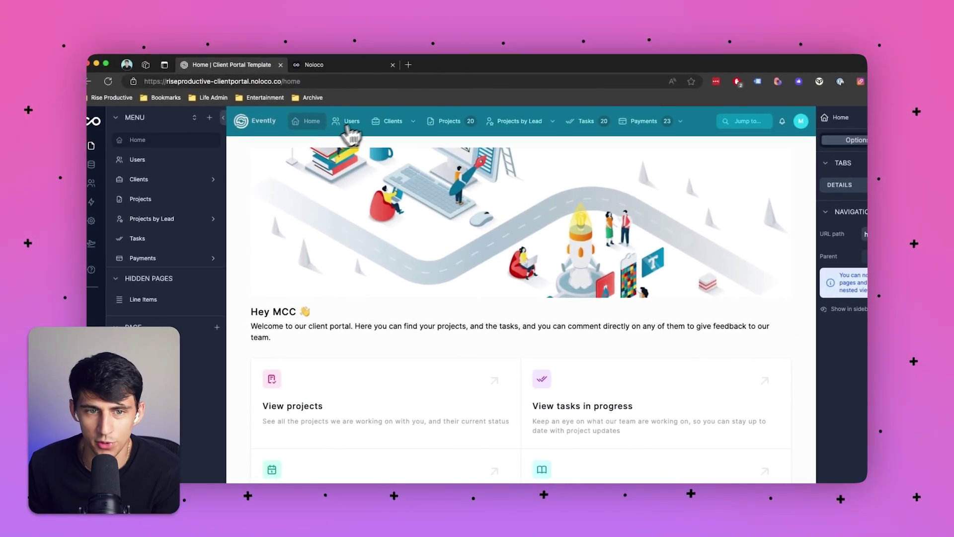
pyautogui.moveTo(384, 123)
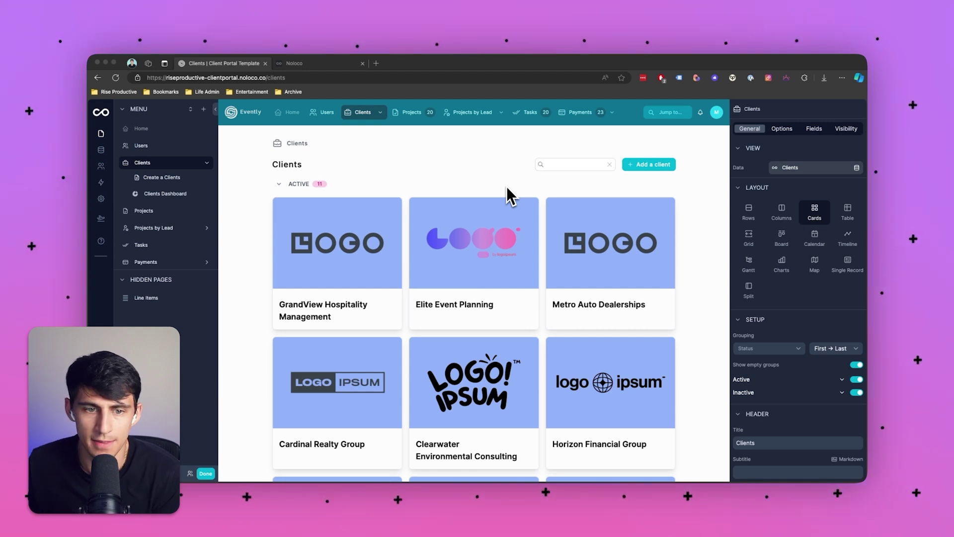
pyautogui.moveTo(358, 113)
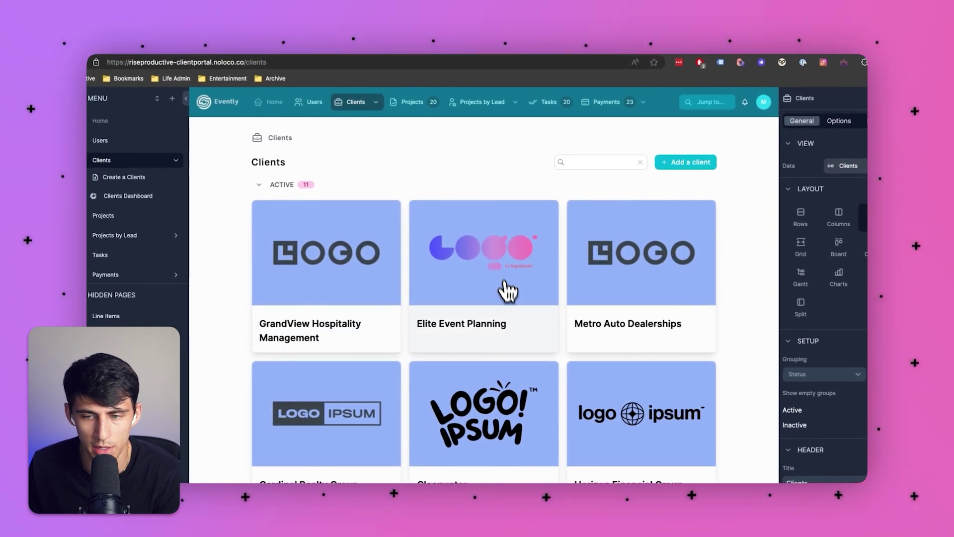
pyautogui.scroll(-5, 442, 273)
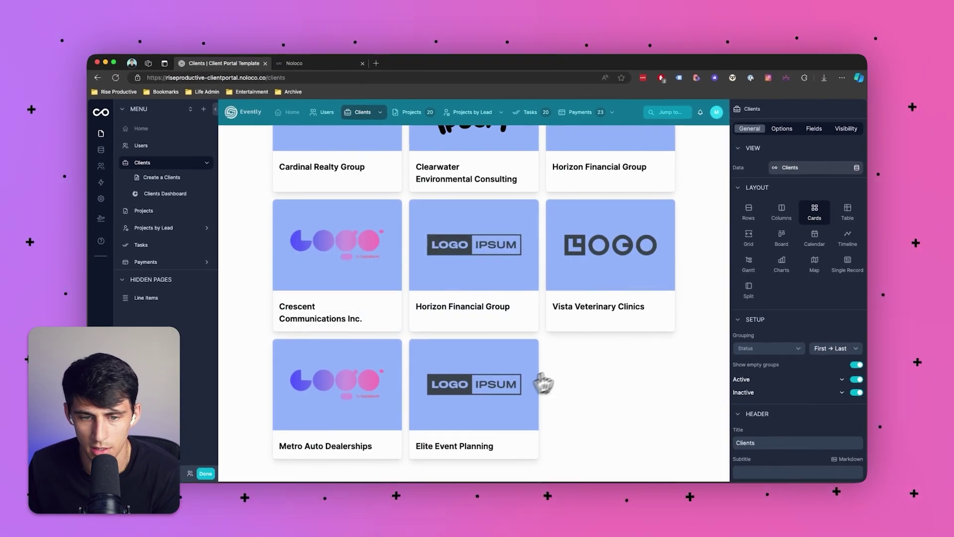
pyautogui.scroll(5, 497, 368)
# Open GrandView Hospitality Management's record and review its Payments and Projects tabs
pyautogui.click(369, 263)
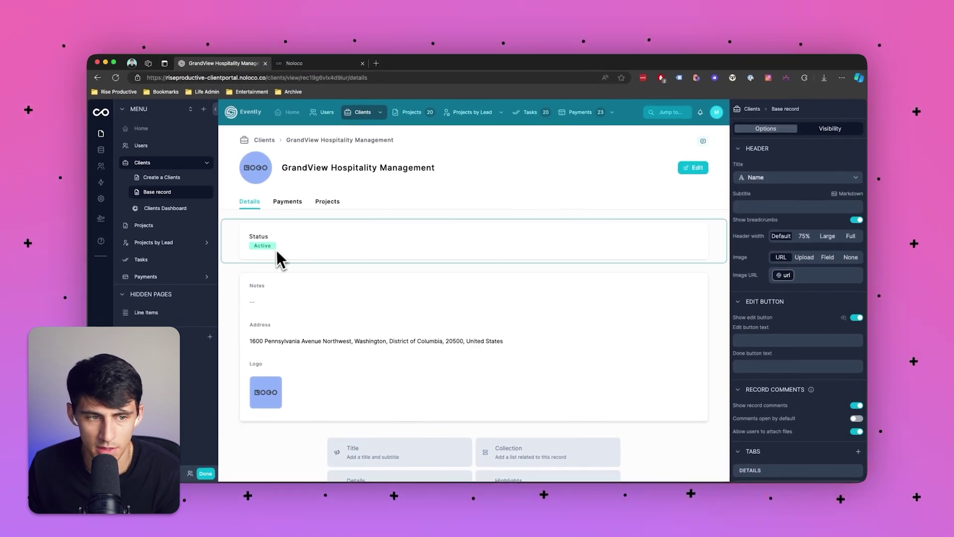
pyautogui.click(290, 296)
pyautogui.click(293, 201)
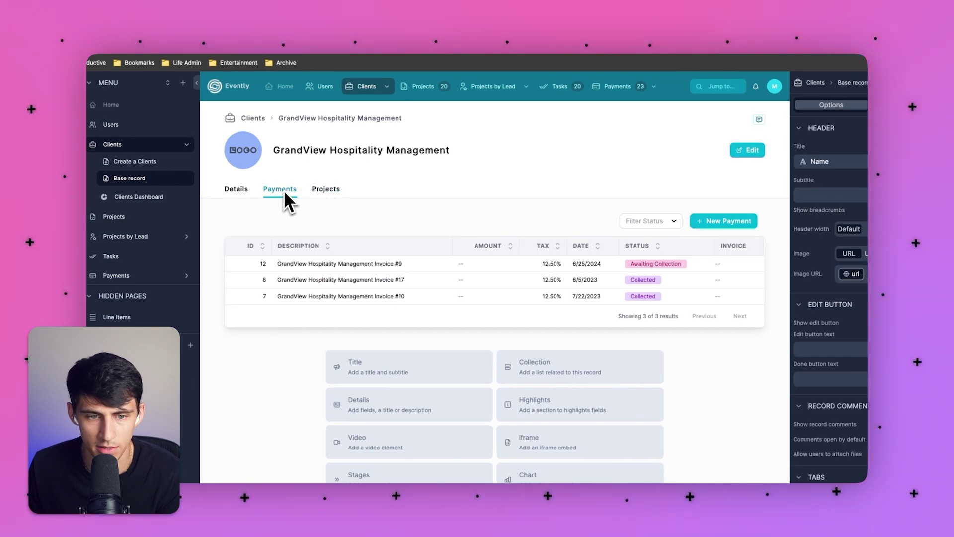
pyautogui.click(322, 190)
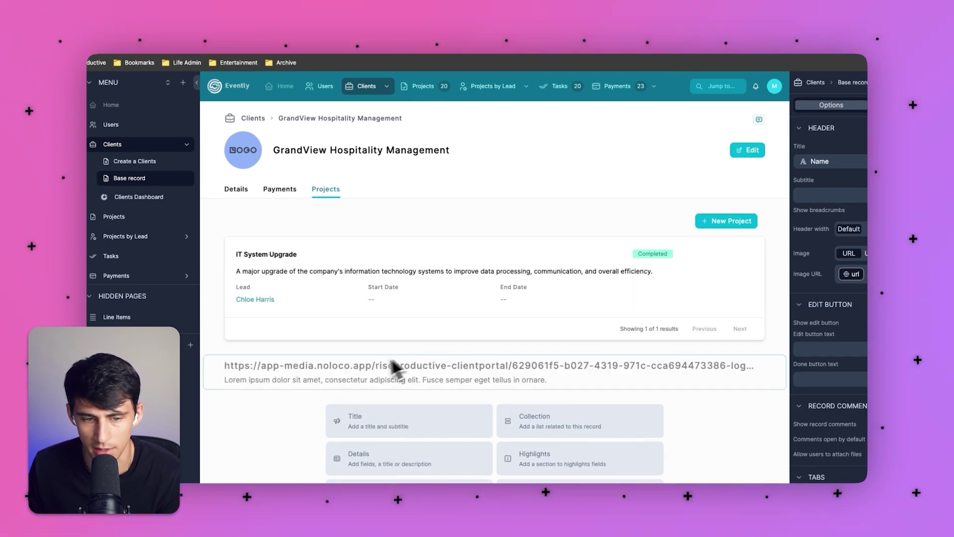
# Search clients for 'Elite Event' and open the second Elite Event Planning record
pyautogui.click(362, 365)
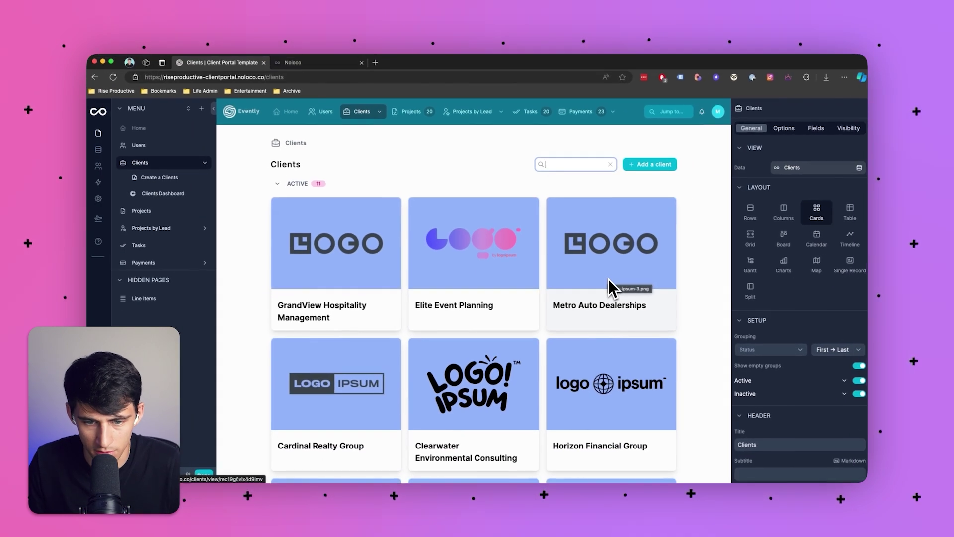
pyautogui.write('Elite Event')
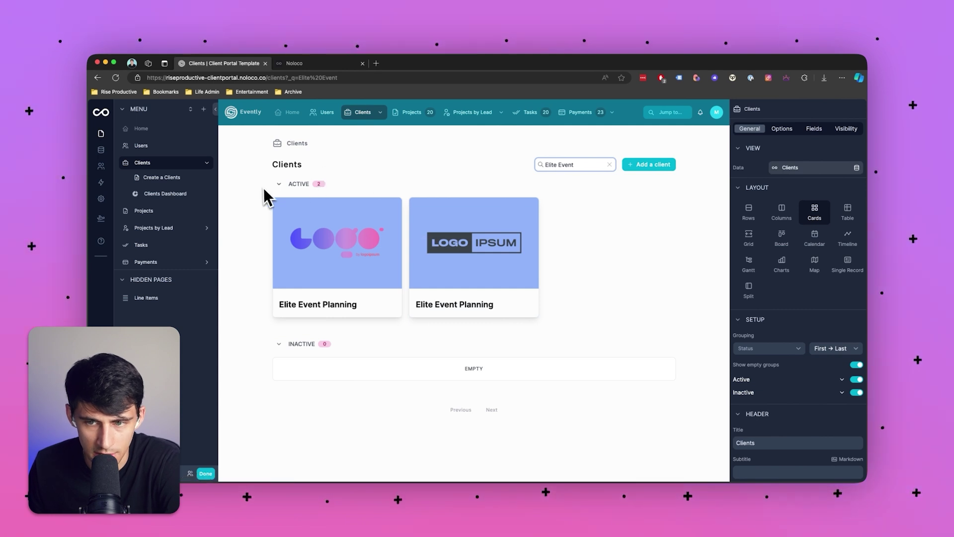
pyautogui.click(493, 218)
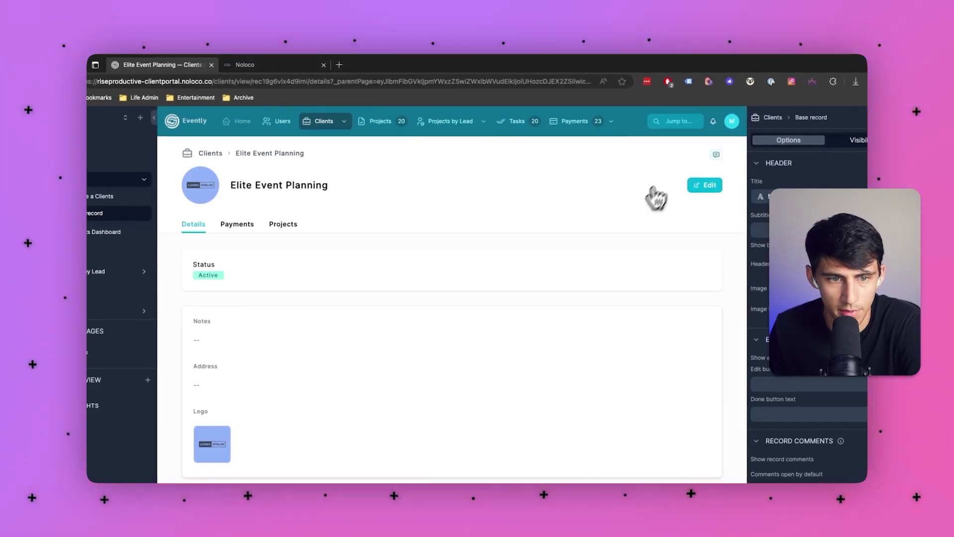
# Preview the portal as a Team Admin user with the builder hidden
pyautogui.click(199, 472)
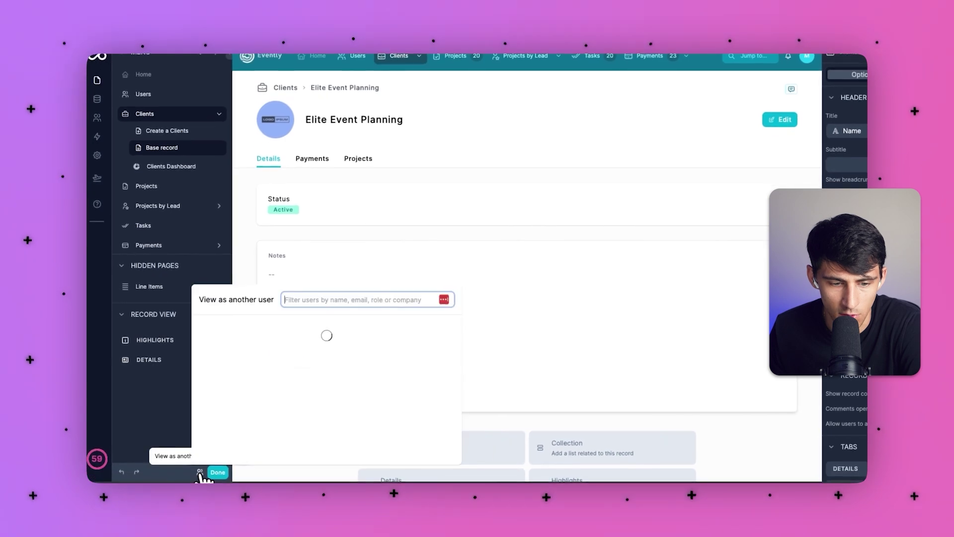
pyautogui.scroll(-5, 290, 391)
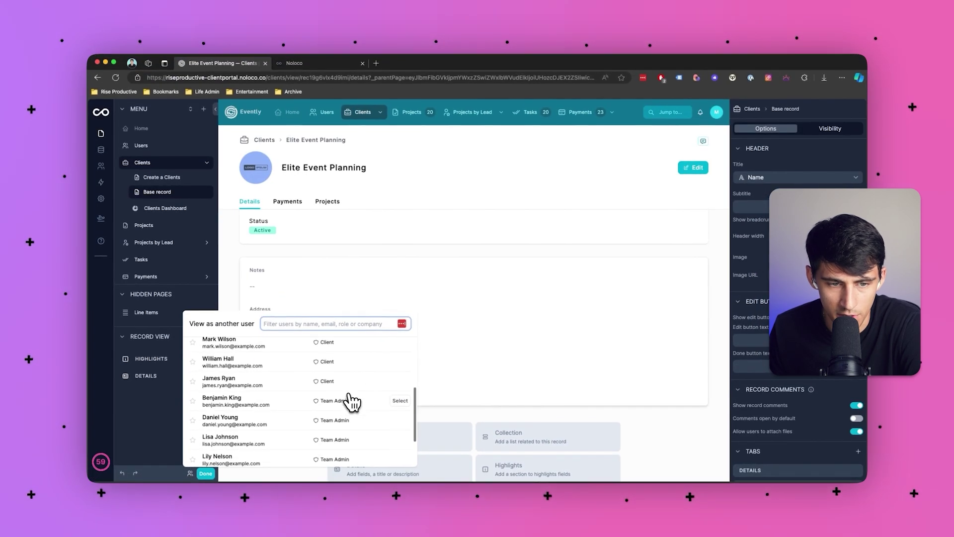
pyautogui.scroll(-3, 347, 375)
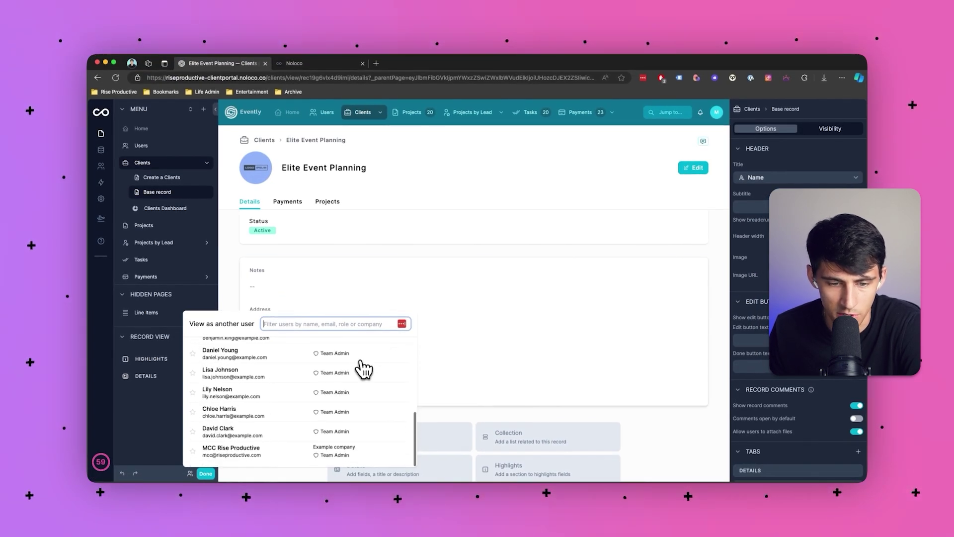
pyautogui.click(399, 353)
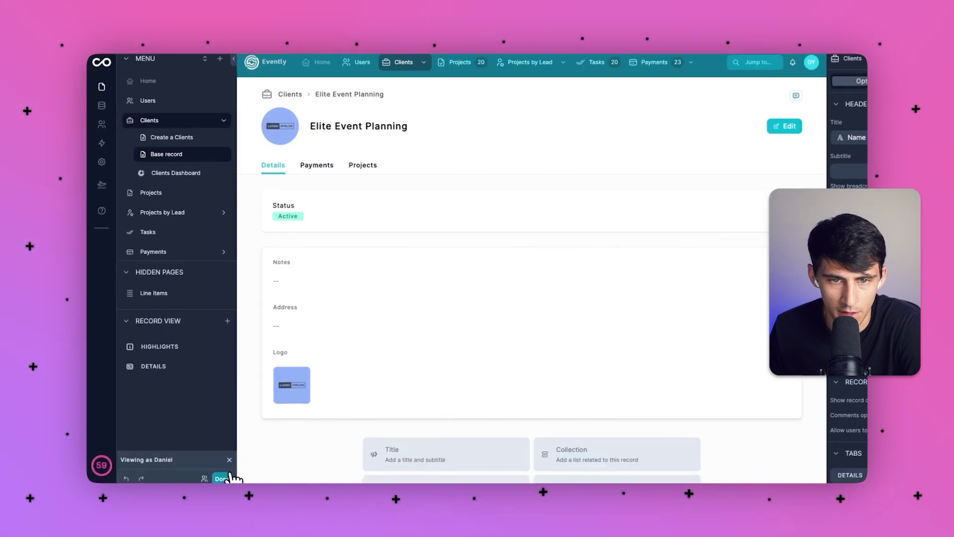
pyautogui.click(230, 478)
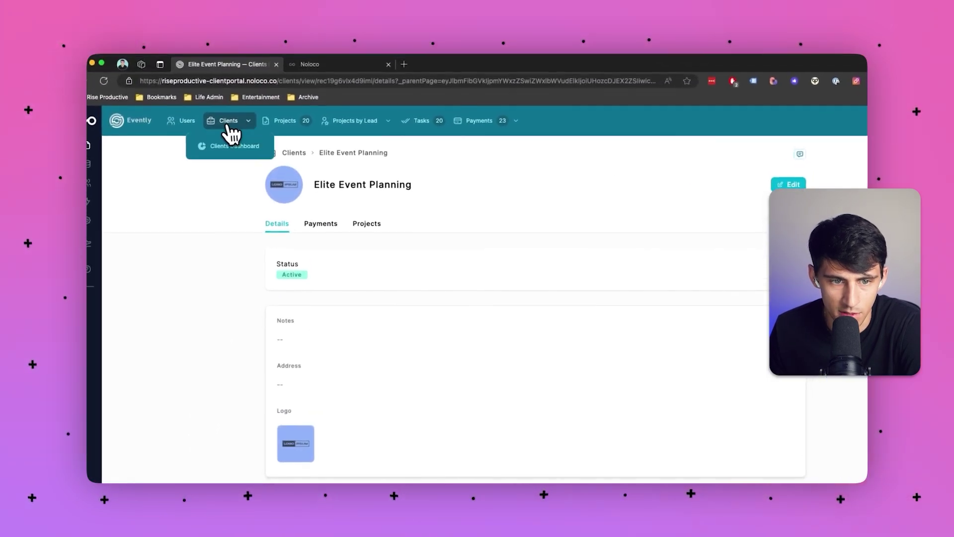
# Clear the Elite Event search and open GrandView Hospitality Management from the full client list
pyautogui.click(294, 153)
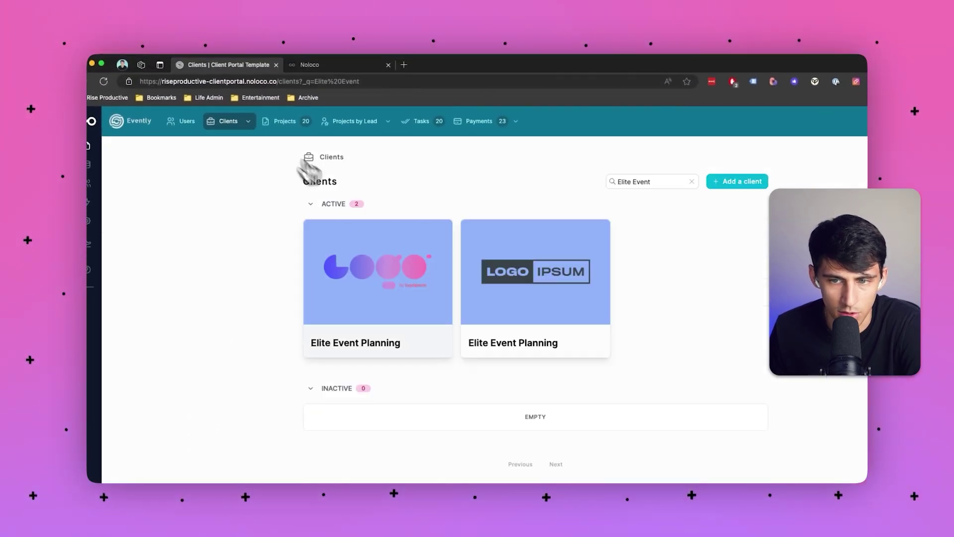
pyautogui.click(692, 181)
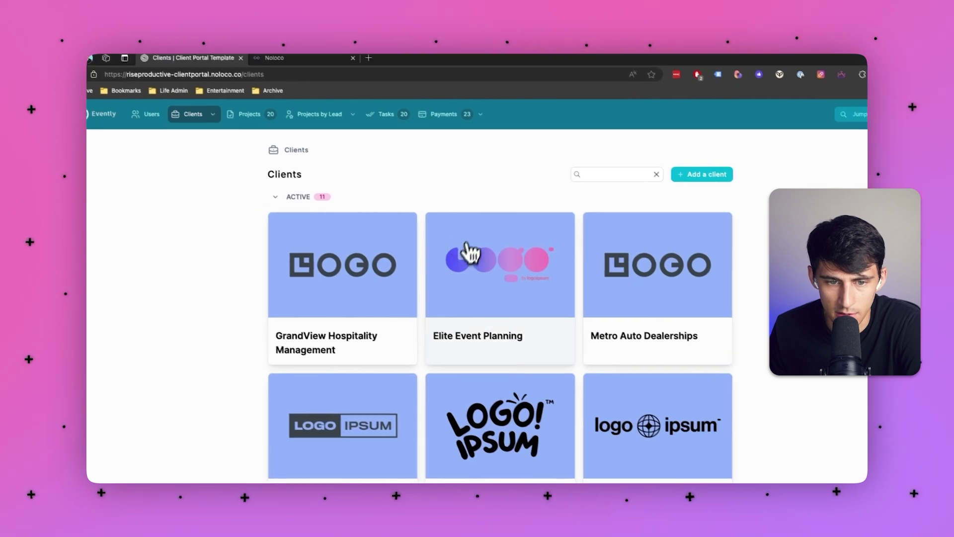
pyautogui.click(383, 253)
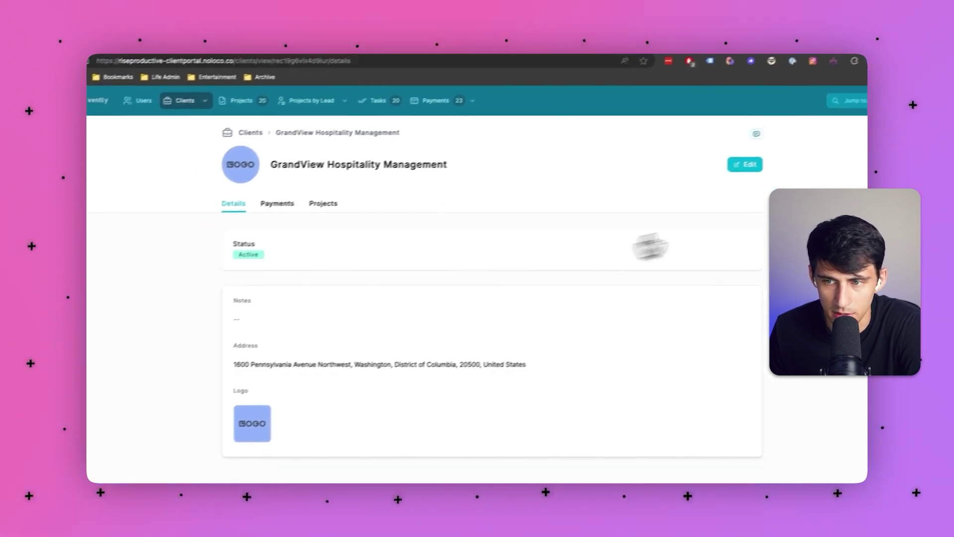
# Make GrandView's client record editable and go over its name and street address fields
pyautogui.click(719, 183)
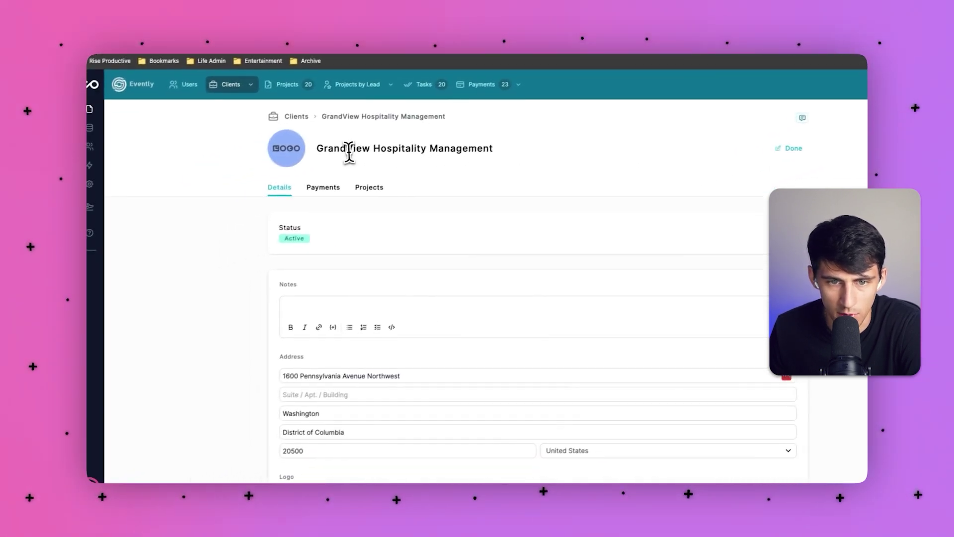
pyautogui.moveTo(273, 177); pyautogui.dragTo(428, 193)
pyautogui.click(316, 241)
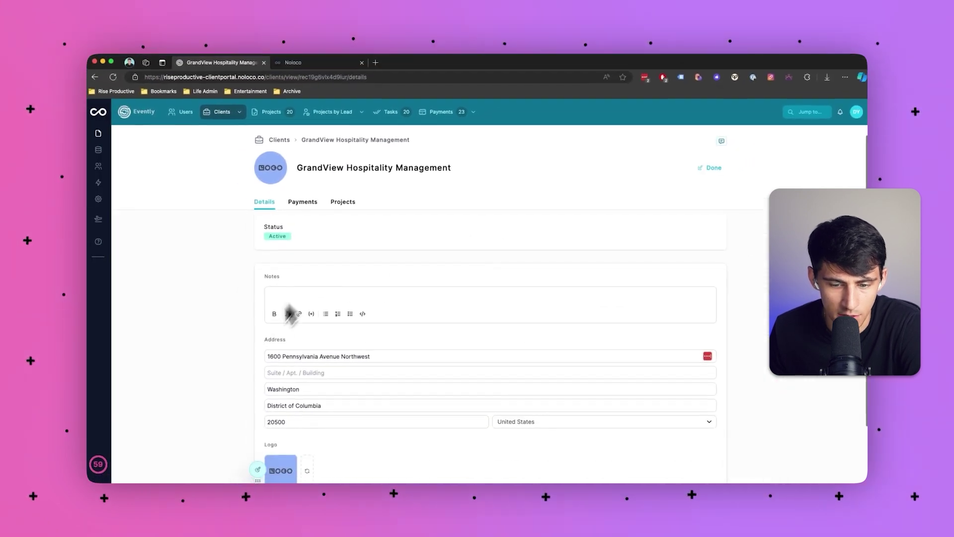
pyautogui.scroll(-2, 429, 359)
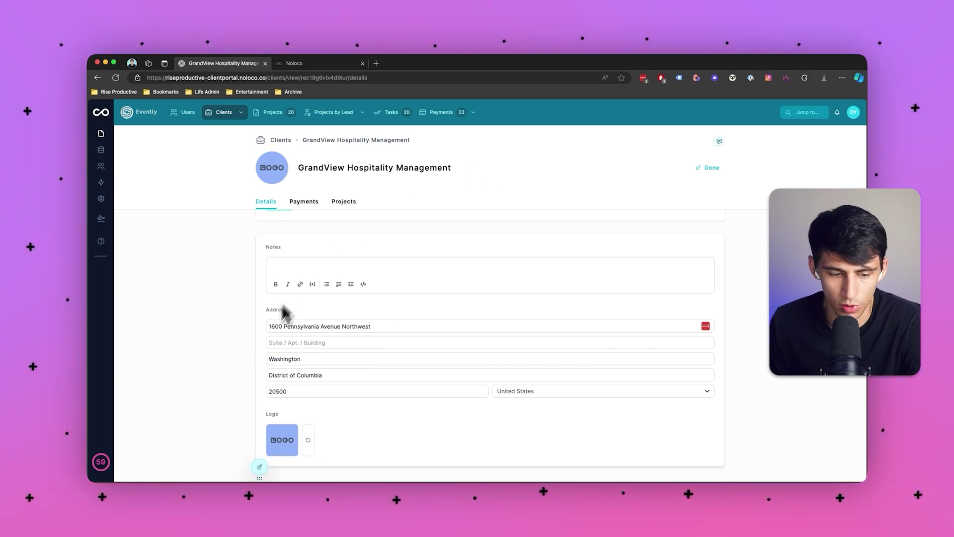
pyautogui.moveTo(281, 446)
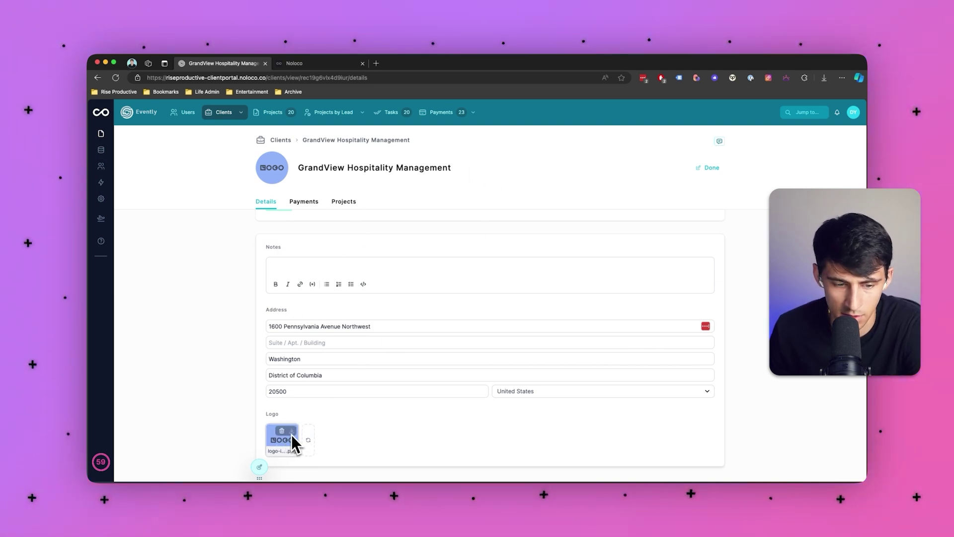
pyautogui.click(481, 326)
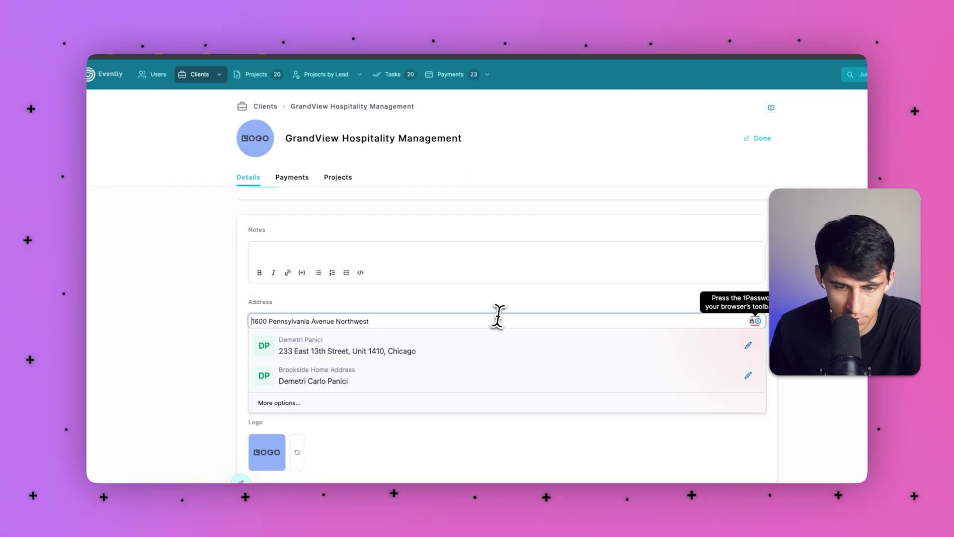
pyautogui.click(460, 314)
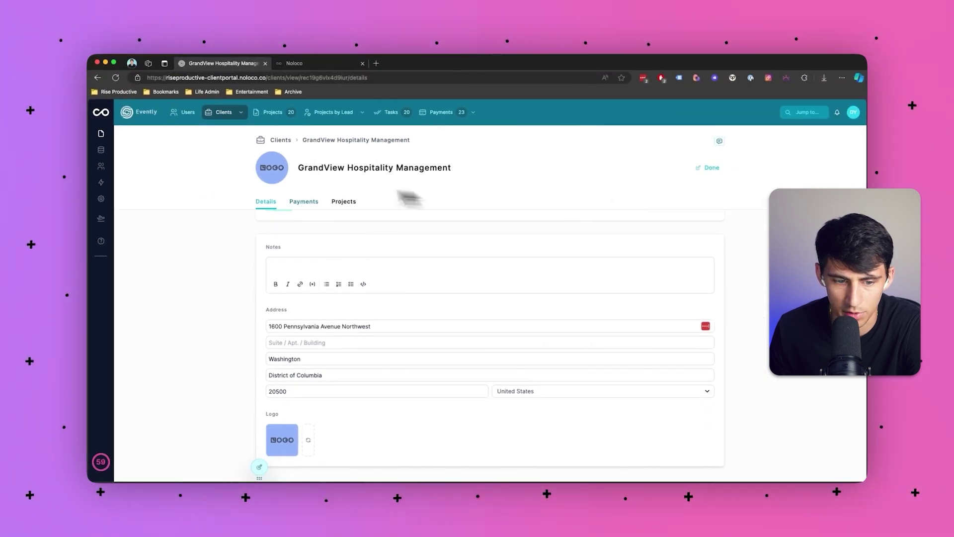
pyautogui.scroll(1, 315, 283)
# Write the note 'They are basically the US government' and save the record
pyautogui.click(630, 296)
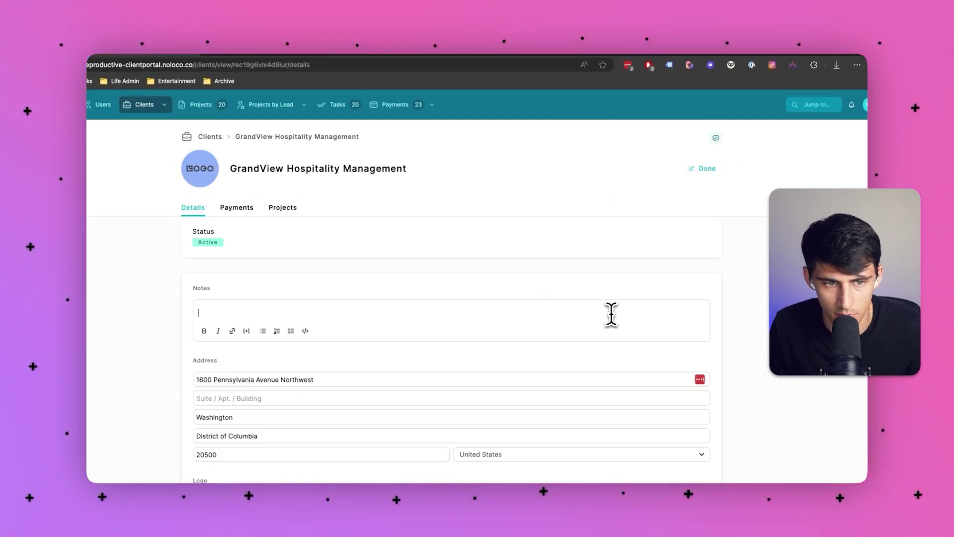
pyautogui.write('They are basically the US government')
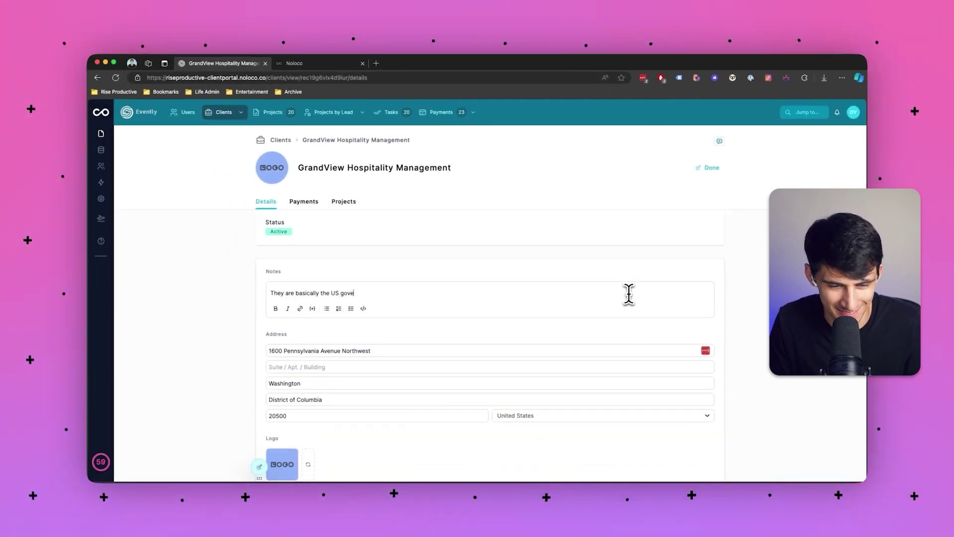
pyautogui.scroll(-3, 497, 308)
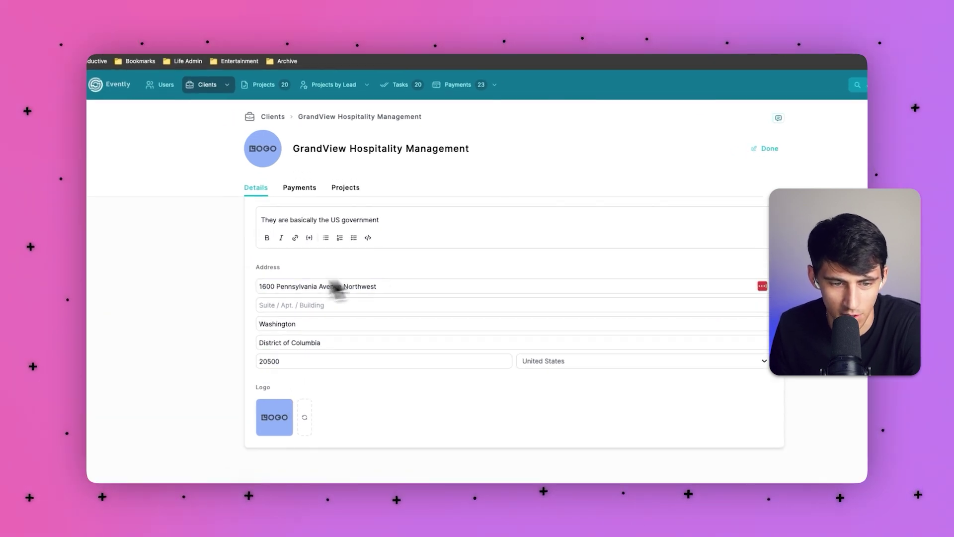
pyautogui.scroll(1, 347, 288)
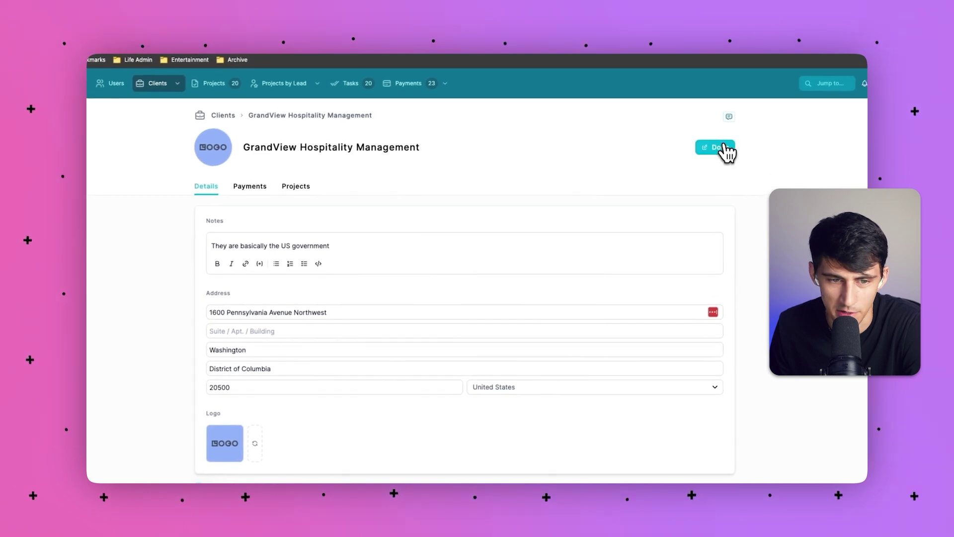
pyautogui.click(766, 133)
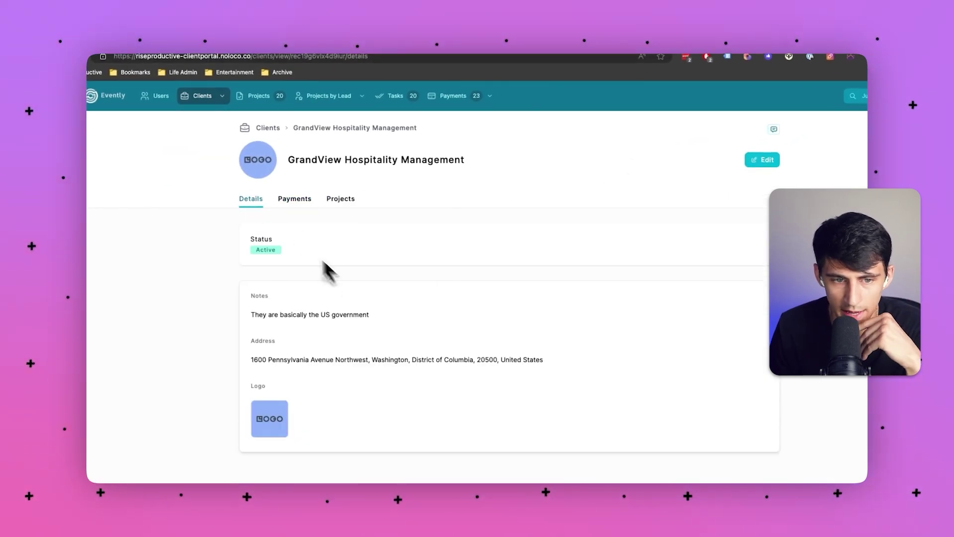
# Filter GrandView's payments to Awaiting Collection, then Collected, and open Invoice #17
pyautogui.click(296, 200)
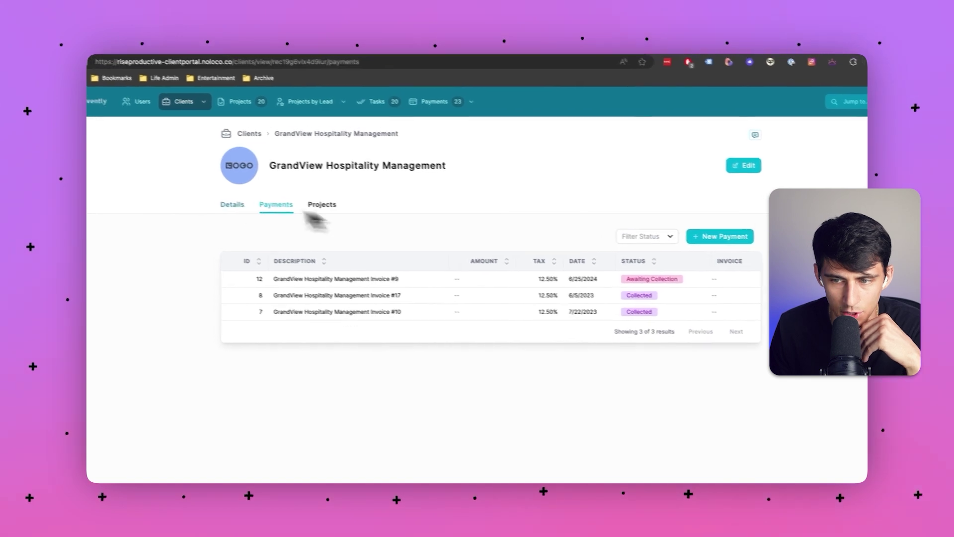
pyautogui.click(661, 237)
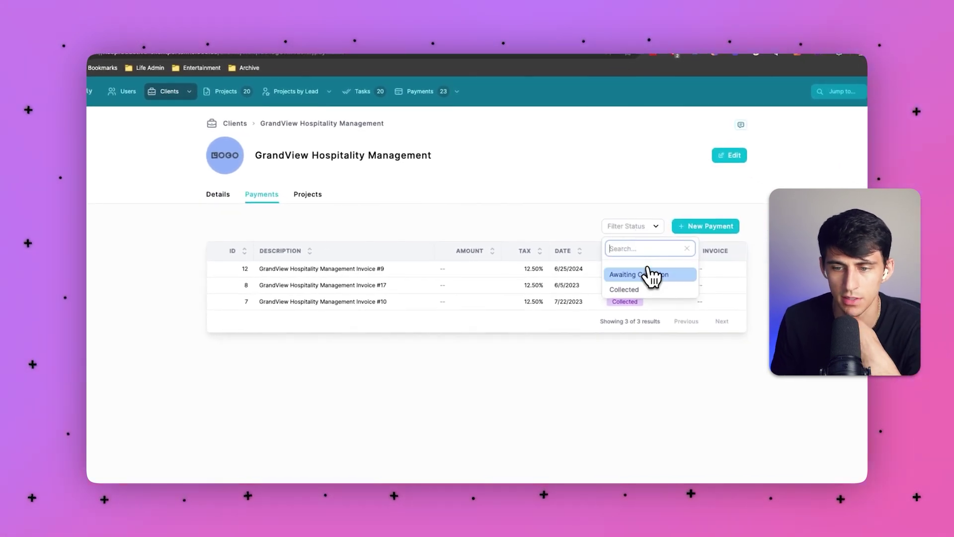
pyautogui.click(651, 277)
pyautogui.click(619, 230)
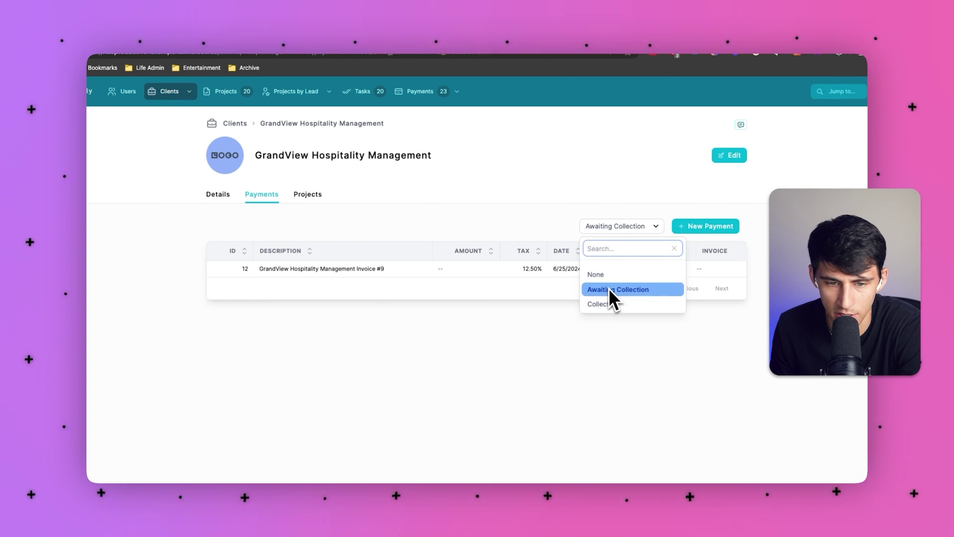
pyautogui.click(614, 304)
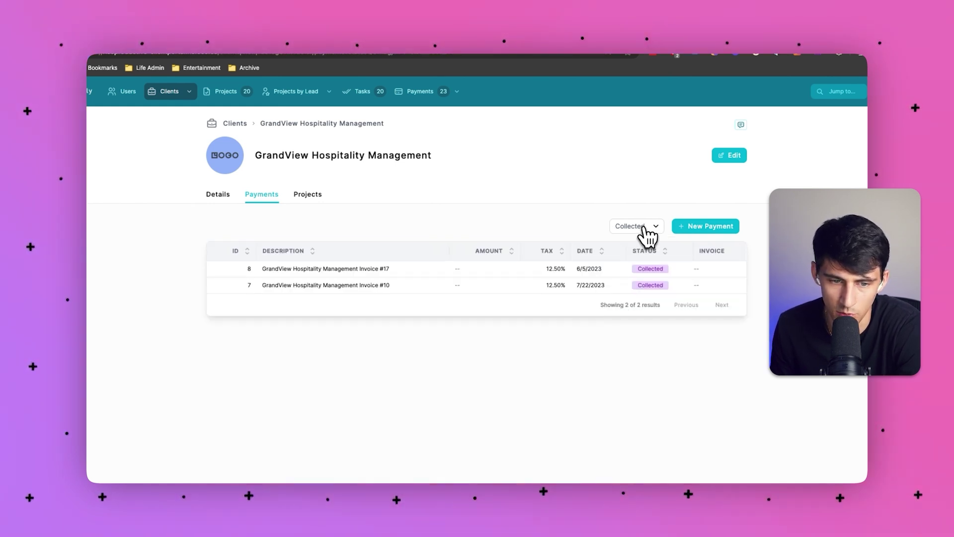
pyautogui.click(364, 273)
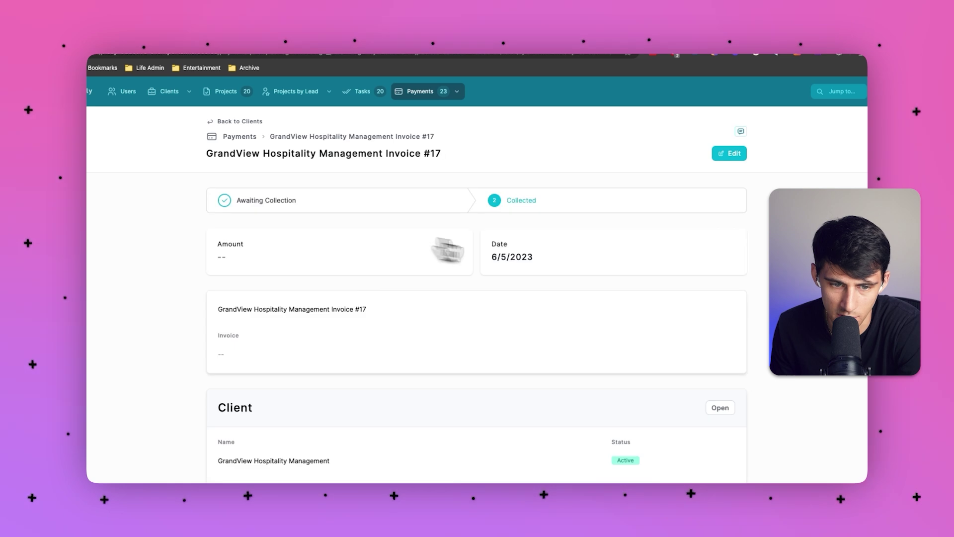
pyautogui.scroll(-1, 403, 338)
pyautogui.scroll(-1, 403, 339)
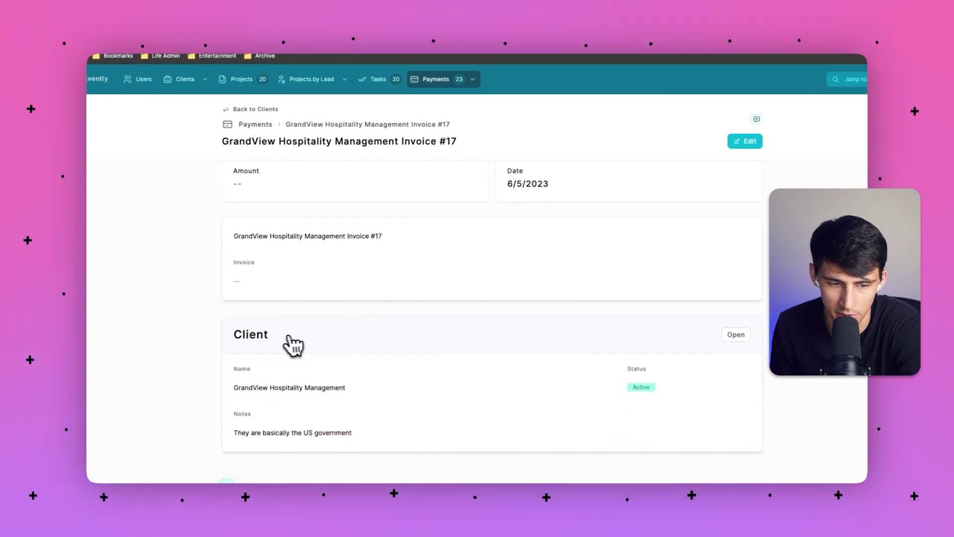
# Clear the payment filter and start a new payment for GrandView Hospitality Management
pyautogui.press('super+bracketleft')
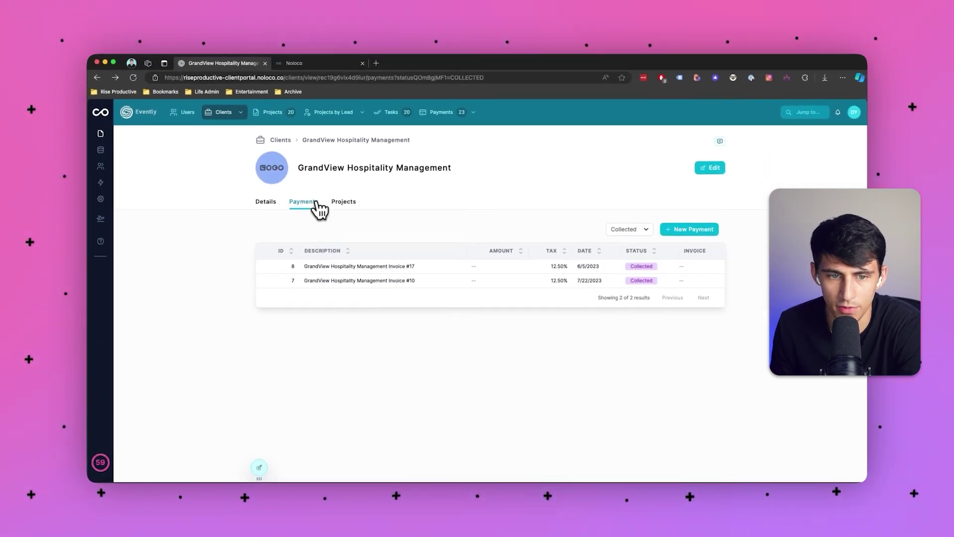
pyautogui.click(294, 208)
pyautogui.click(358, 210)
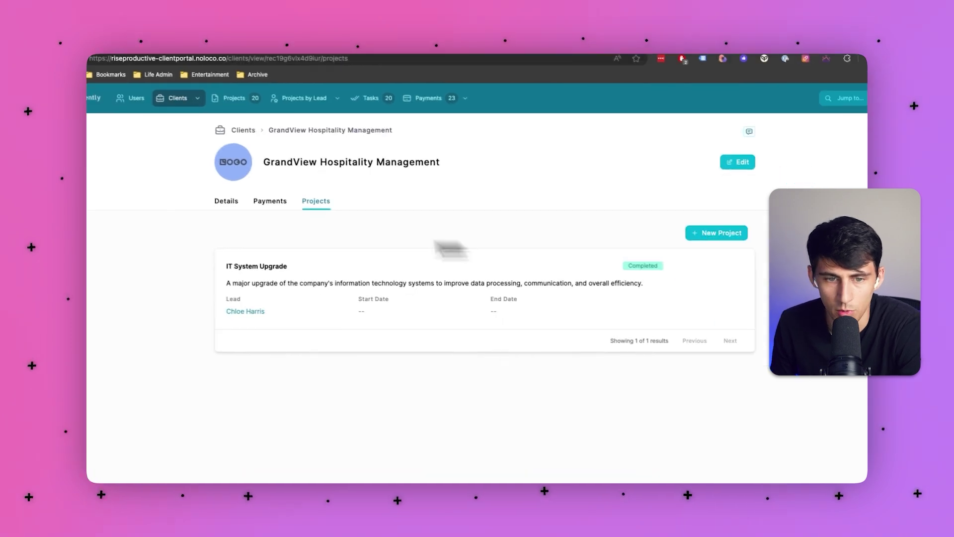
pyautogui.click(270, 200)
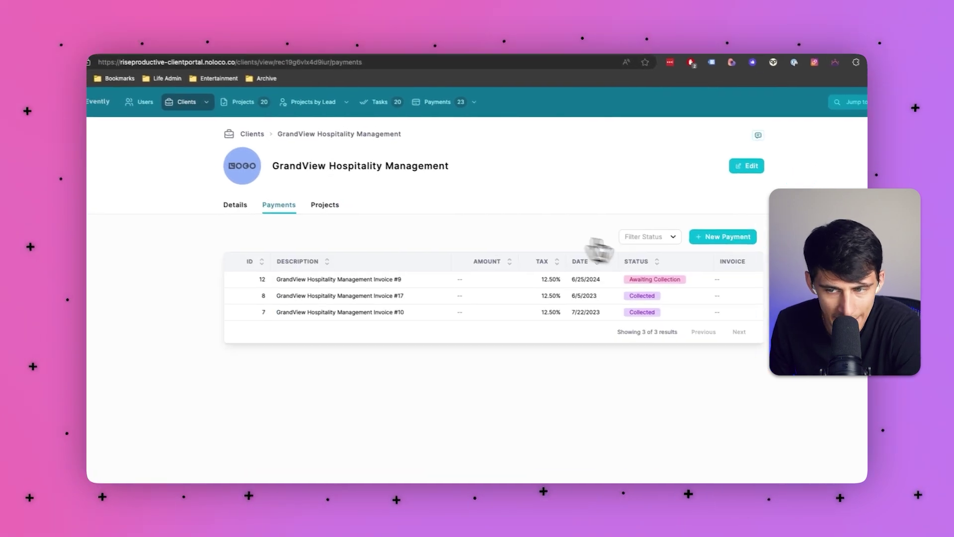
pyautogui.click(711, 233)
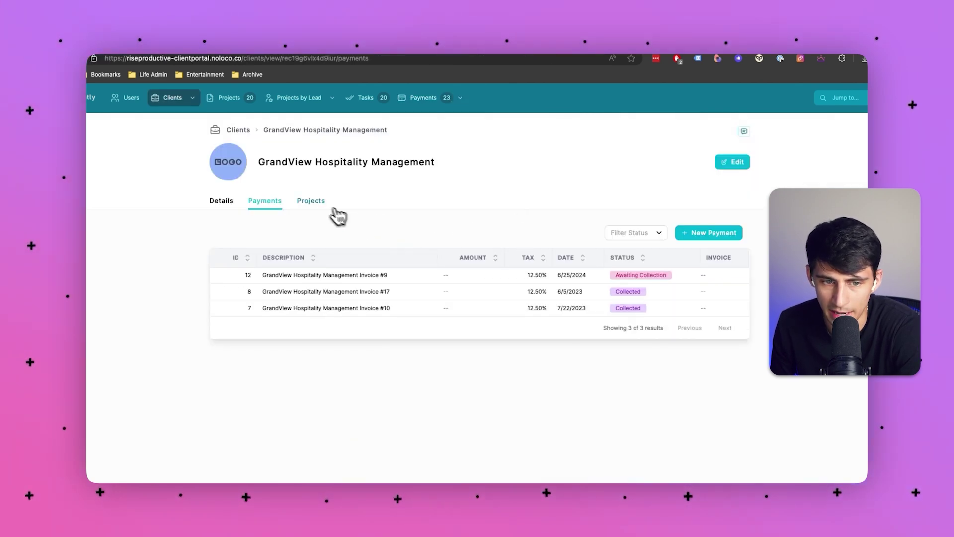
# Open a new project form for GrandView, browse the Lead options, and leave it unsaved
pyautogui.click(330, 204)
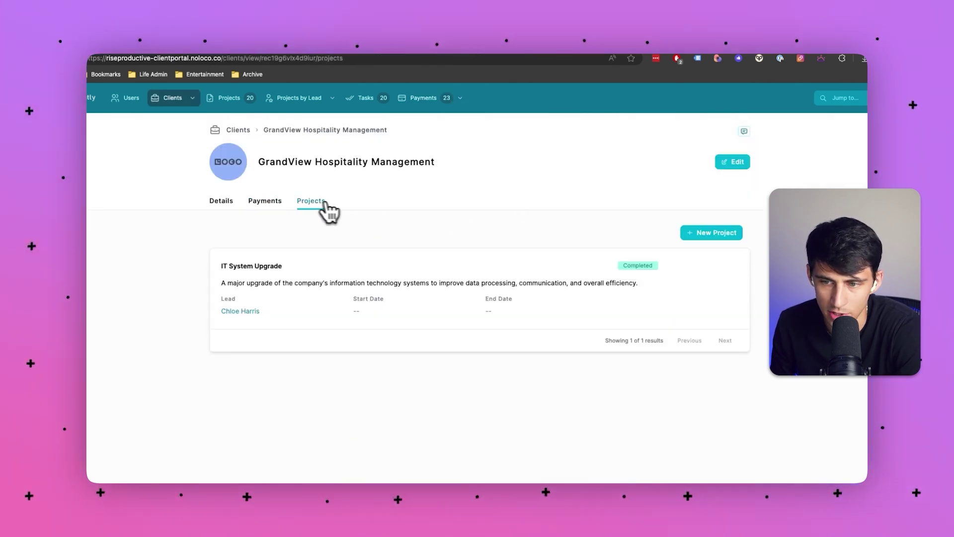
pyautogui.click(721, 231)
pyautogui.scroll(-5, 457, 233)
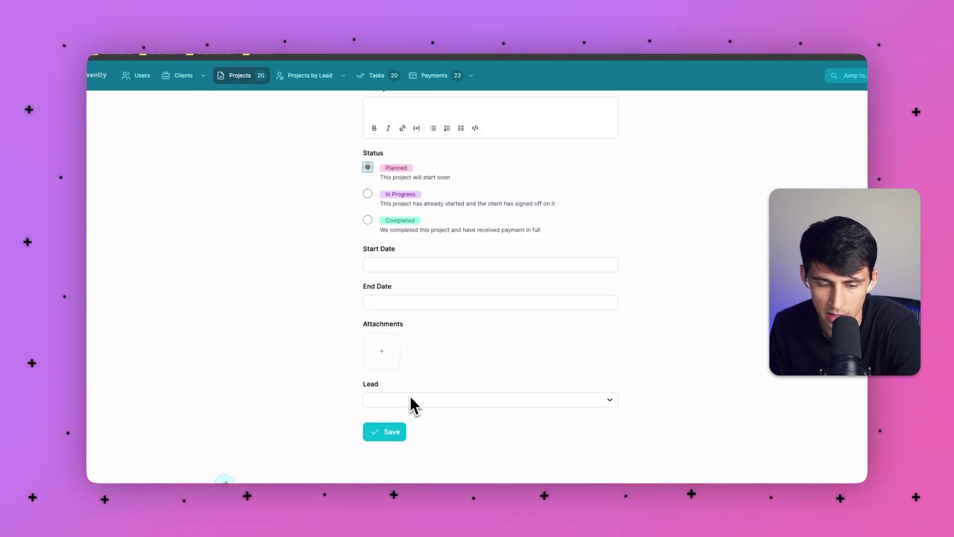
pyautogui.click(410, 398)
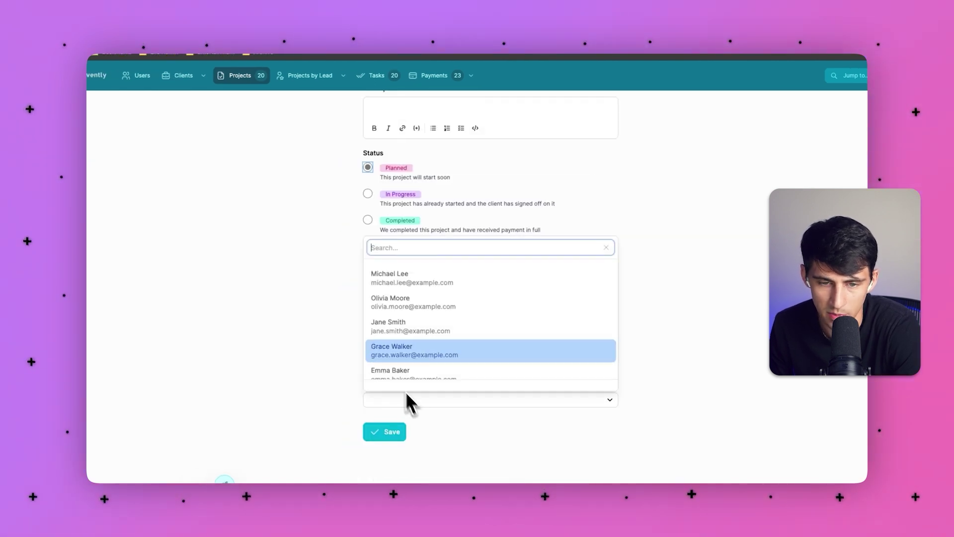
pyautogui.click(424, 281)
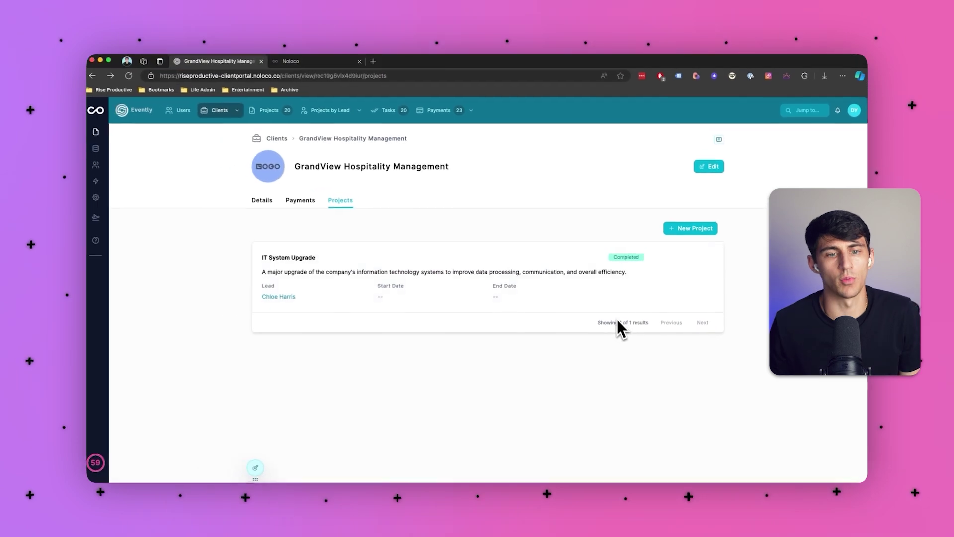
pyautogui.click(264, 201)
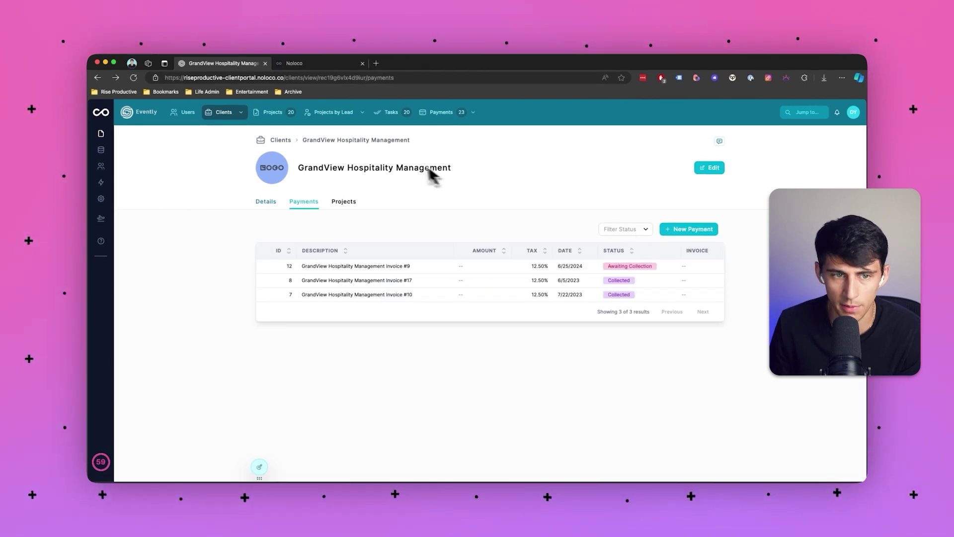
# Revisit GrandView's record from the Clients list, then collapse and expand the Active and Inactive groups
pyautogui.click(260, 141)
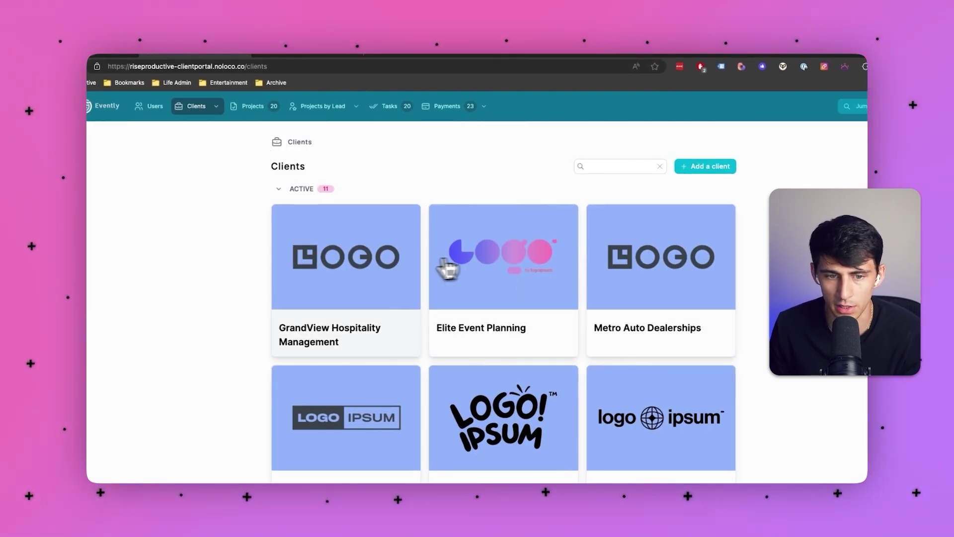
pyautogui.click(354, 263)
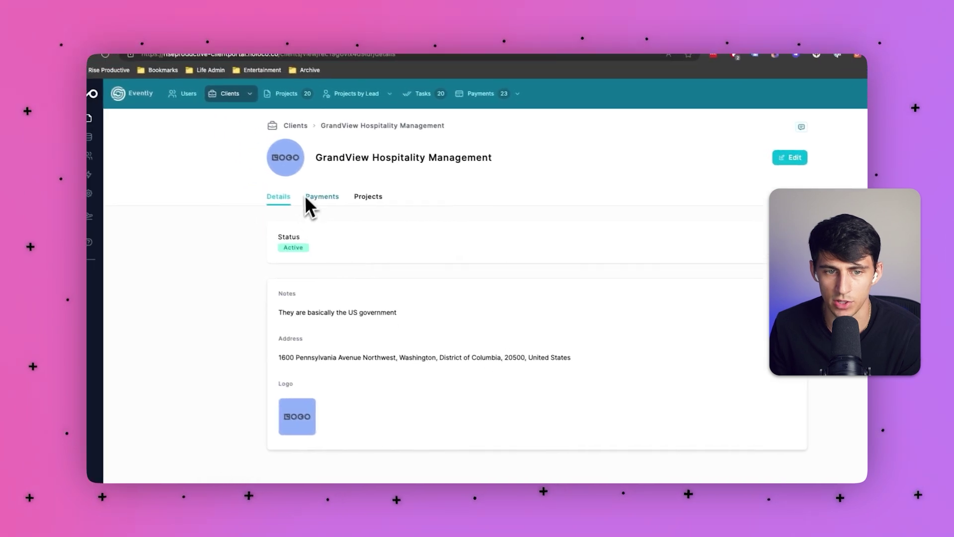
pyautogui.press('super+bracketleft')
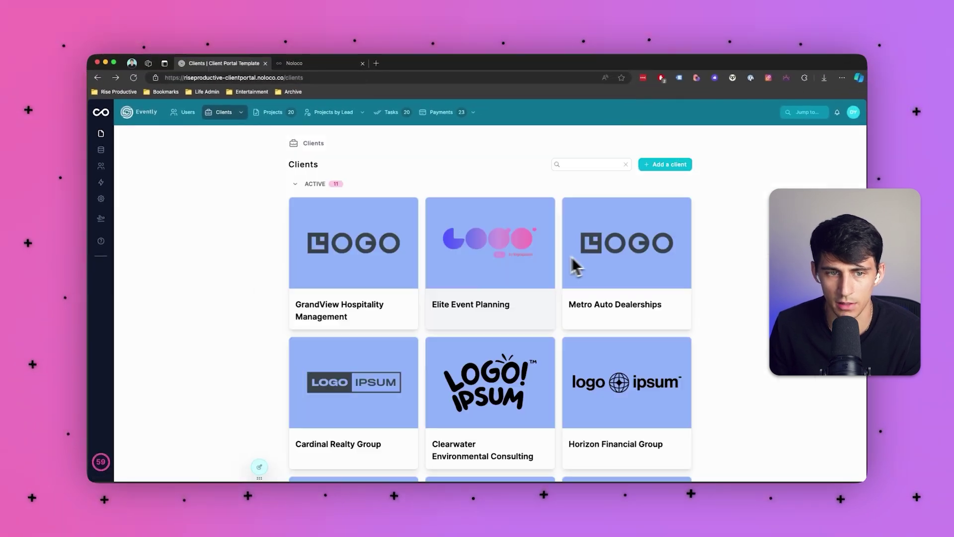
pyautogui.click(296, 184)
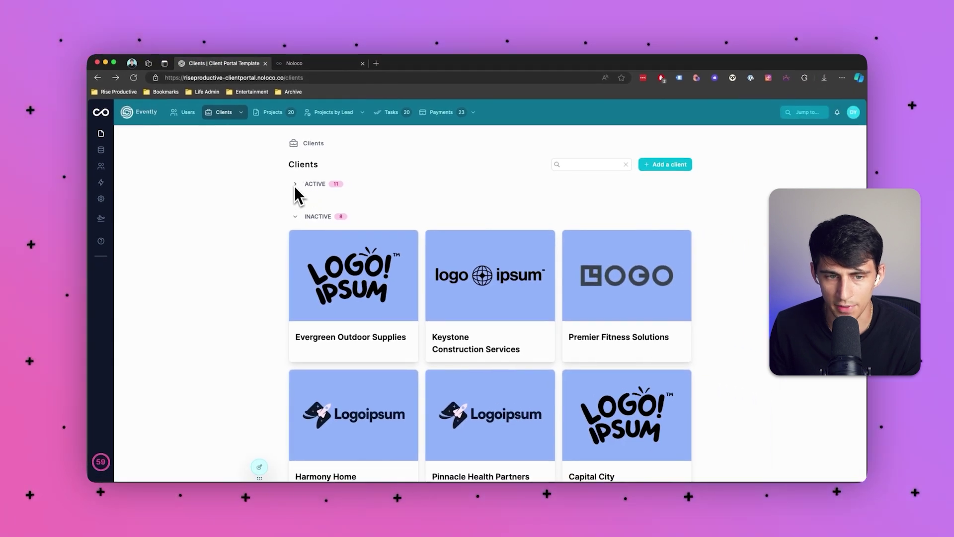
pyautogui.click(295, 217)
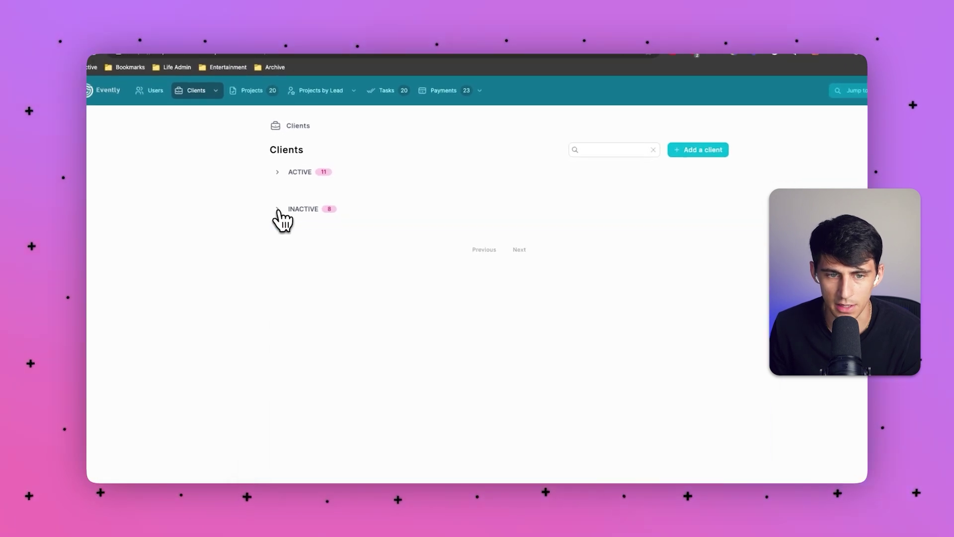
pyautogui.click(295, 183)
pyautogui.click(295, 185)
pyautogui.click(276, 206)
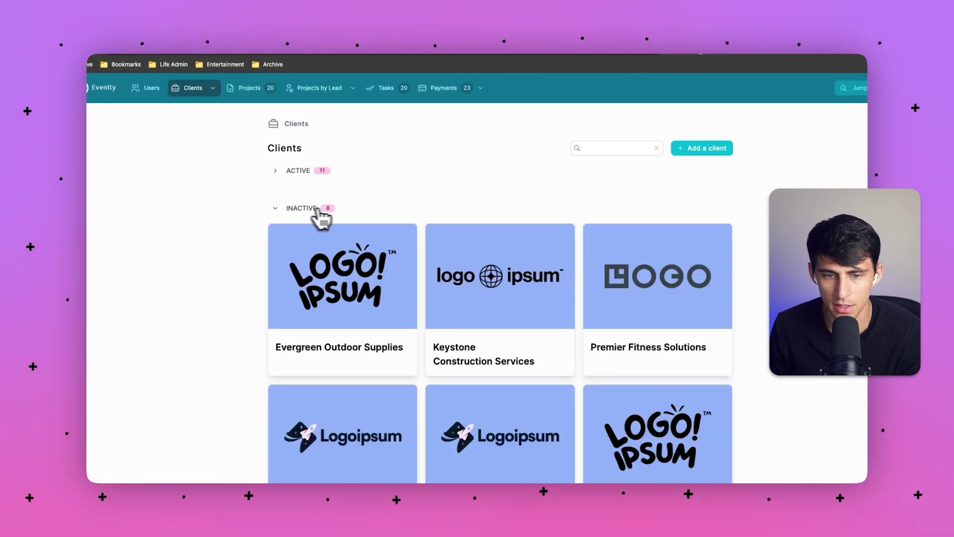
# Open Pinnacle Health Partners' record, return, and leave only the Active group expanded
pyautogui.scroll(-5, 594, 207)
pyautogui.click(533, 185)
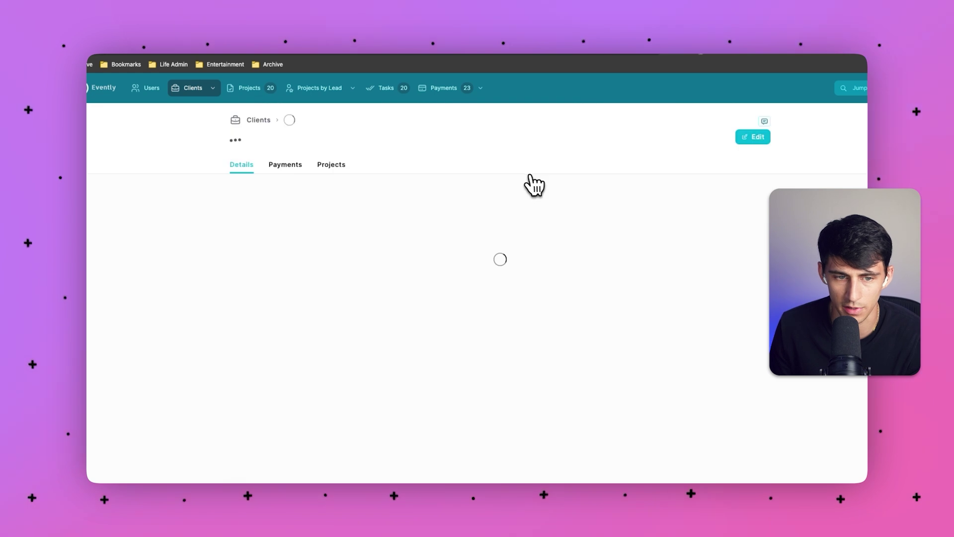
pyautogui.press('super+bracketleft')
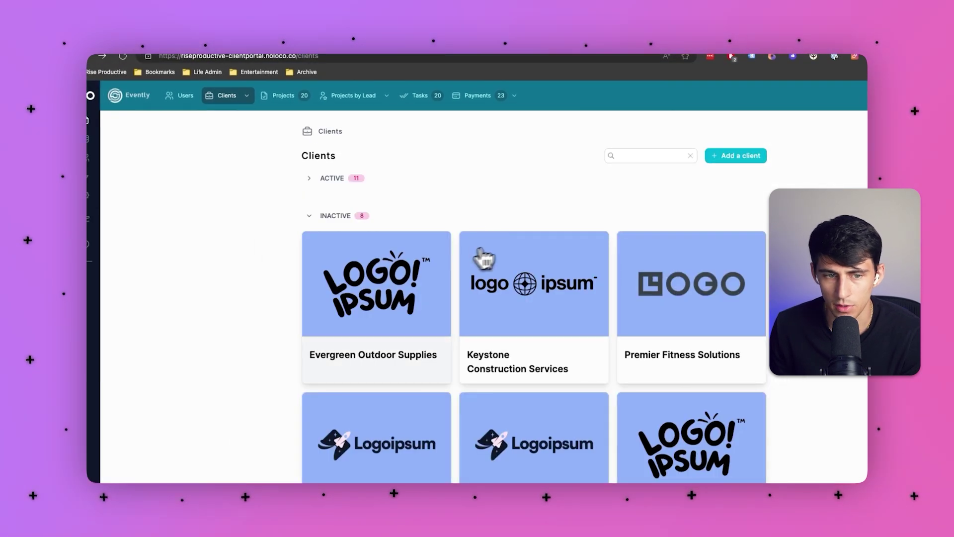
pyautogui.click(310, 217)
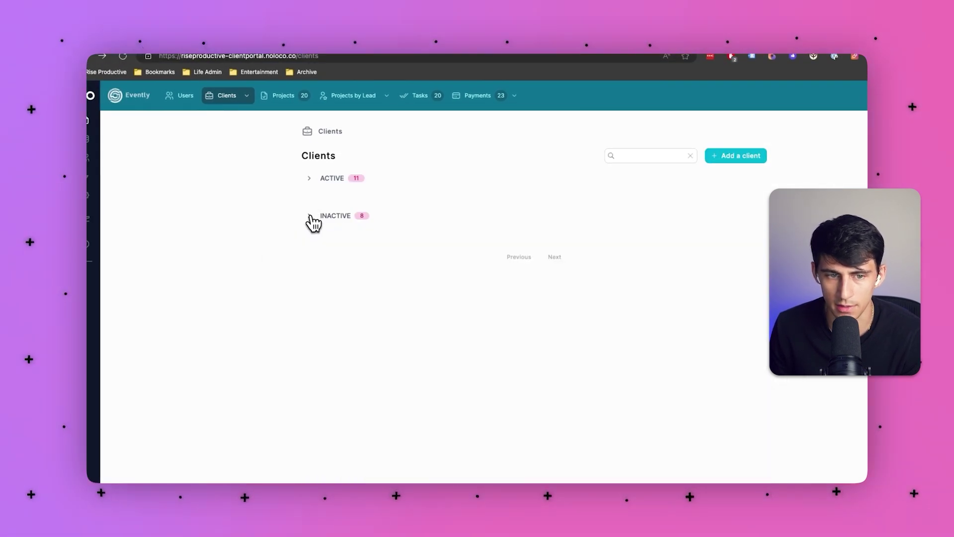
pyautogui.click(313, 177)
pyautogui.moveTo(327, 118)
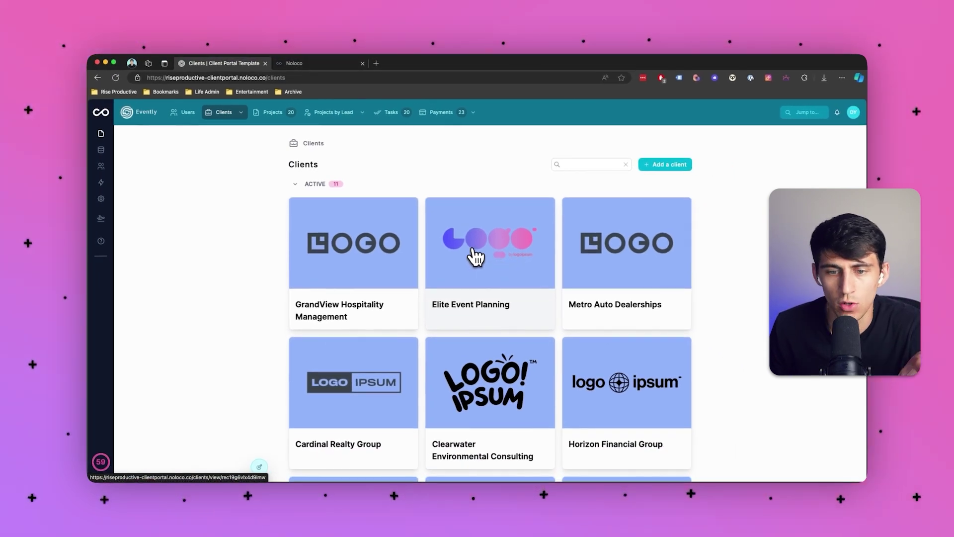
# Pick the Team Admin user from the View as another user list to reload the portal
pyautogui.click(260, 462)
pyautogui.scroll(-5, 461, 354)
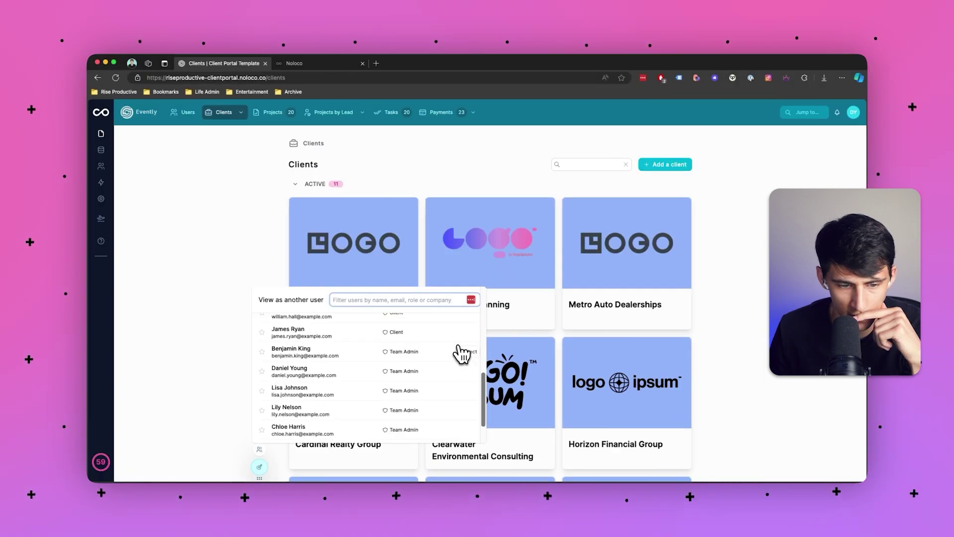
pyautogui.click(467, 410)
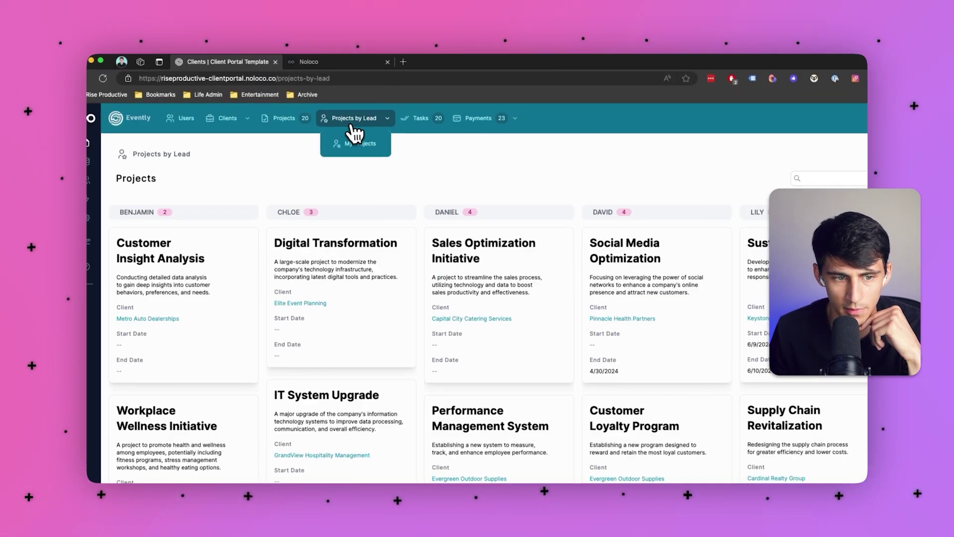
pyautogui.moveTo(332, 125)
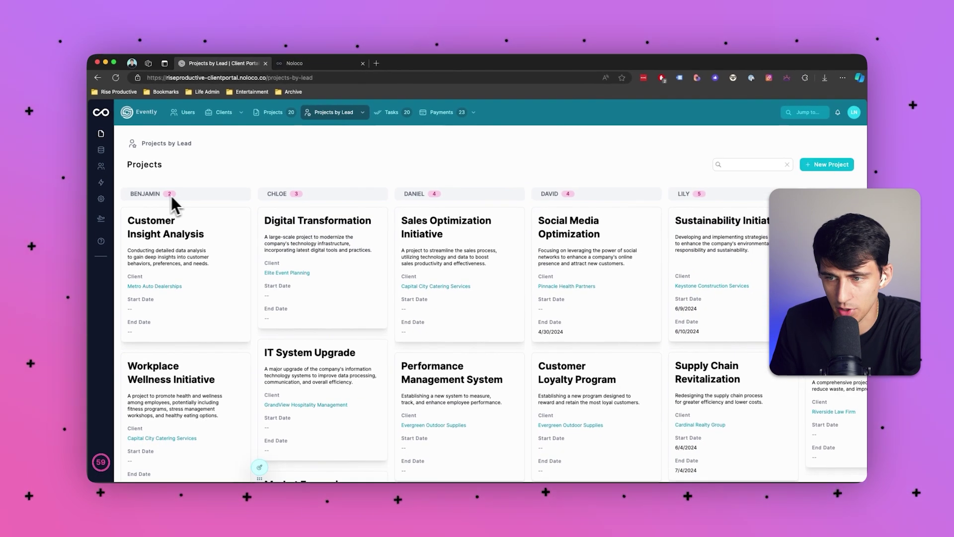
# Open a blank new project form and browse the clients listed in its Client dropdown
pyautogui.click(829, 165)
pyautogui.scroll(-3, 473, 262)
pyautogui.scroll(3, 395, 228)
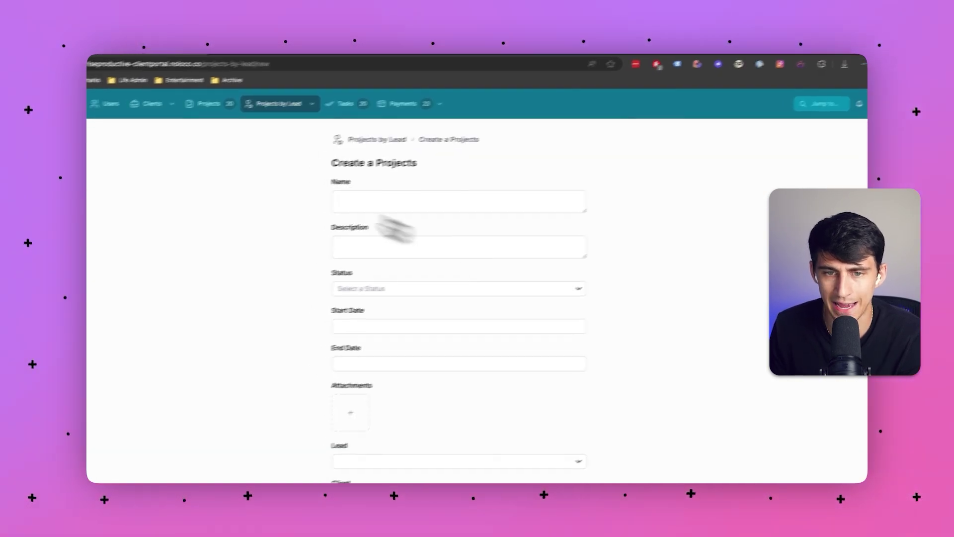
pyautogui.scroll(-2, 438, 228)
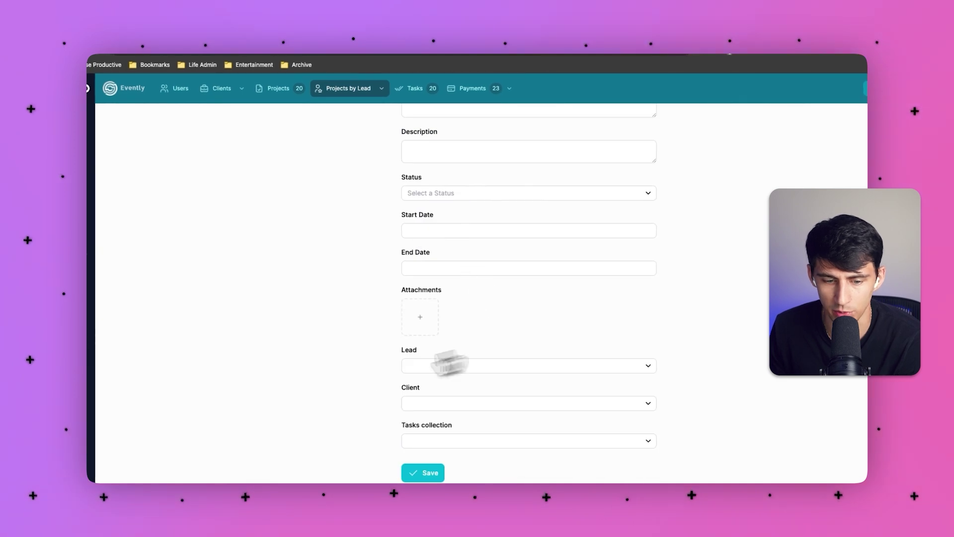
pyautogui.click(448, 405)
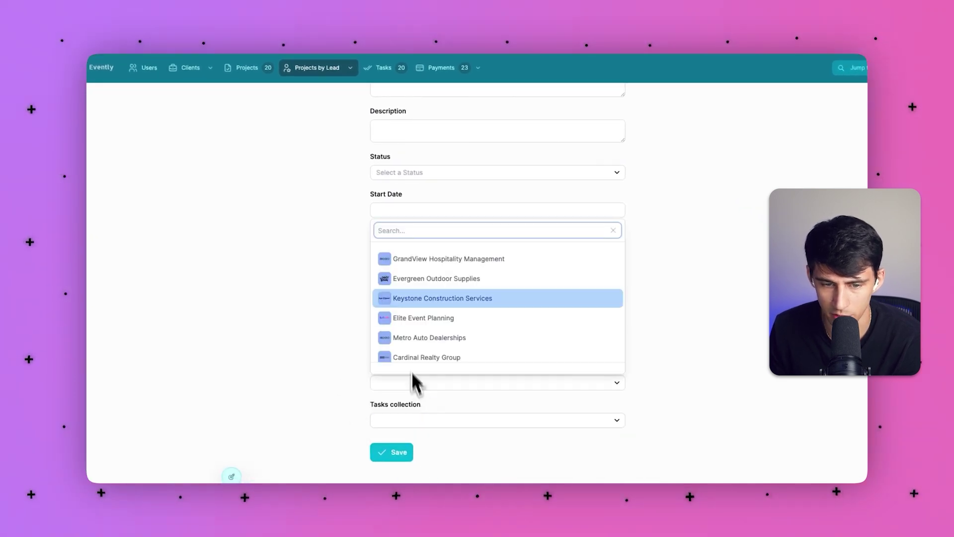
pyautogui.scroll(-5, 441, 270)
pyautogui.scroll(5, 437, 315)
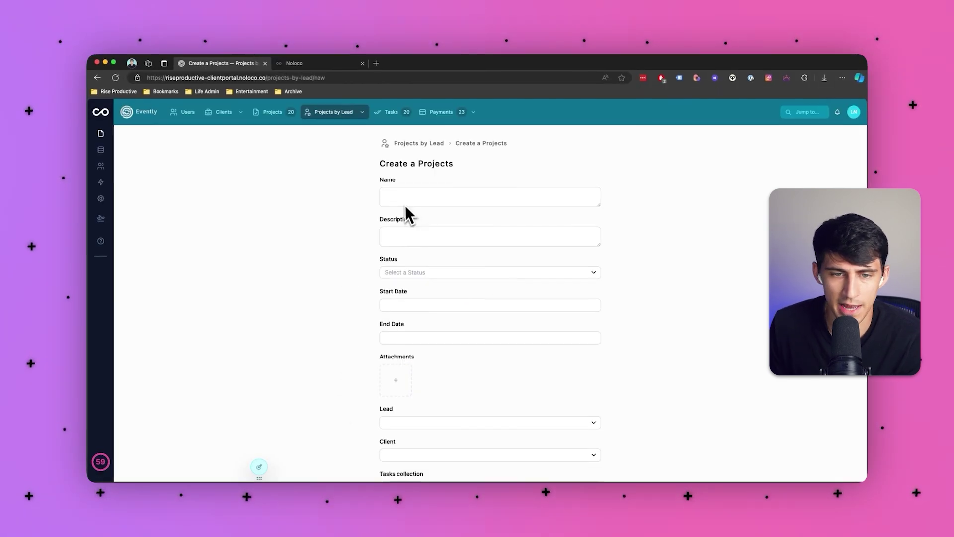
pyautogui.scroll(-1, 422, 251)
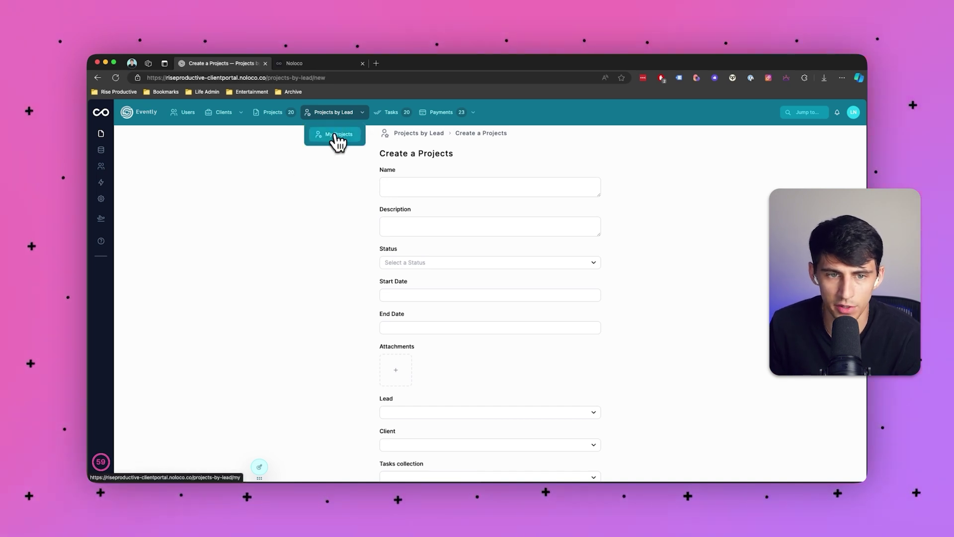
# Switch Projects by Lead to My Projects and review its 0 Planned, 2 In Progress and 3 Completed cards
pyautogui.click(336, 137)
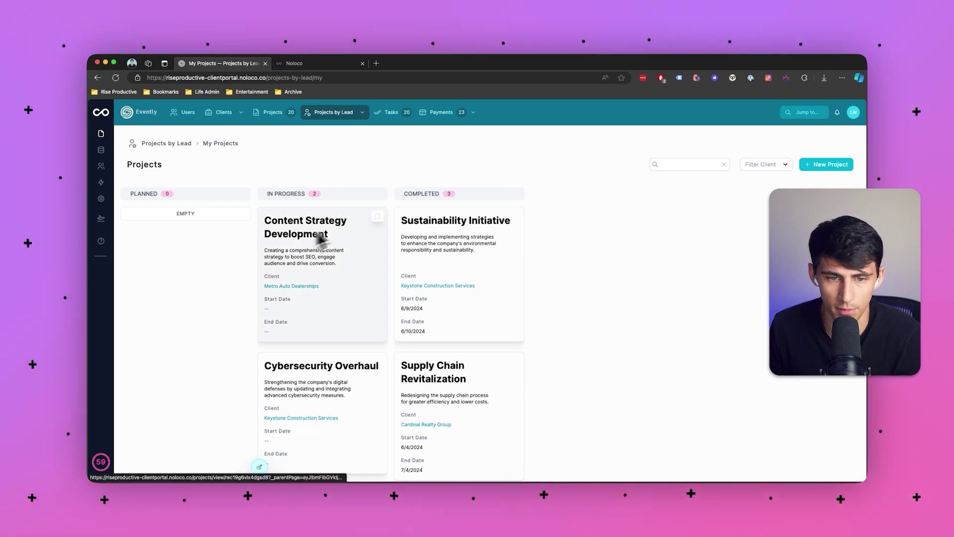
pyautogui.scroll(-5, 419, 269)
pyautogui.scroll(5, 427, 288)
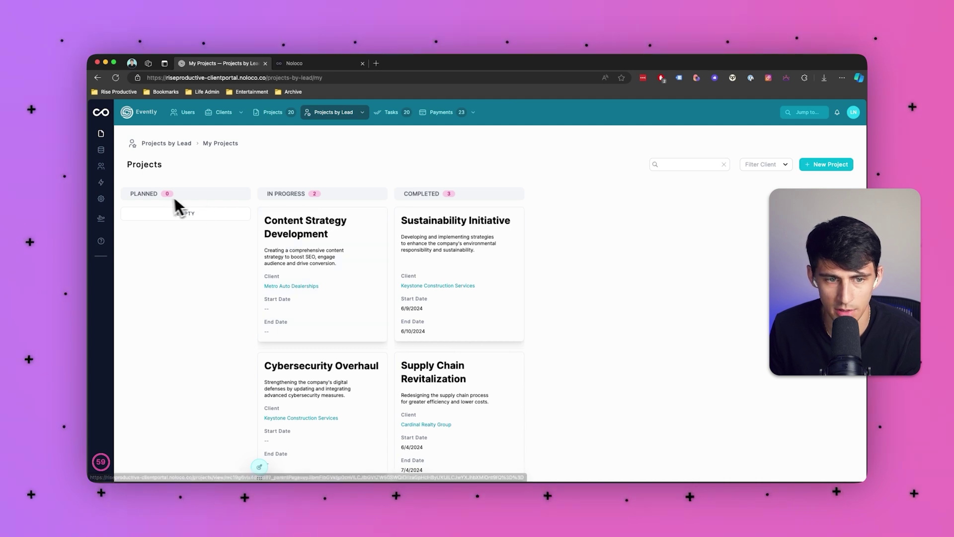
# Open Sustainability Initiative's Tasks board and look over the New Task form
pyautogui.click(462, 258)
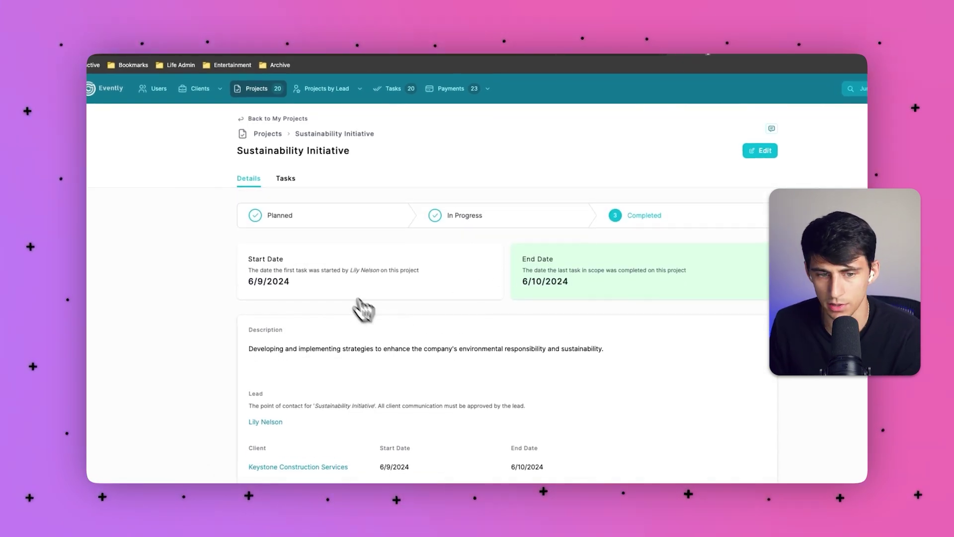
pyautogui.click(285, 178)
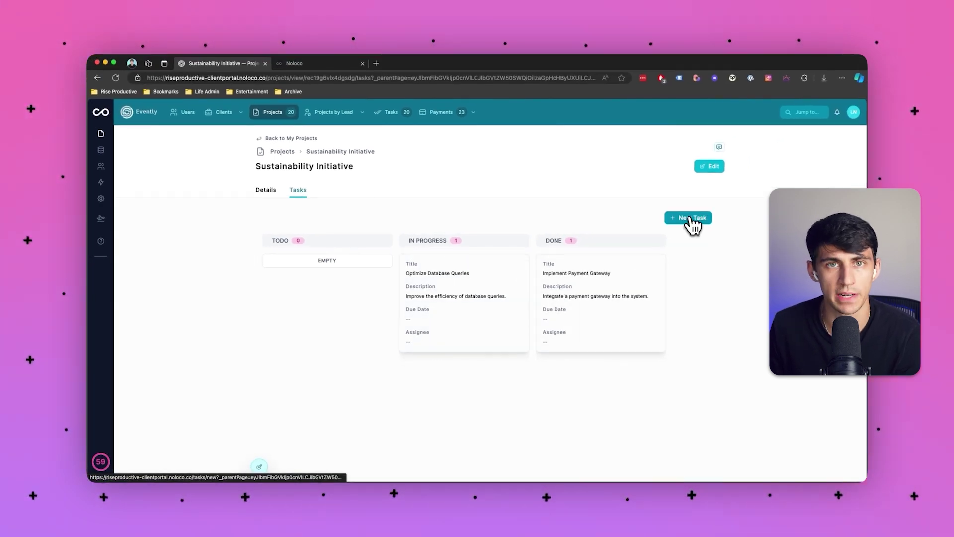
pyautogui.click(691, 219)
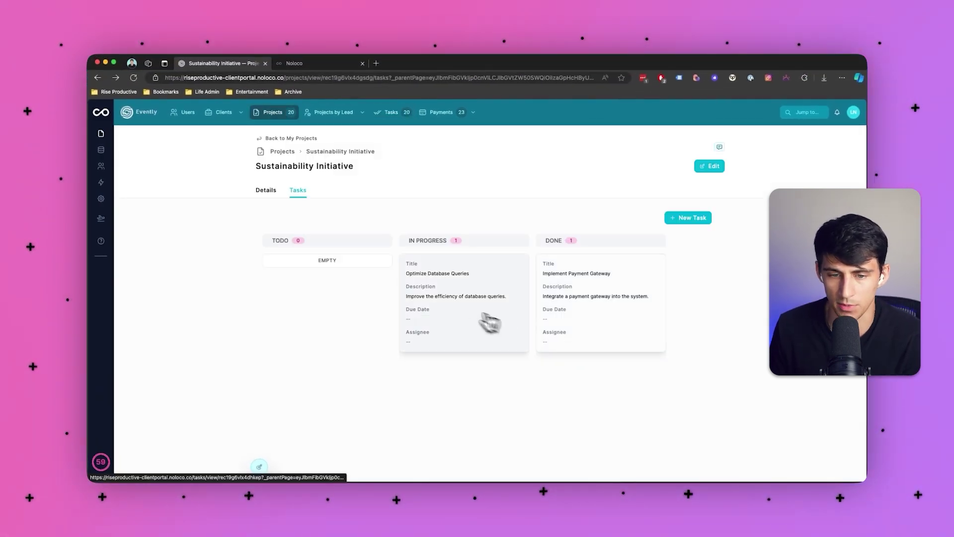
pyautogui.moveTo(453, 298); pyautogui.dragTo(477, 298)
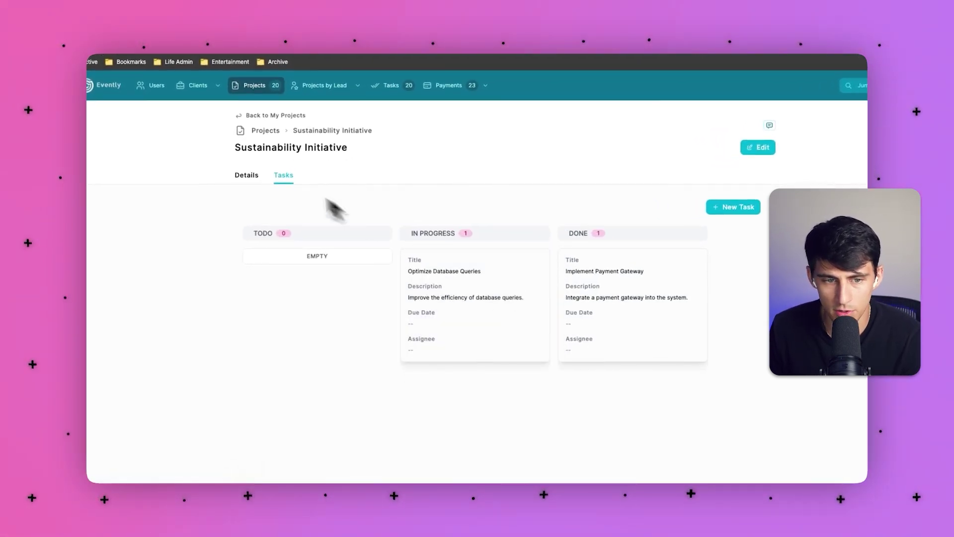
# Move Content Strategy Development from In Progress into Planned on the My Projects board
pyautogui.click(247, 175)
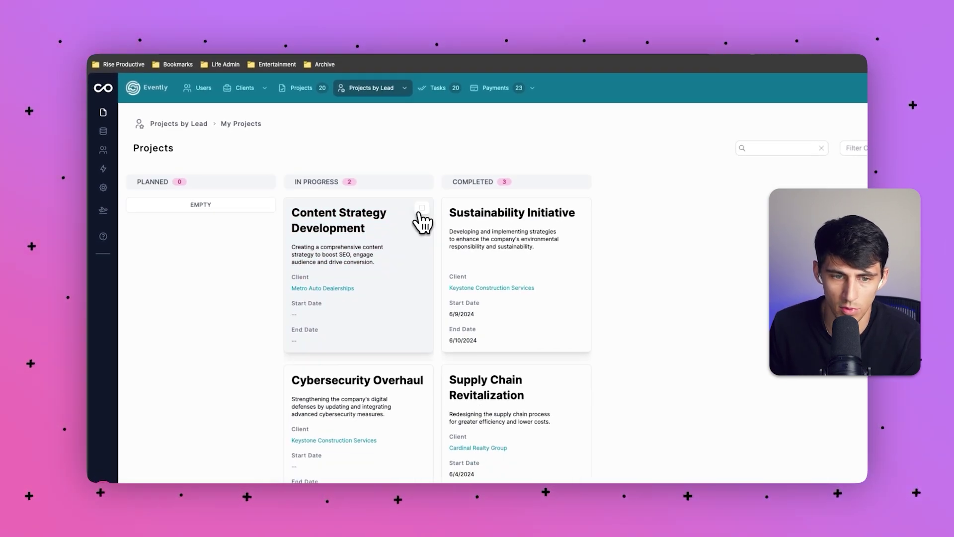
pyautogui.moveTo(367, 241); pyautogui.dragTo(277, 215)
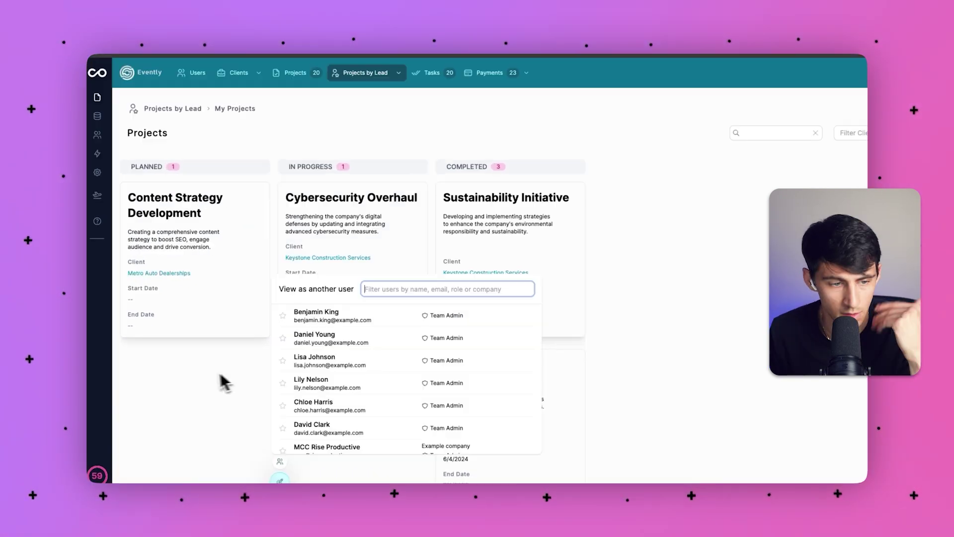
pyautogui.click(222, 383)
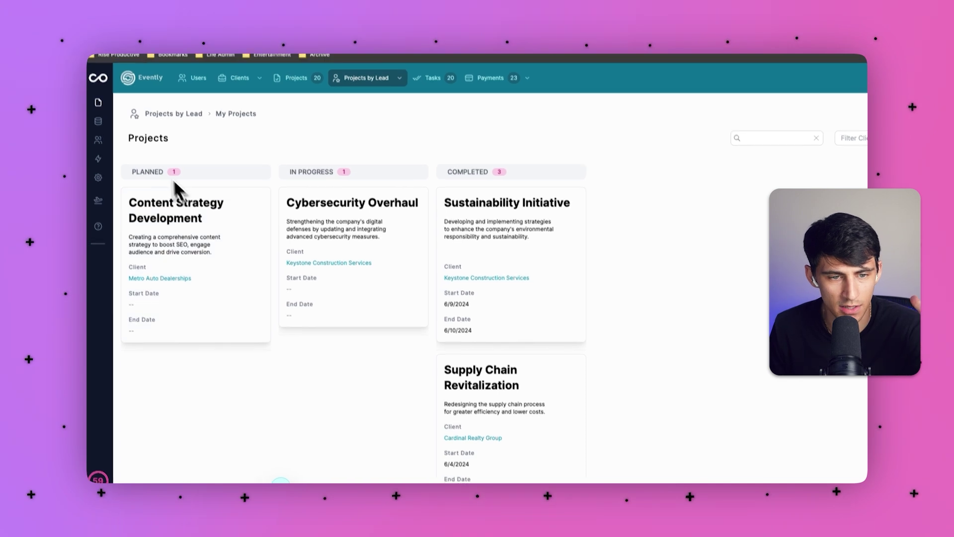
pyautogui.doubleClick(144, 166)
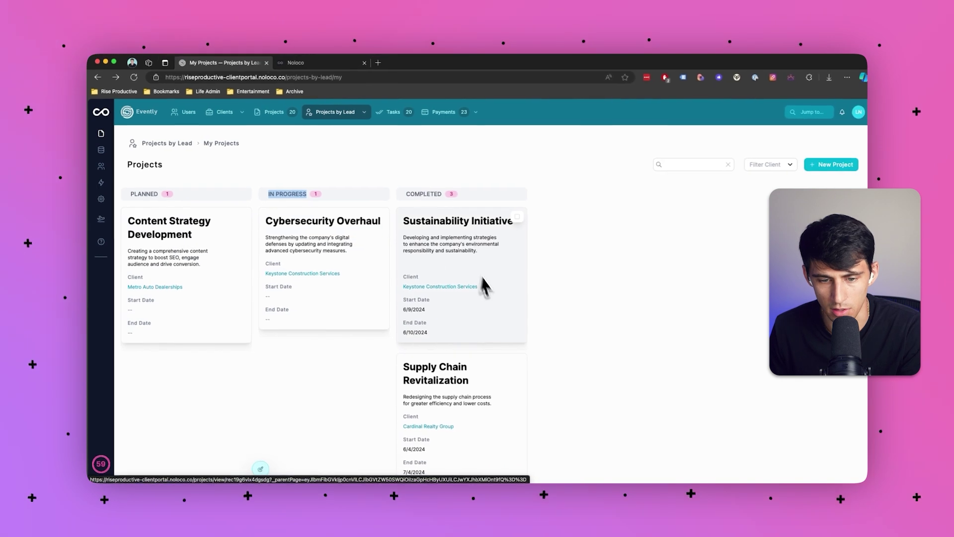
pyautogui.scroll(-3, 561, 360)
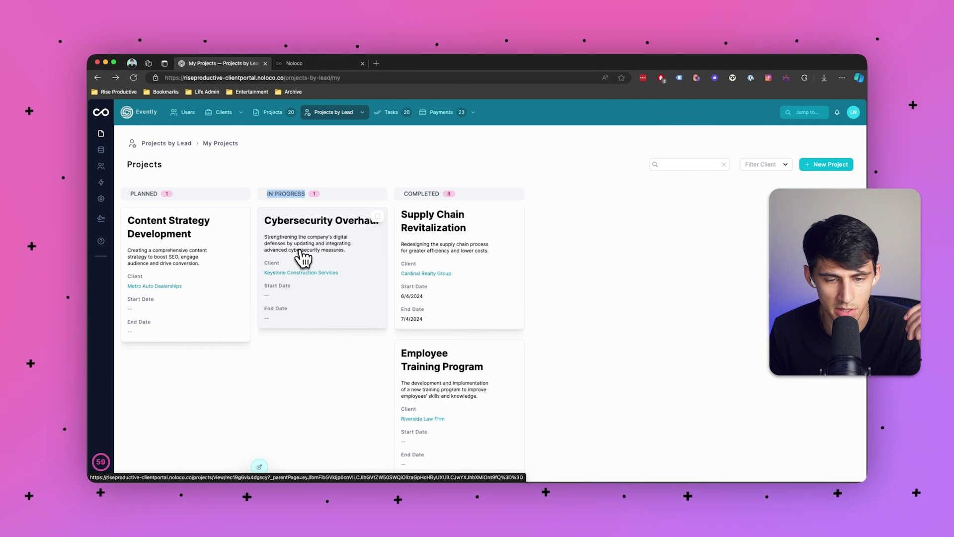
# Scroll through Supply Chain Revitalization's details, then head back via the Projects by Lead list
pyautogui.click(464, 240)
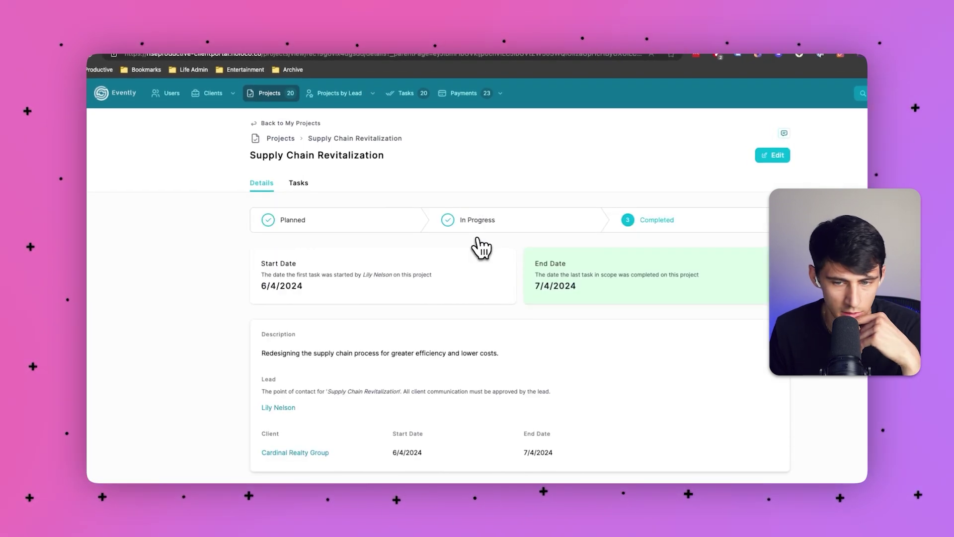
pyautogui.scroll(-1, 448, 257)
pyautogui.scroll(-10, 467, 263)
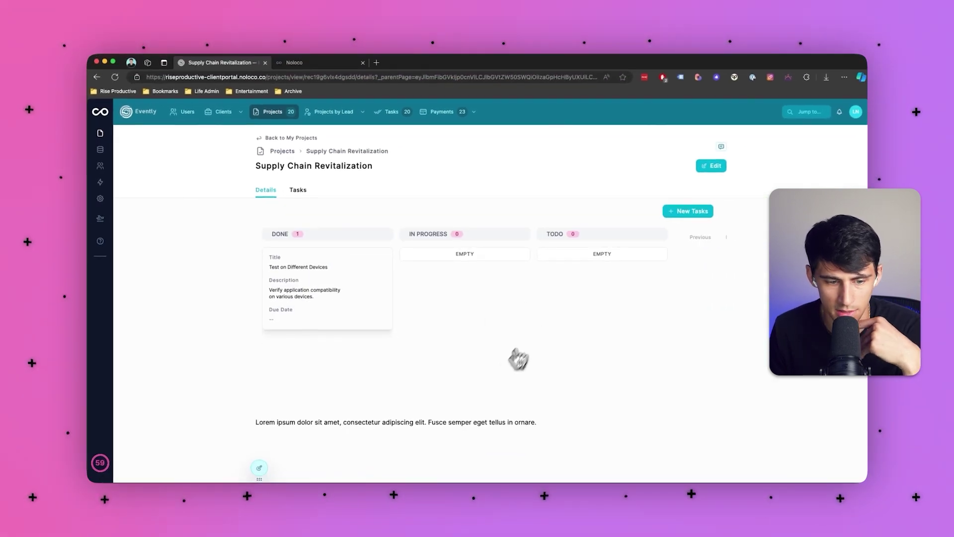
pyautogui.scroll(10, 453, 422)
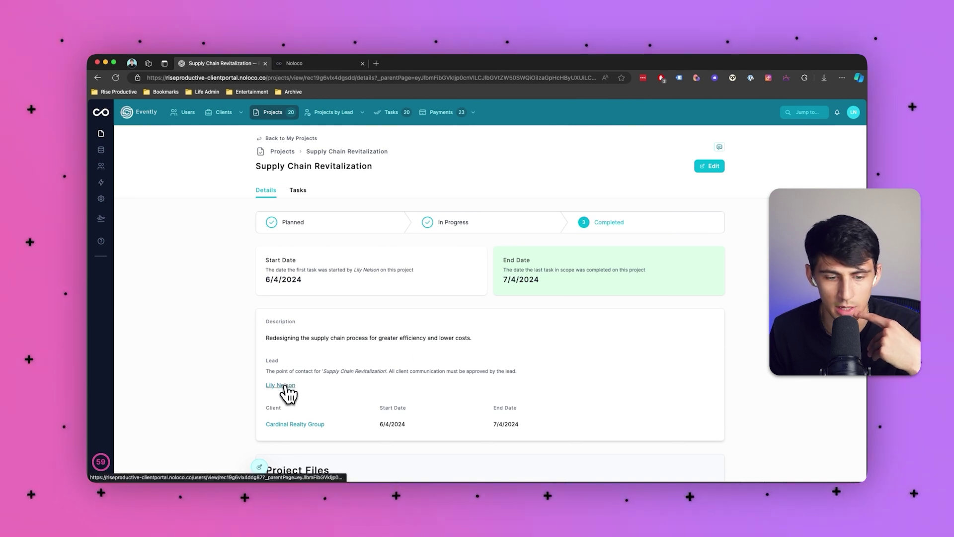
pyautogui.click(287, 138)
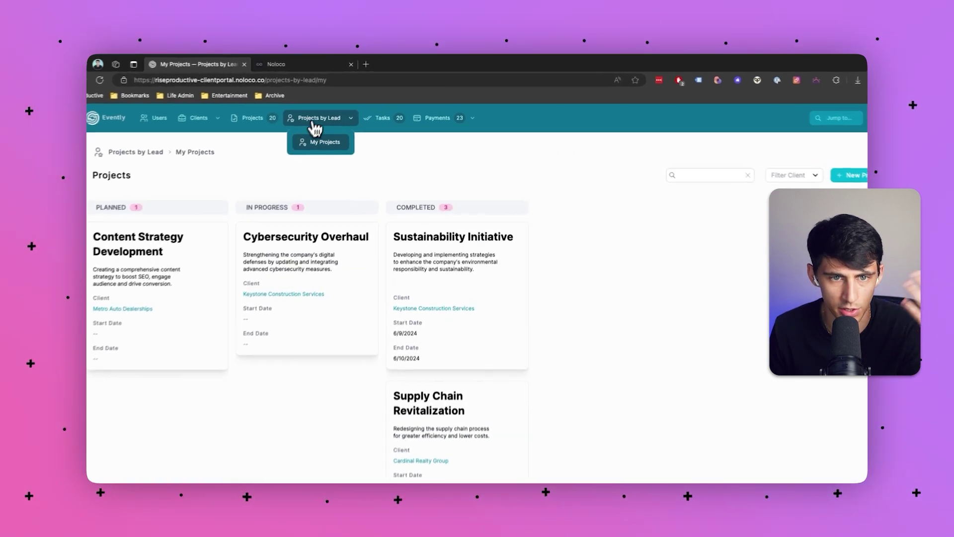
pyautogui.click(326, 112)
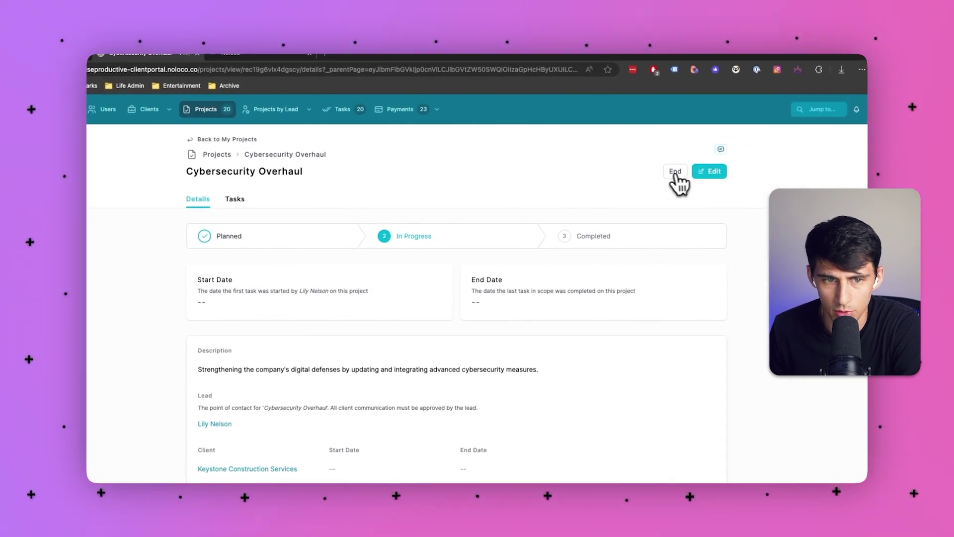
# Put Cybersecurity Overhaul's details into edit mode and bring up its Start Date picker
pyautogui.click(706, 174)
pyautogui.scroll(-1, 532, 298)
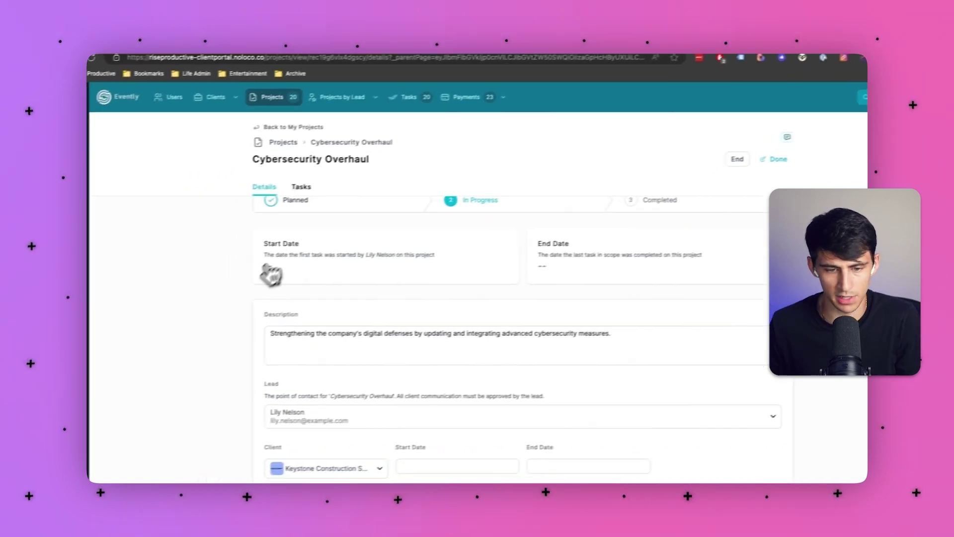
pyautogui.scroll(-2, 281, 269)
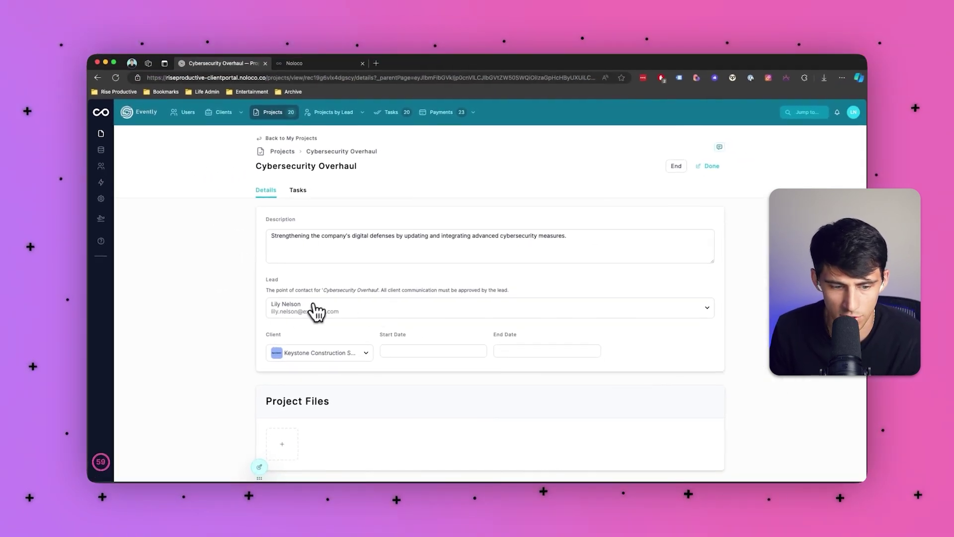
pyautogui.scroll(-1, 554, 351)
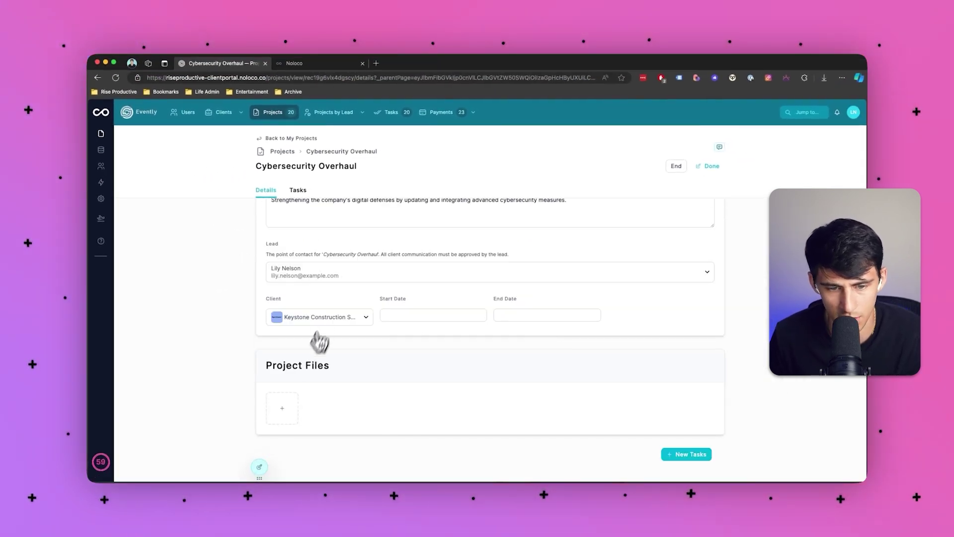
pyautogui.click(390, 315)
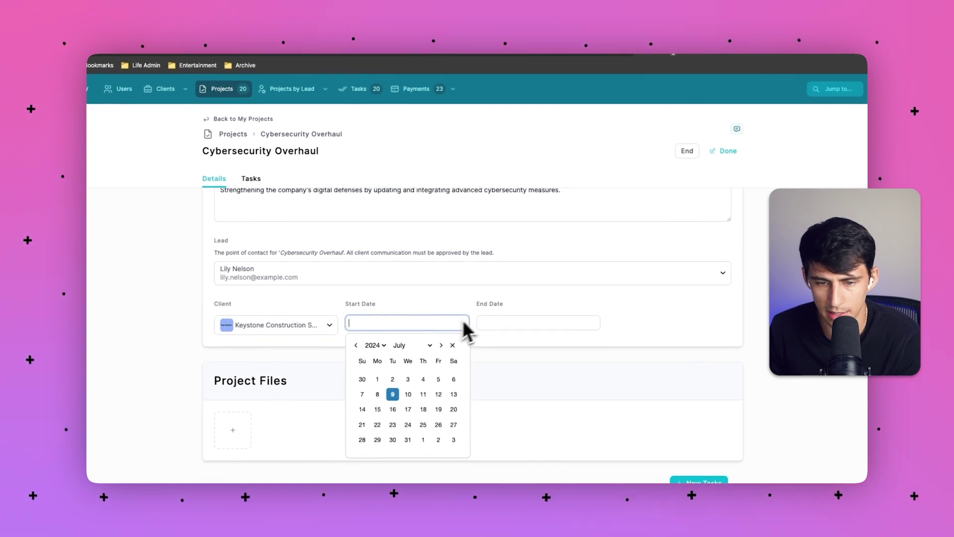
pyautogui.scroll(3, 463, 308)
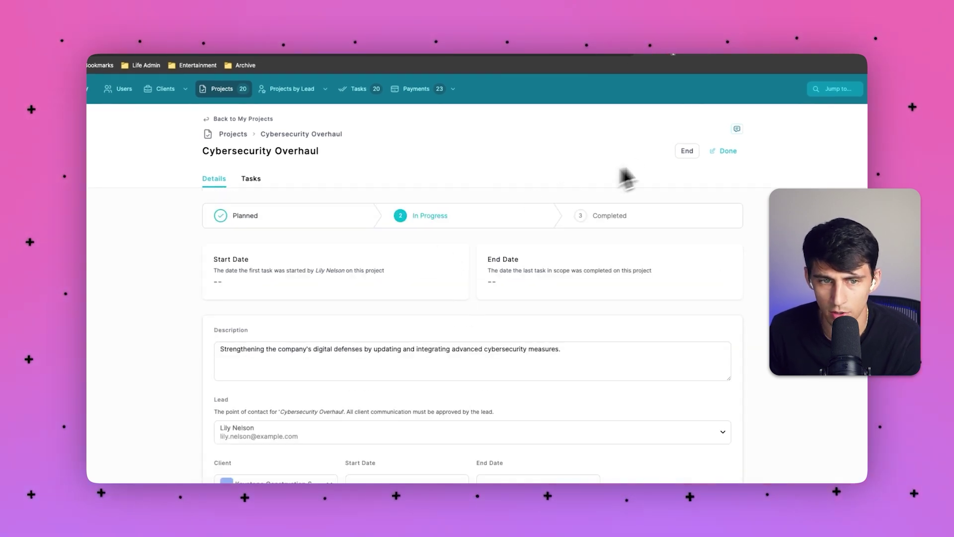
# Finish editing and mark Cybersecurity Overhaul complete, keeping End Date 7/9/2024
pyautogui.click(716, 151)
pyautogui.click(695, 151)
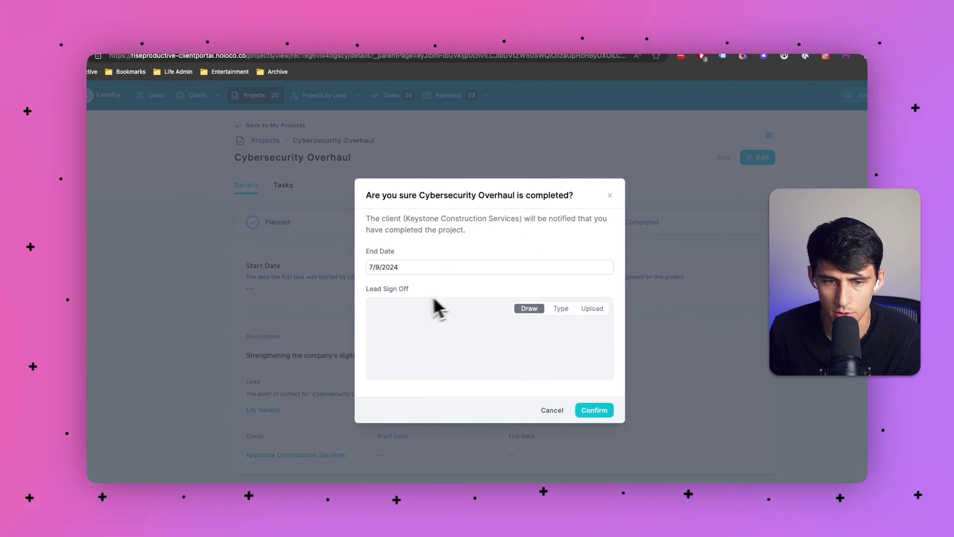
pyautogui.moveTo(359, 194); pyautogui.dragTo(545, 220)
pyautogui.click(506, 229)
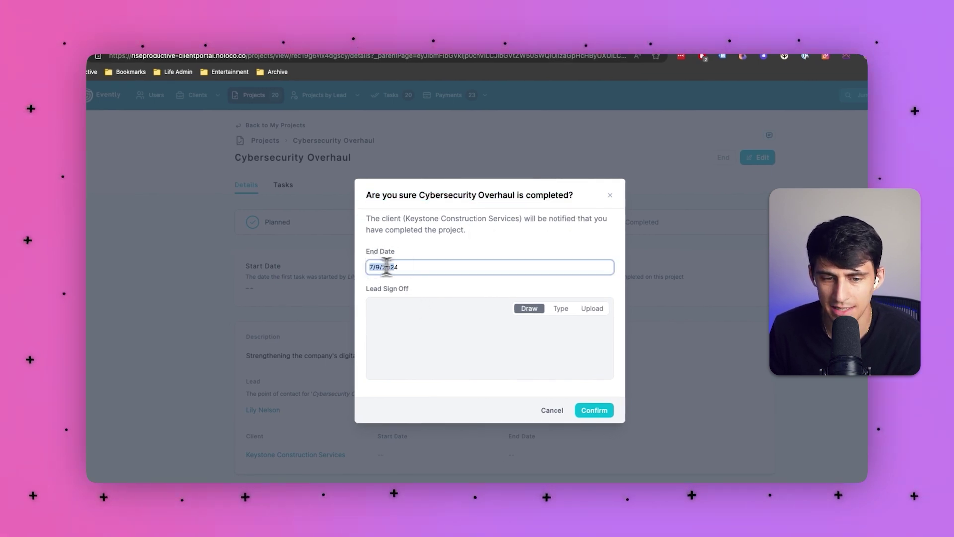
pyautogui.click(442, 243)
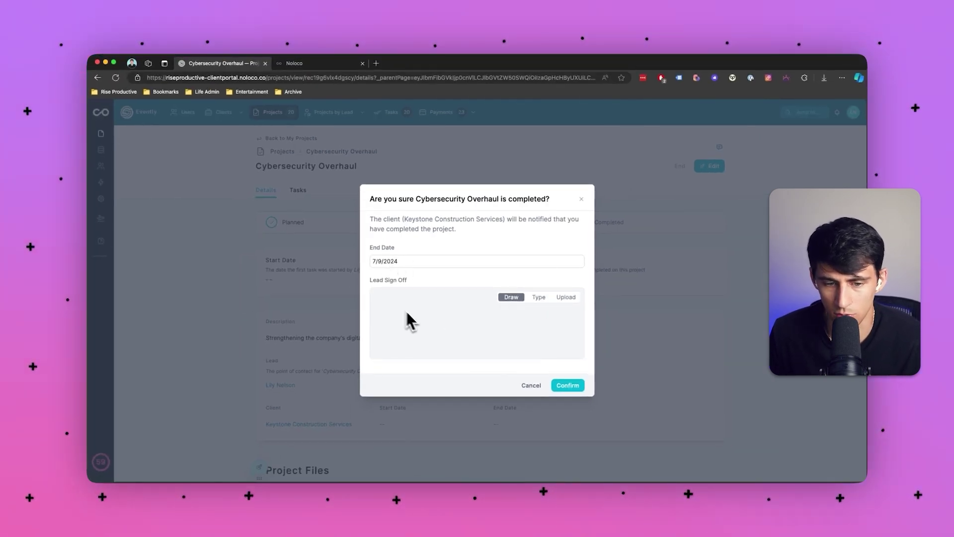
# Give a typed lead sign-off and confirm the completion
pyautogui.click(538, 297)
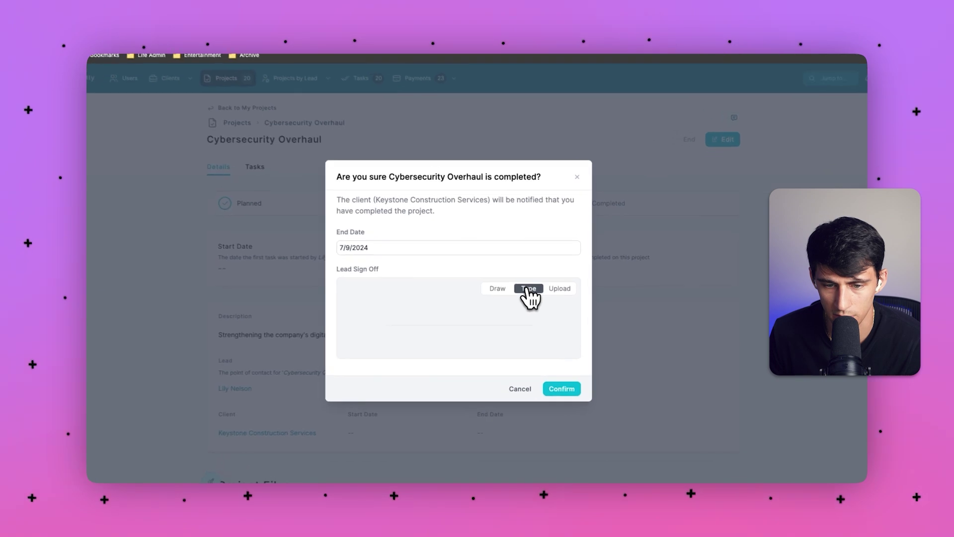
pyautogui.click(551, 289)
pyautogui.click(528, 288)
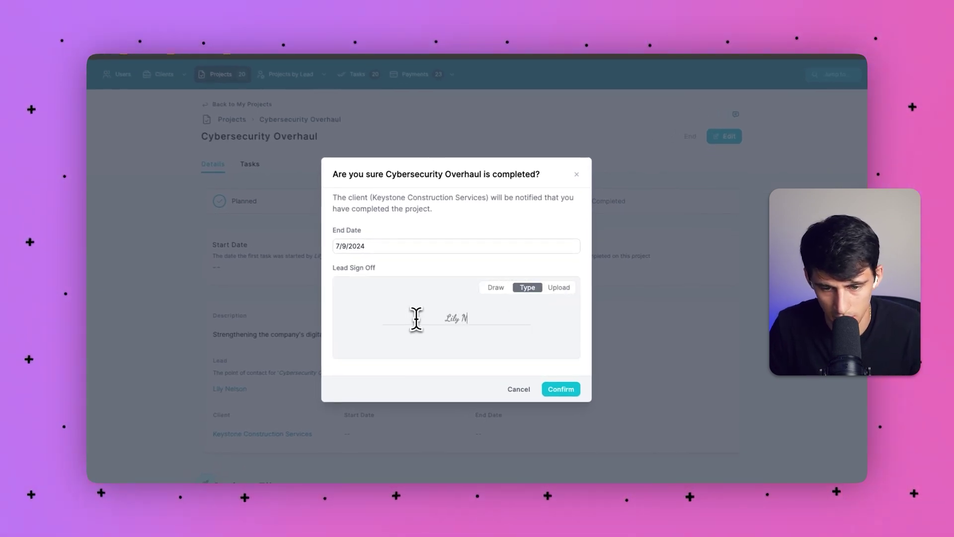
pyautogui.click(559, 389)
pyautogui.scroll(-5, 664, 262)
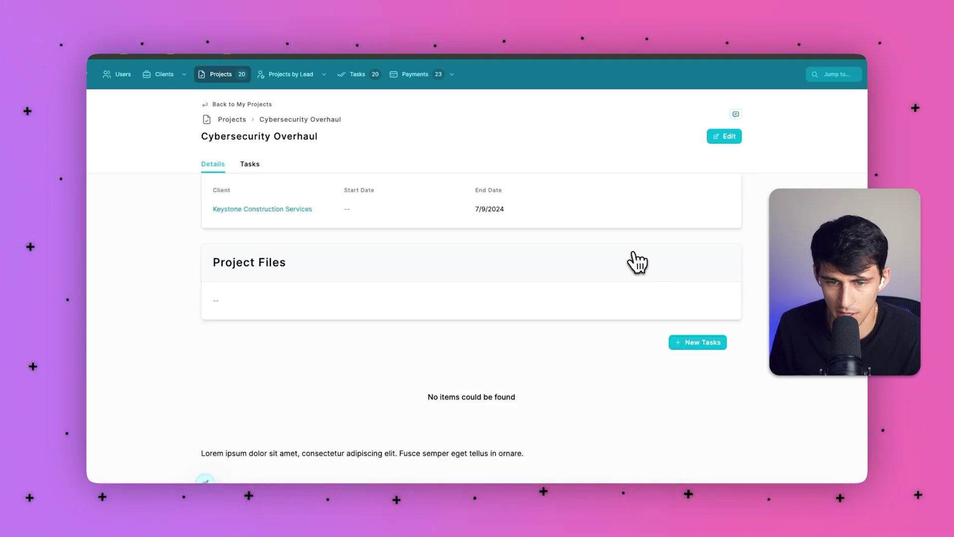
pyautogui.scroll(5, 636, 261)
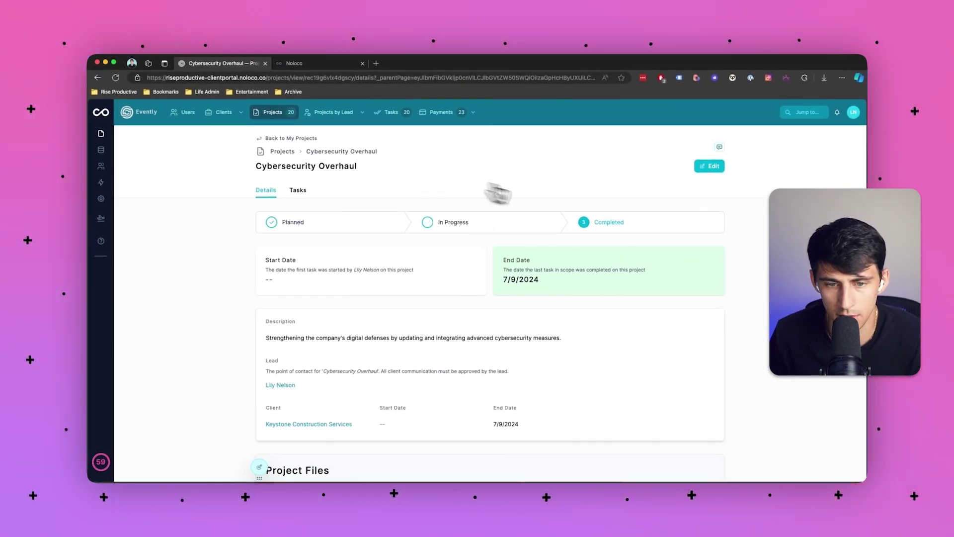
# On My Projects, drag Content Strategy Development into In Progress, then back to Planned
pyautogui.press('super+bracketleft')
pyautogui.press('super+bracketright')
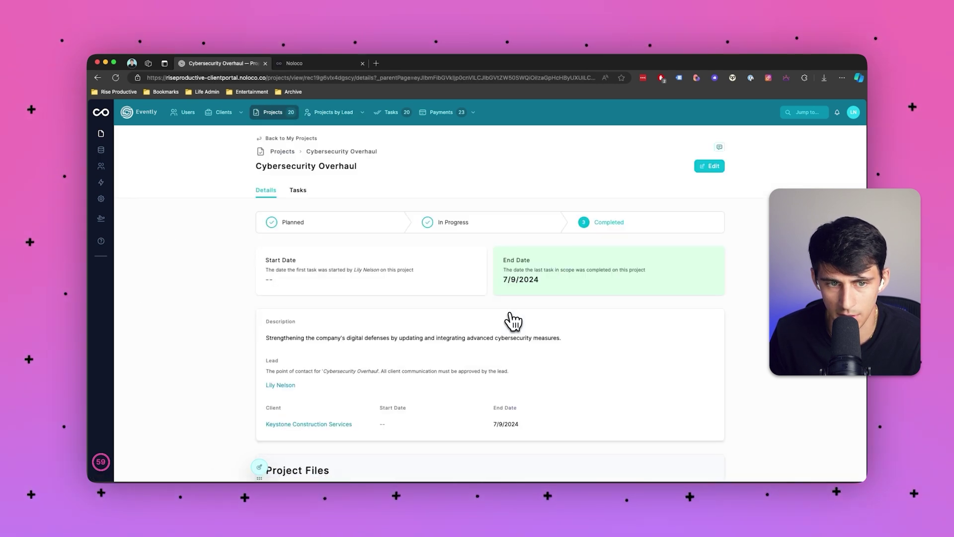
pyautogui.press('super+bracketleft')
pyautogui.scroll(-6, 453, 312)
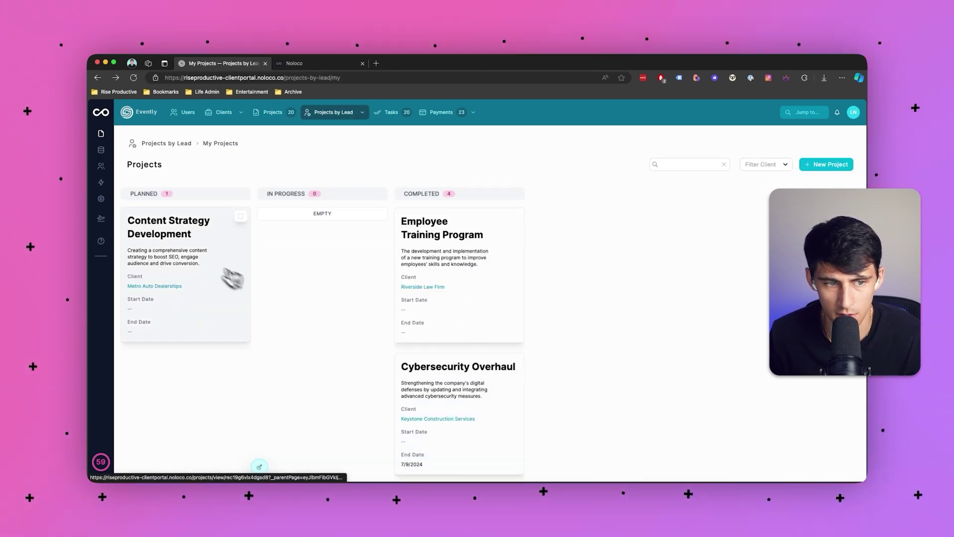
pyautogui.moveTo(174, 258); pyautogui.dragTo(340, 222)
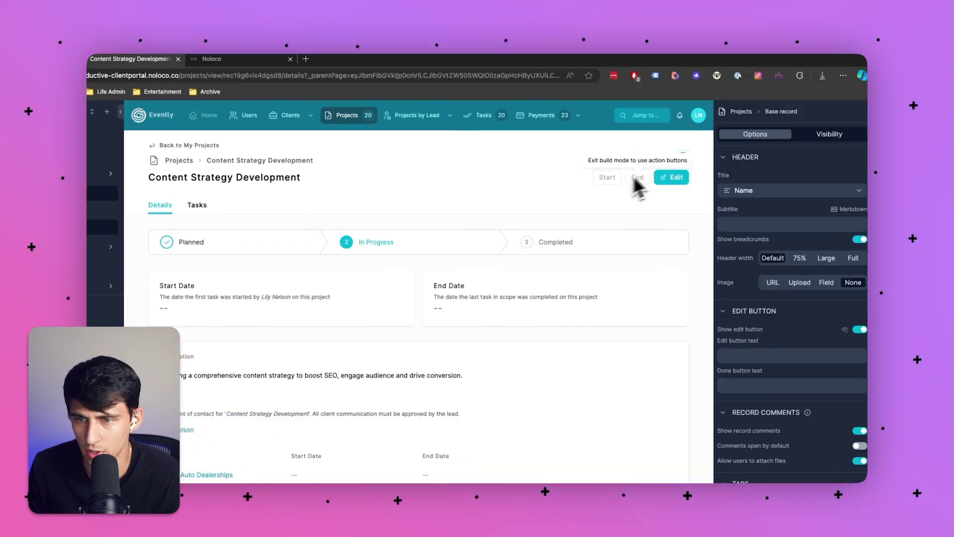
pyautogui.click(835, 135)
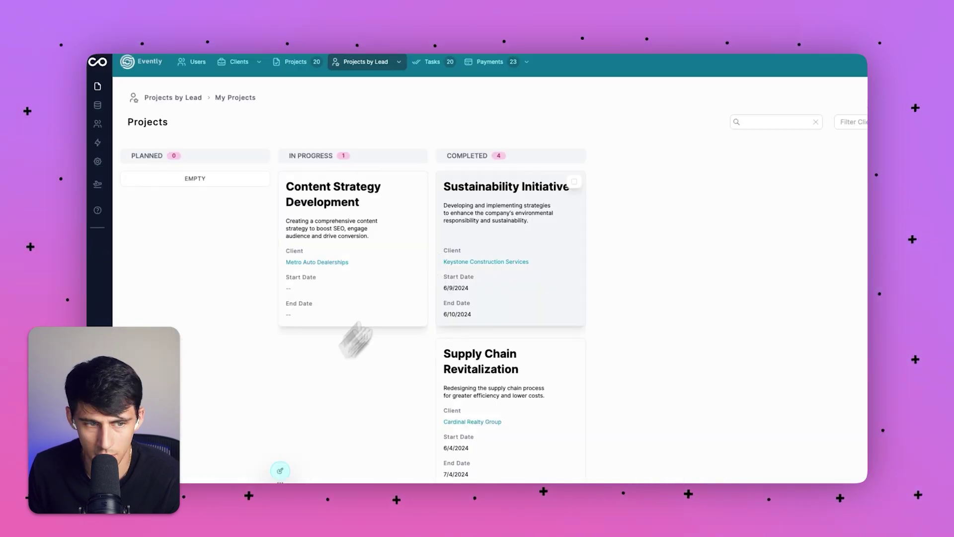
pyautogui.moveTo(351, 337); pyautogui.dragTo(257, 228)
# Start Content Strategy Development from its details page, recording Start Date 7/9/2024
pyautogui.click(251, 219)
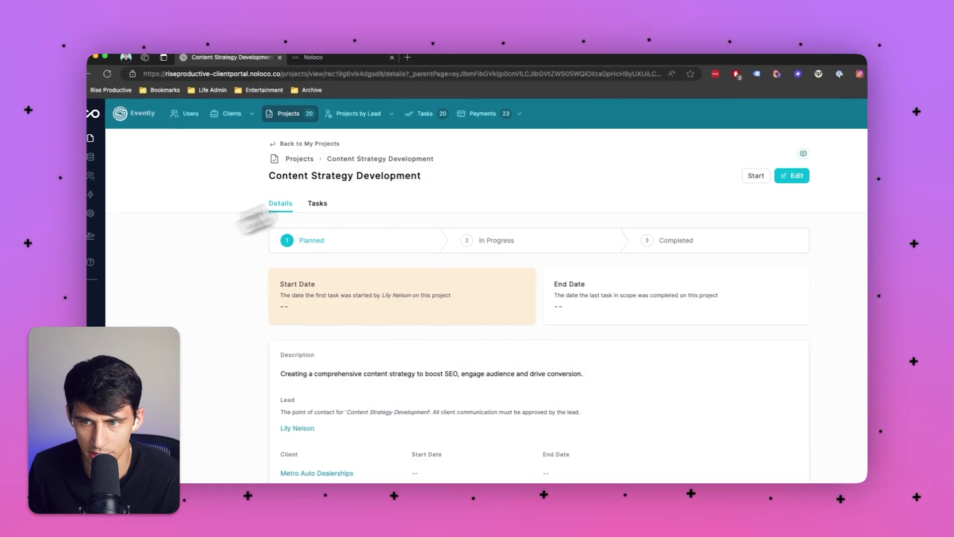
pyautogui.click(685, 162)
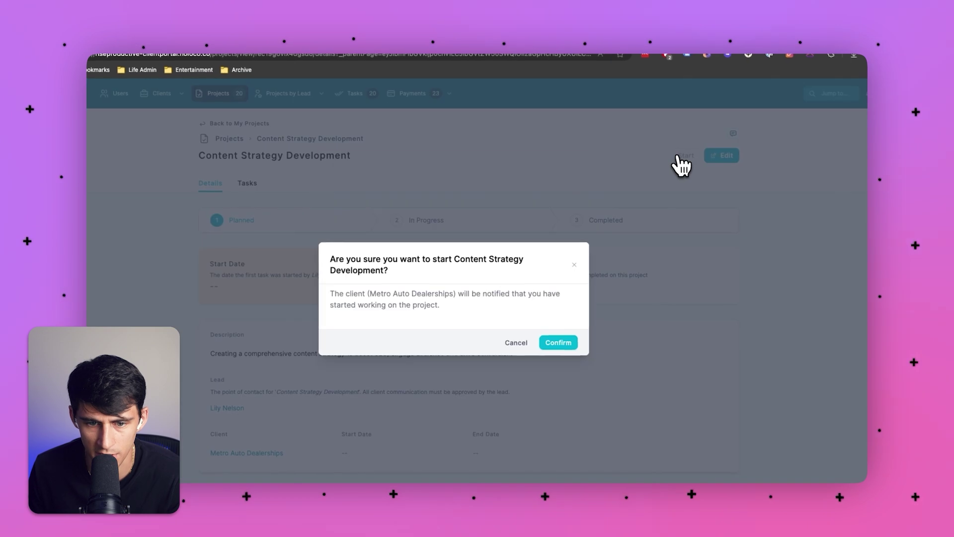
pyautogui.click(557, 342)
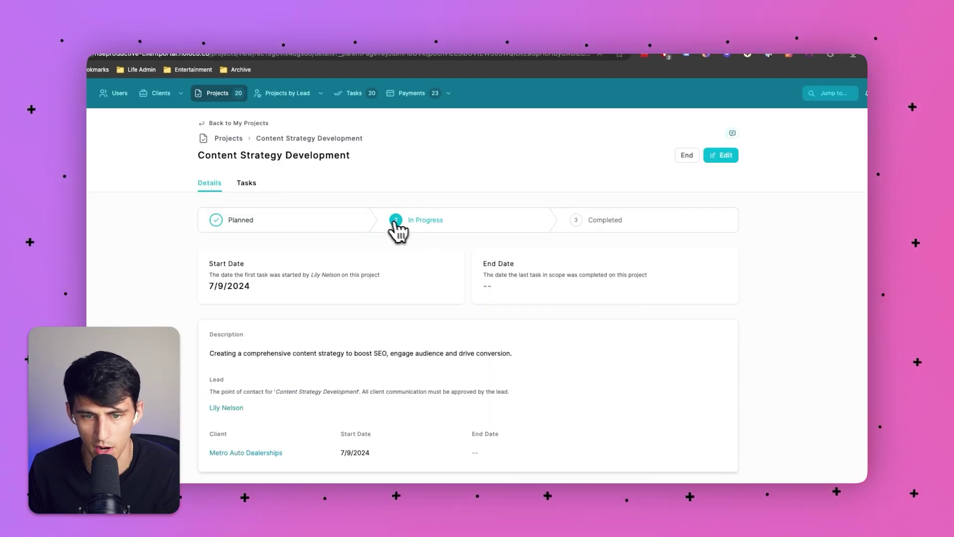
pyautogui.scroll(-1, 427, 279)
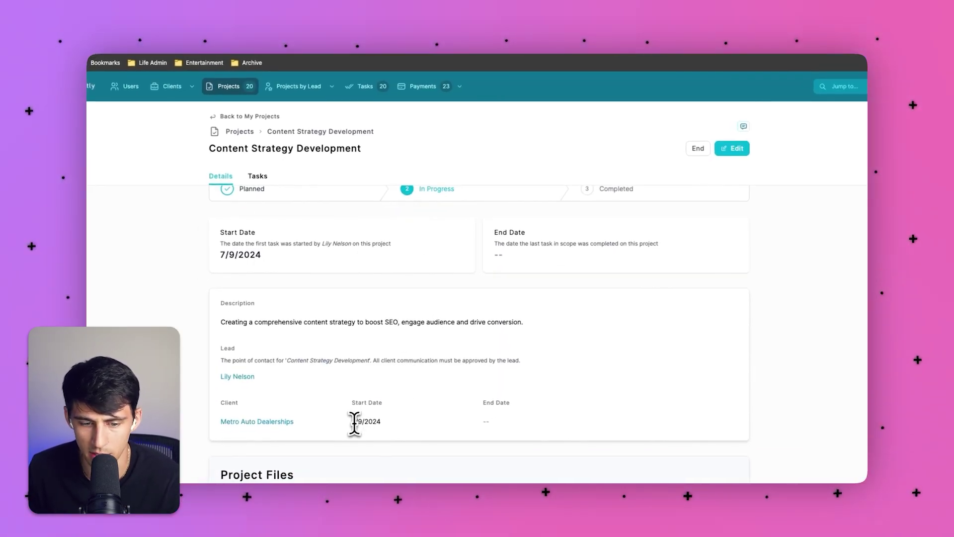
pyautogui.click(389, 425)
pyautogui.scroll(1, 389, 426)
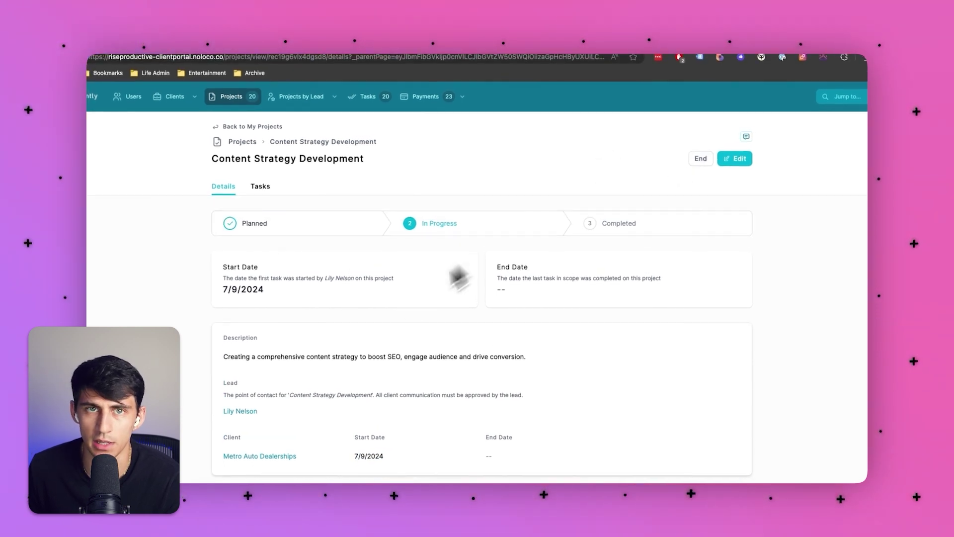
# In the page builder, inspect the Start action's Visibility custom rules, then close the builder
pyautogui.click(252, 477)
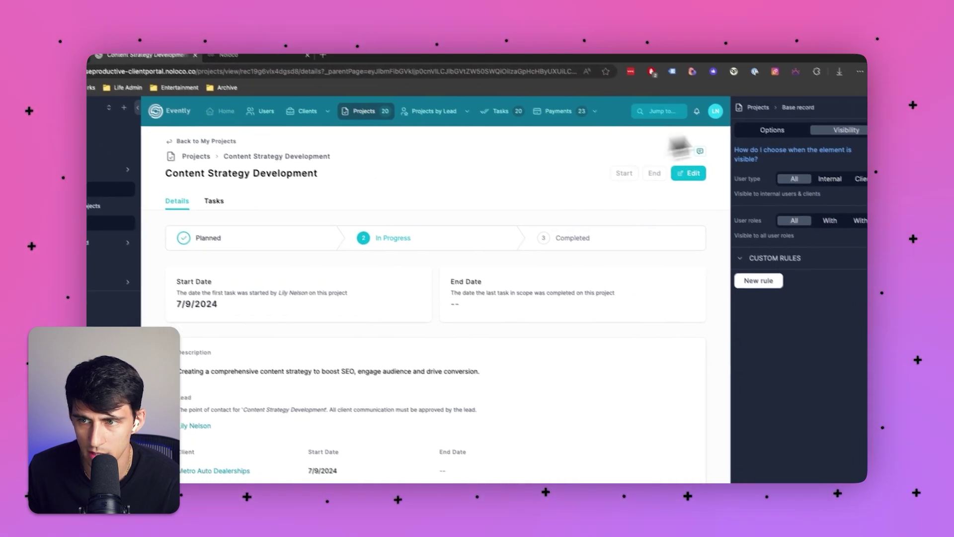
pyautogui.click(606, 160)
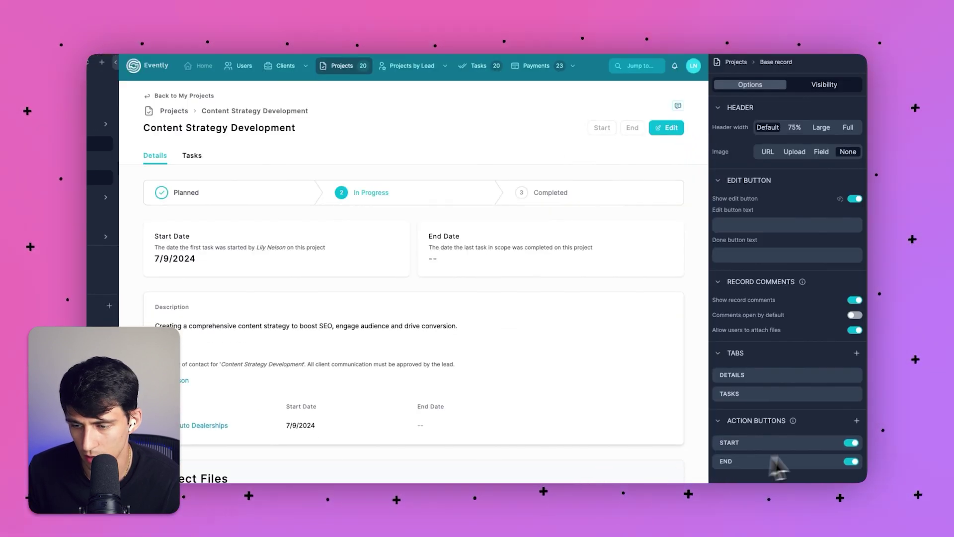
pyautogui.click(786, 443)
pyautogui.click(823, 84)
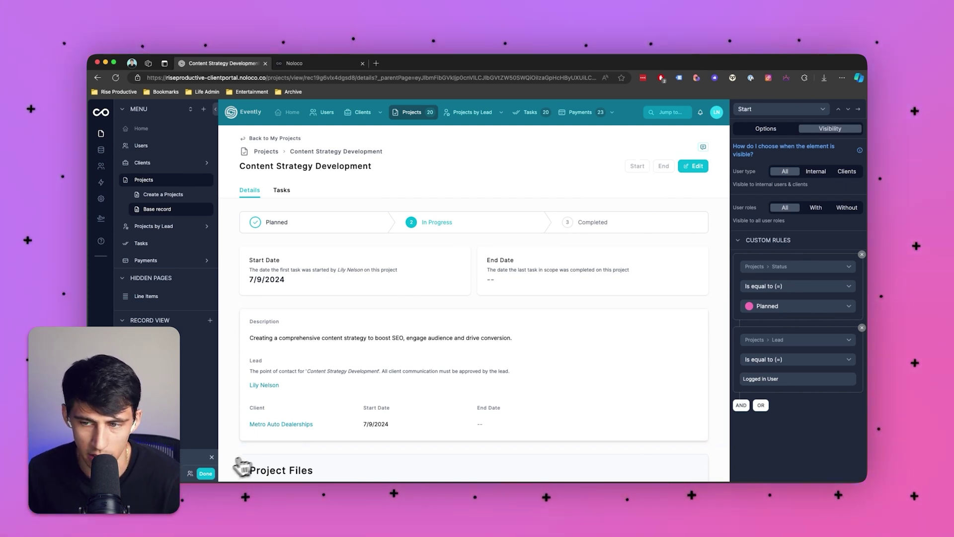
pyautogui.click(213, 475)
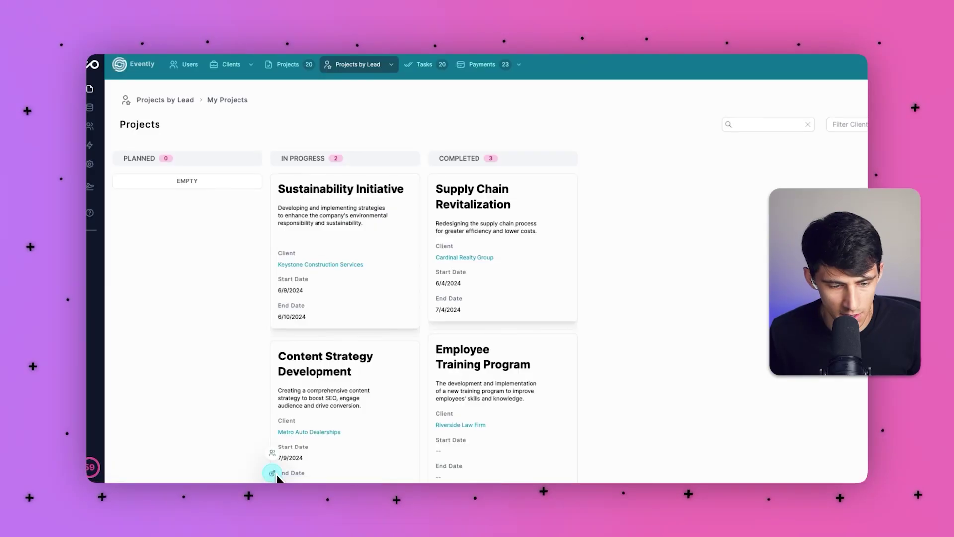
# Open Sustainability Initiative and view it as a client user found by searching their name
pyautogui.click(272, 473)
pyautogui.click(249, 262)
pyautogui.click(308, 251)
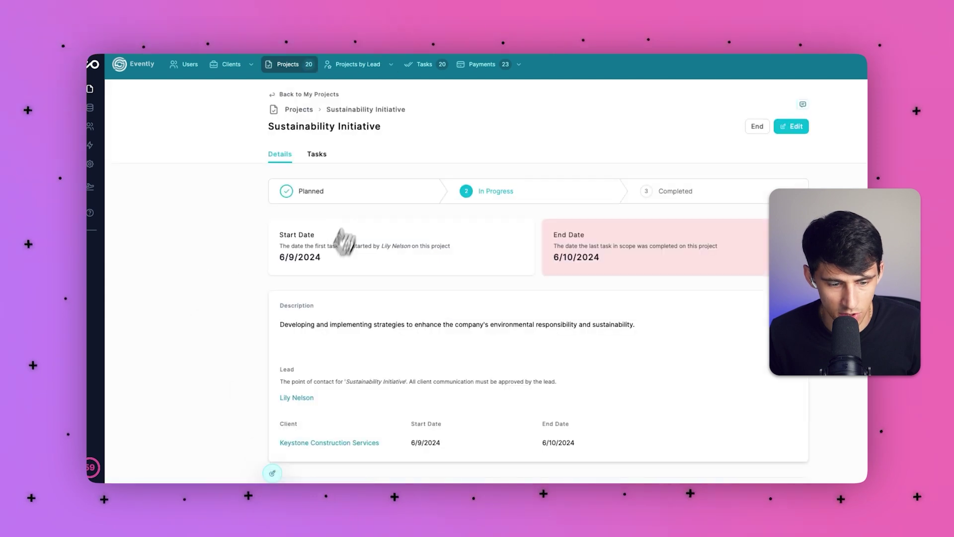
pyautogui.click(272, 452)
pyautogui.write('e')
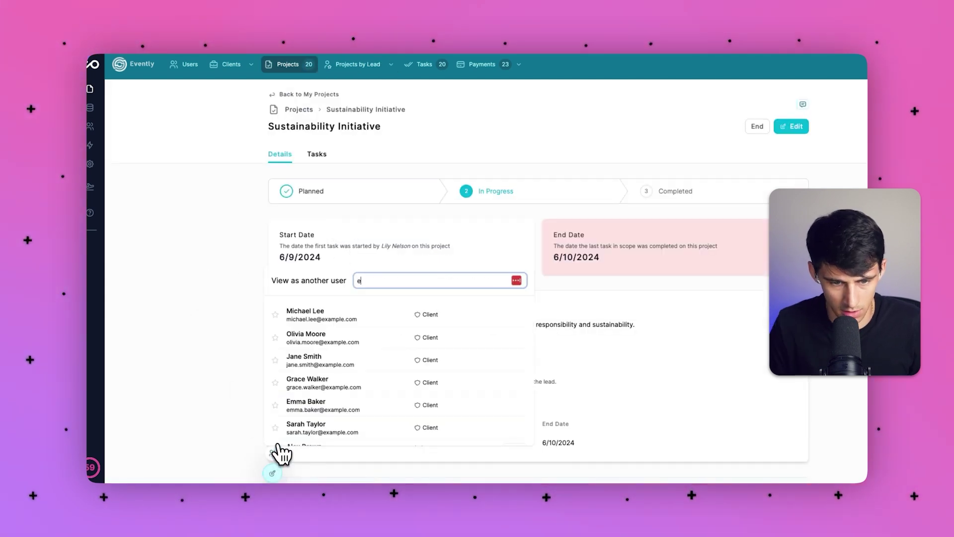
pyautogui.write('mily')
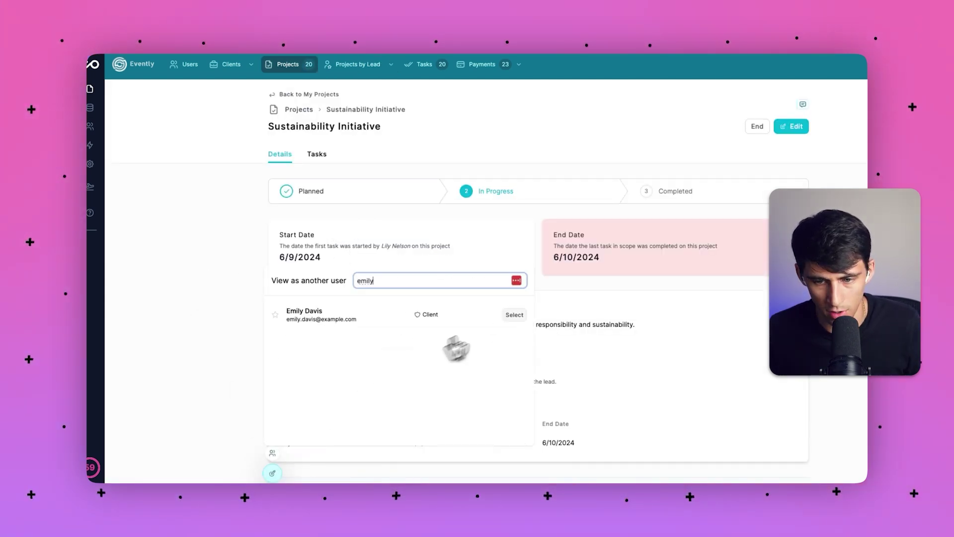
pyautogui.click(510, 314)
pyautogui.scroll(-3, 482, 298)
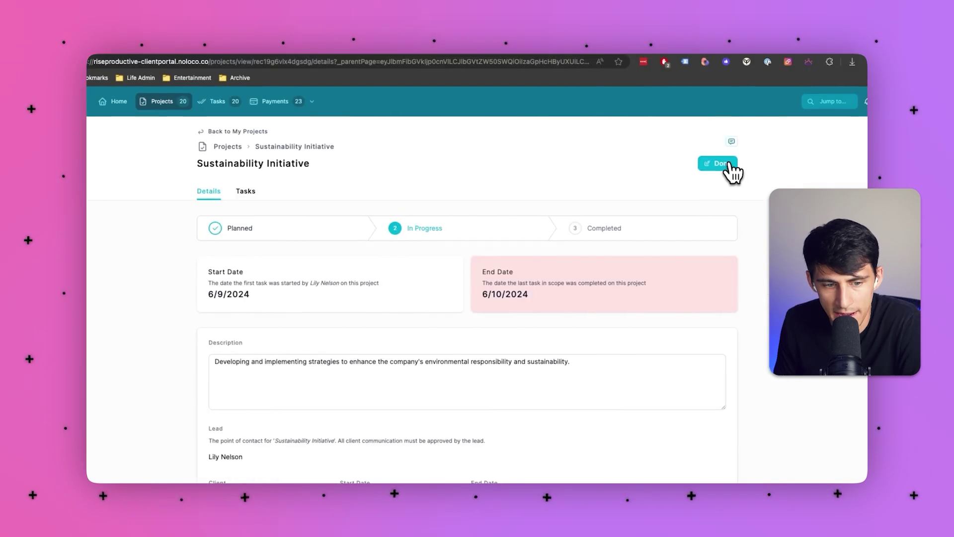
# Edit Sustainability Initiative's details, selecting the description, then finish editing
pyautogui.click(711, 163)
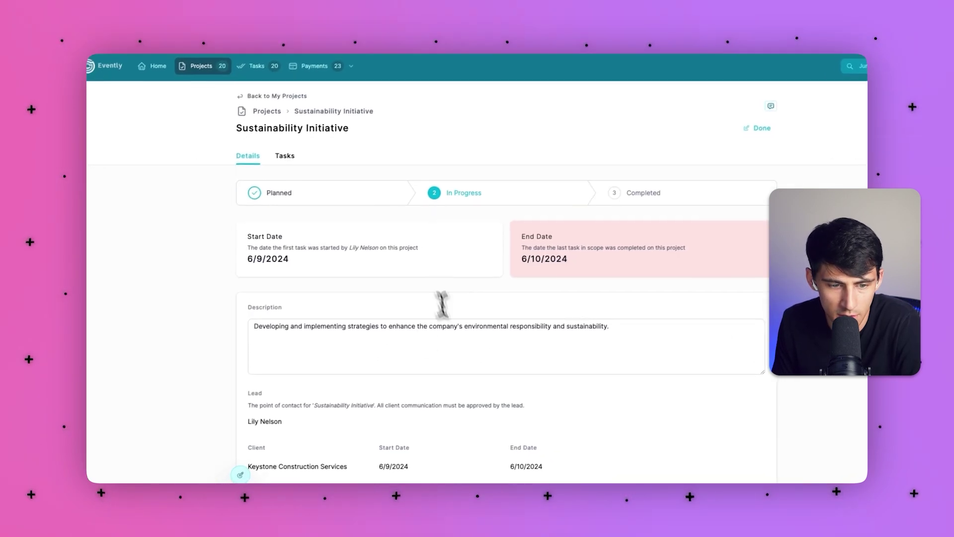
pyautogui.tripleClick(274, 326)
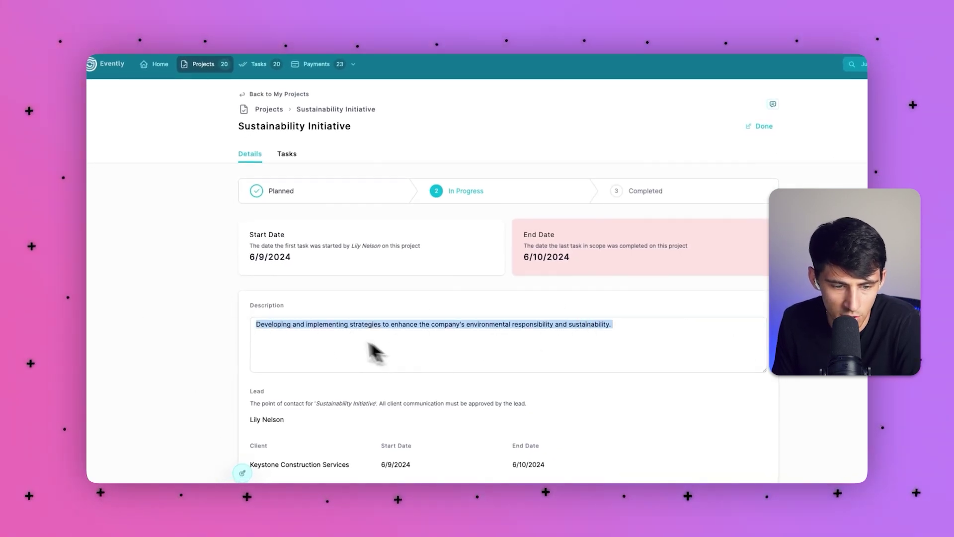
pyautogui.scroll(-1, 398, 333)
pyautogui.click(300, 328)
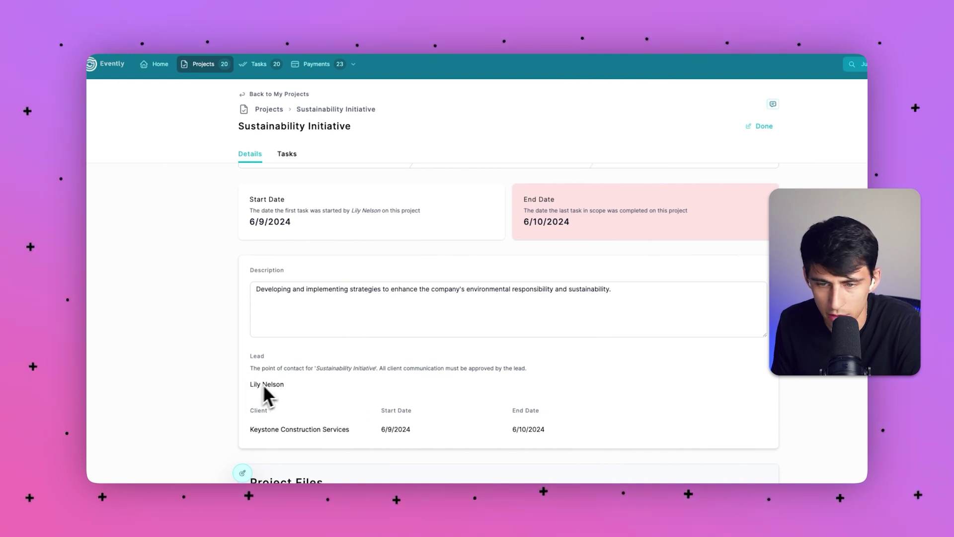
pyautogui.click(758, 127)
# Go to the project's task board and start a new task's title
pyautogui.click(250, 179)
pyautogui.click(214, 179)
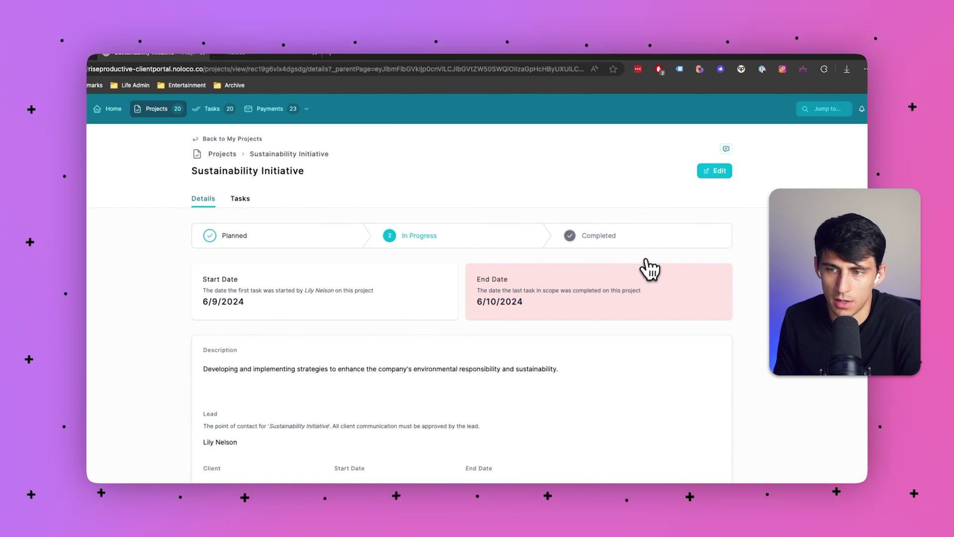
pyautogui.click(240, 198)
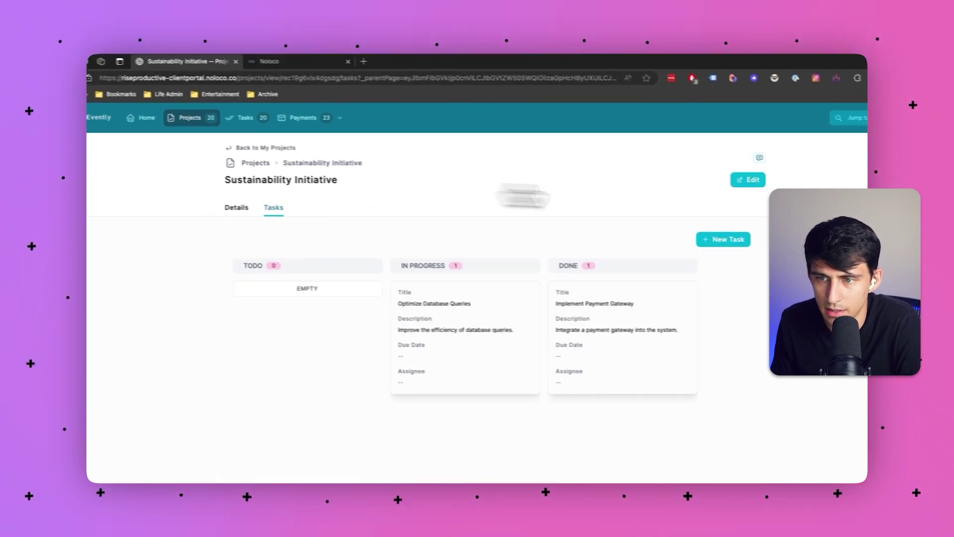
pyautogui.click(682, 243)
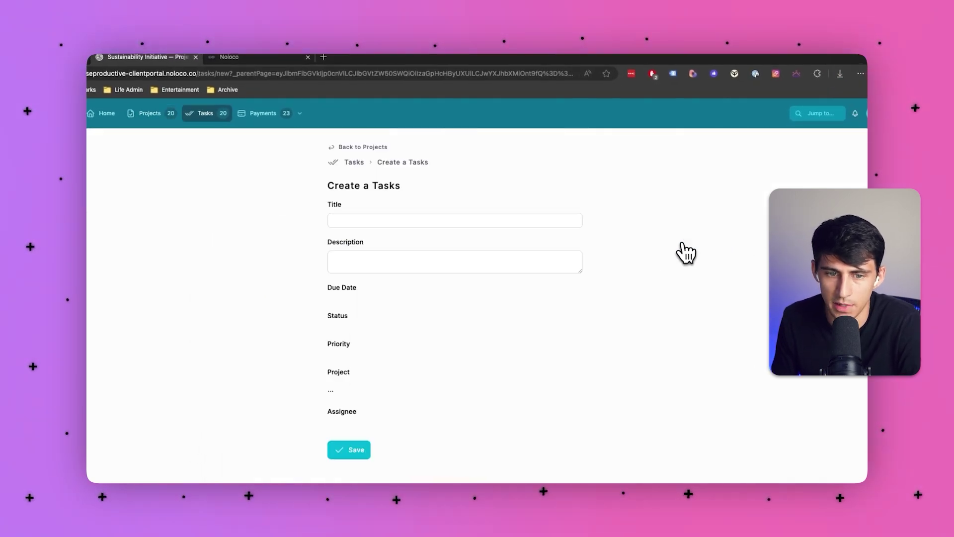
pyautogui.click(436, 199)
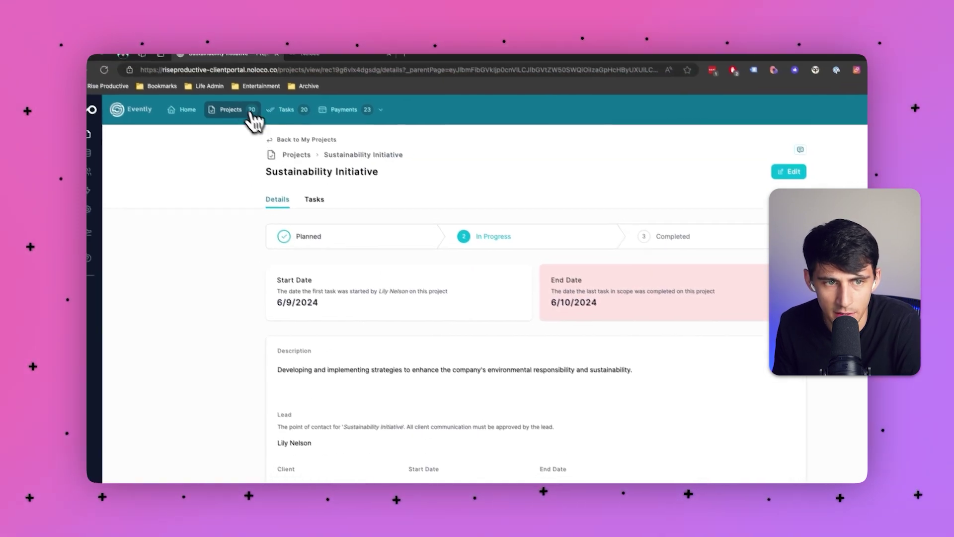
# Open the Projects list and collapse, then re-expand, the Completed group
pyautogui.click(221, 91)
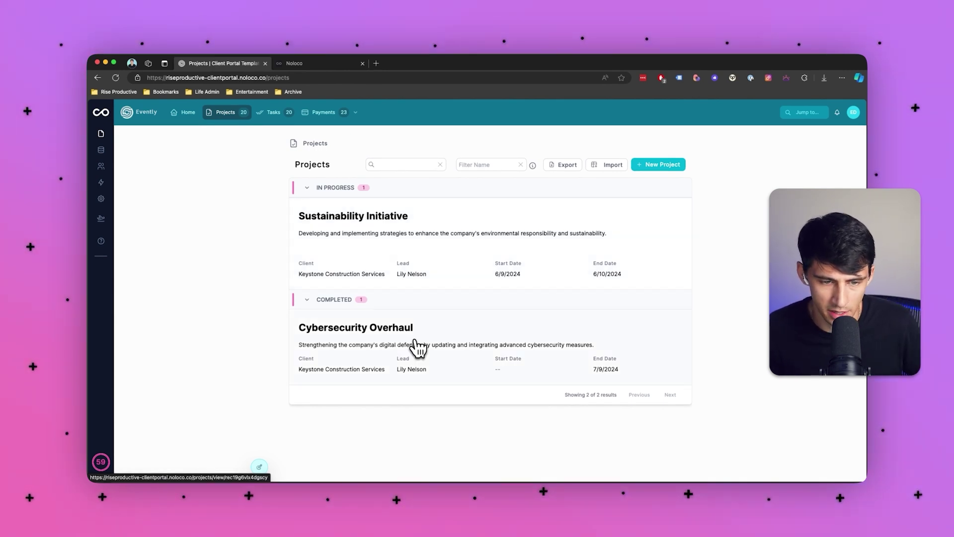
pyautogui.click(324, 310)
pyautogui.click(305, 300)
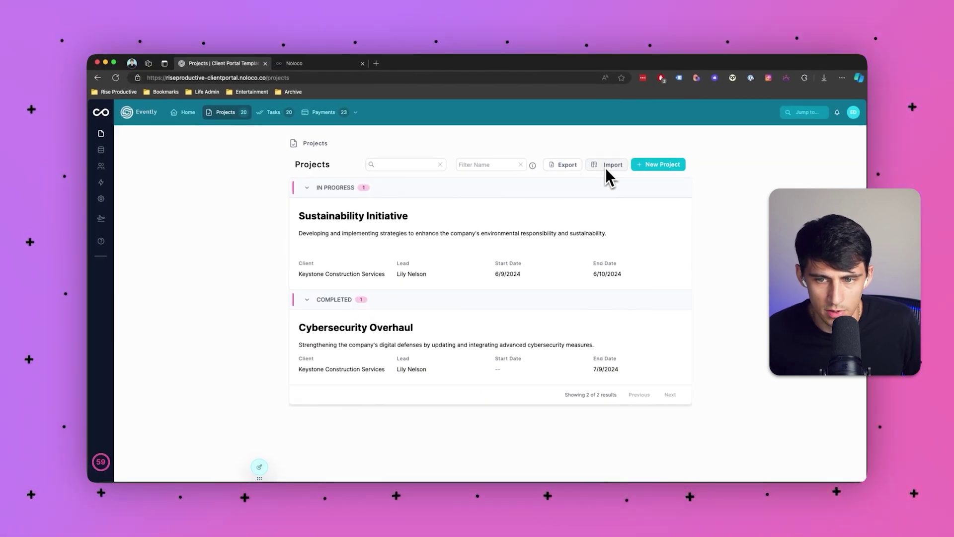
# Start a New Project form, then switch to the client Tasks board
pyautogui.click(646, 164)
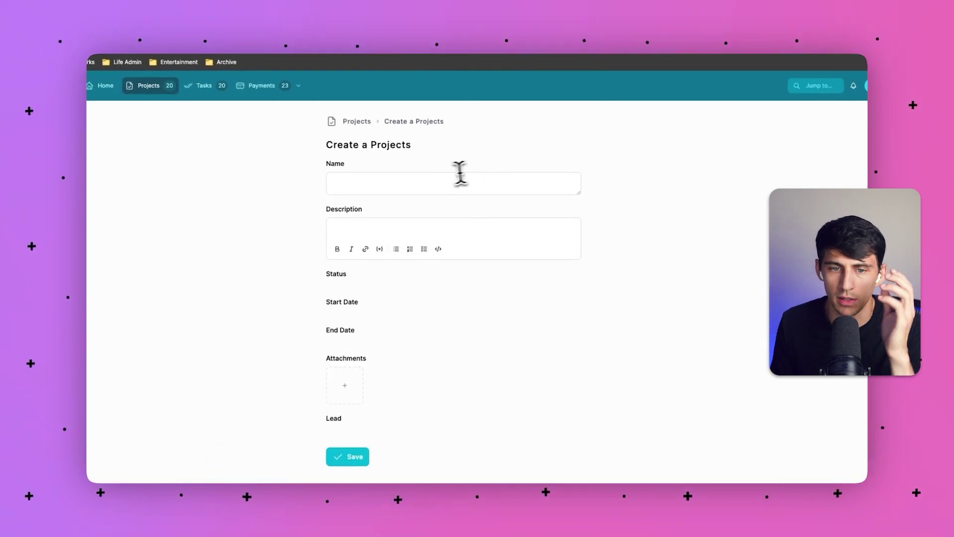
pyautogui.click(486, 193)
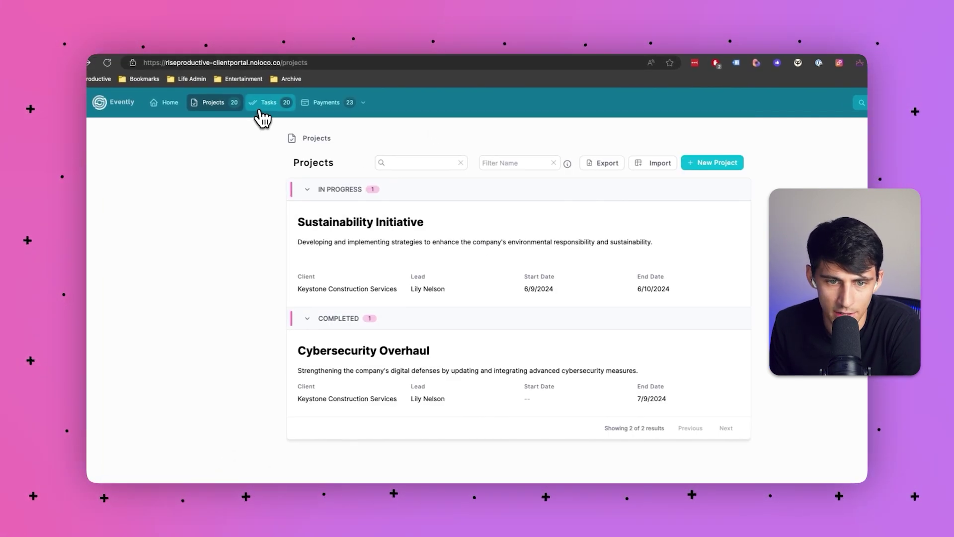
pyautogui.click(261, 106)
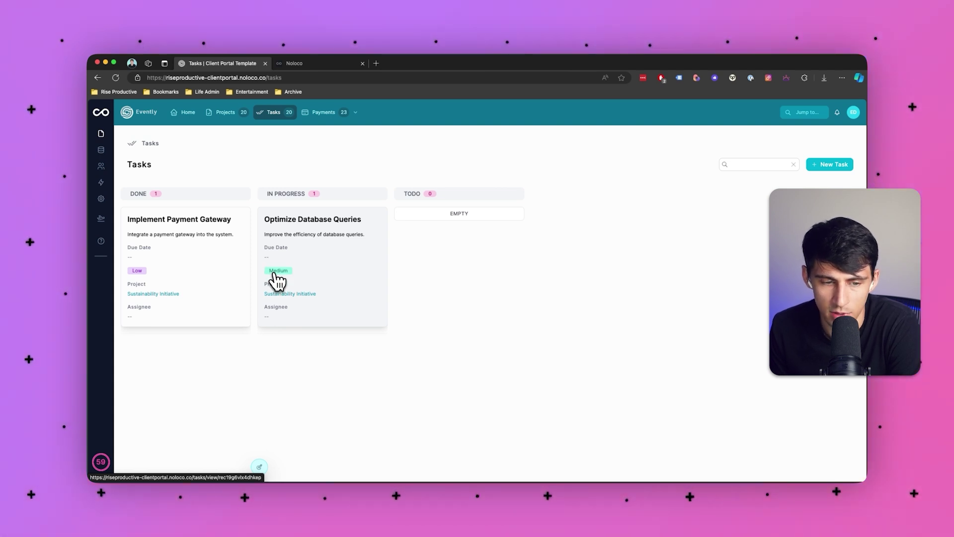
# Open the Optimize Database Queries task in edit mode and select its title and description
pyautogui.click(275, 312)
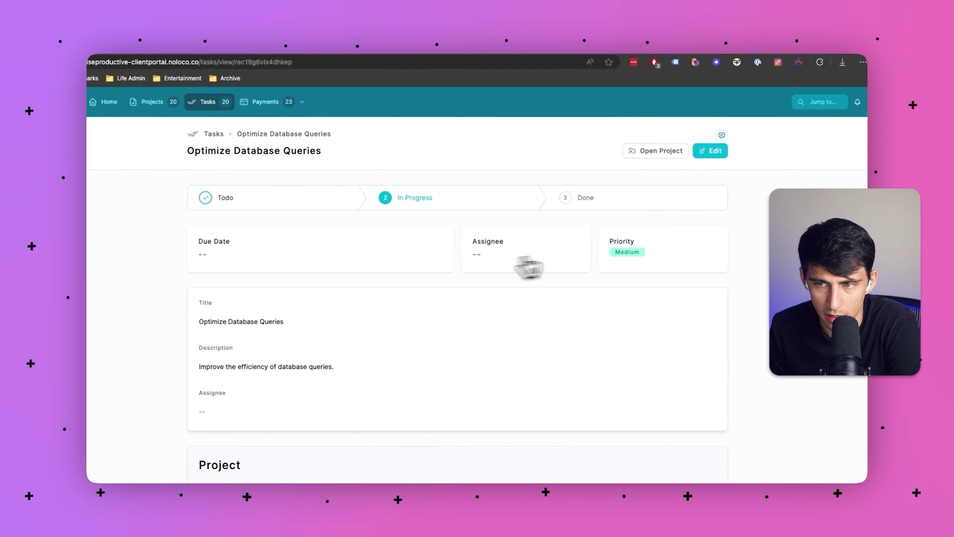
pyautogui.click(709, 152)
pyautogui.click(208, 306)
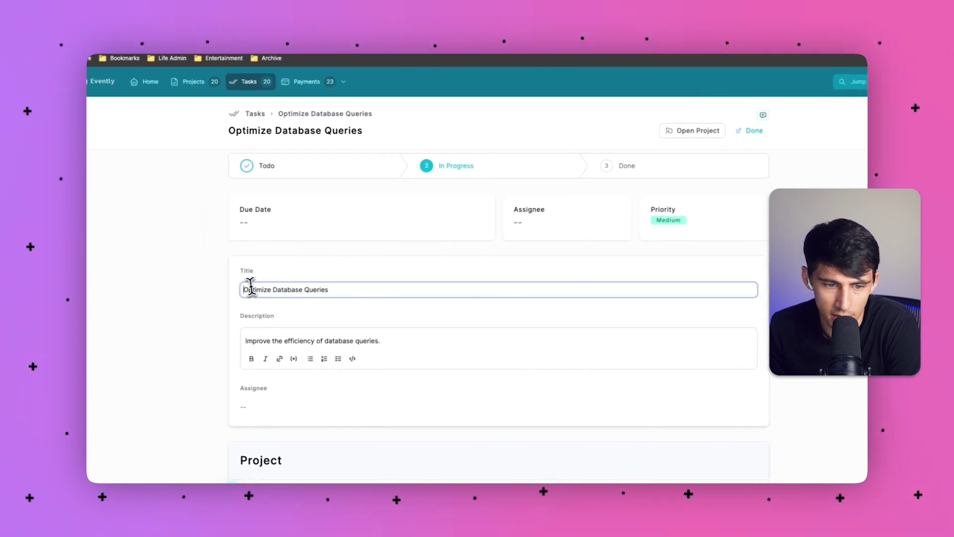
pyautogui.tripleClick(250, 288)
pyautogui.tripleClick(313, 339)
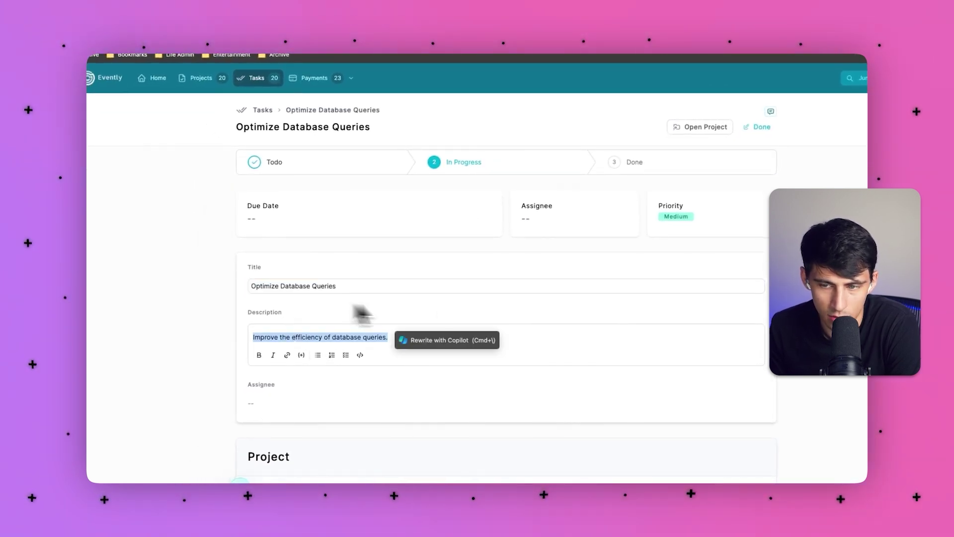
# Scroll through the task details and open its Sustainability Initiative project
pyautogui.scroll(-4, 532, 299)
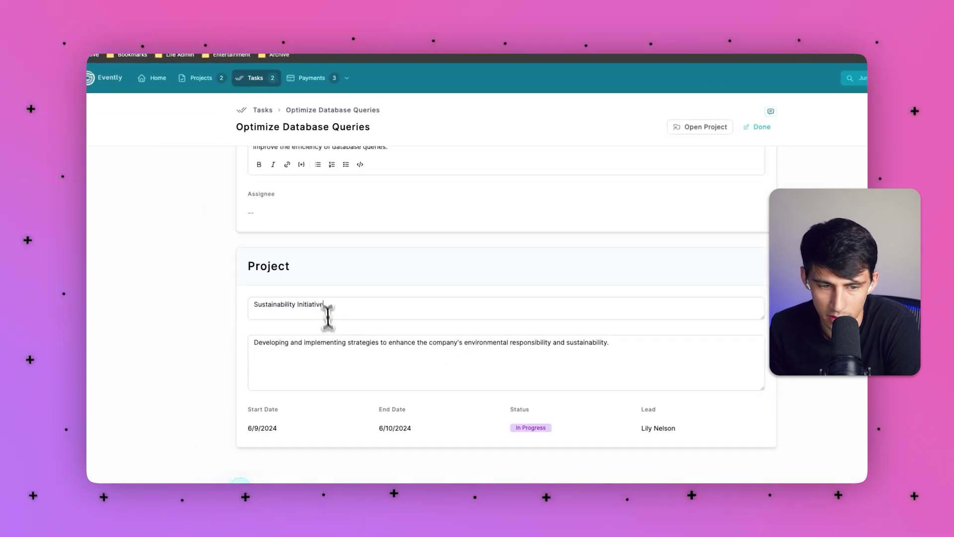
pyautogui.scroll(5, 581, 243)
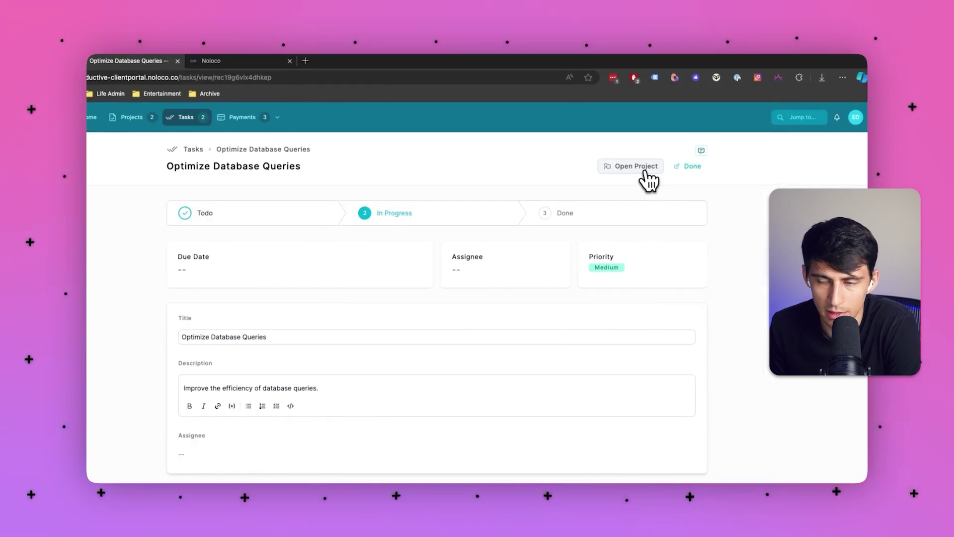
pyautogui.click(646, 169)
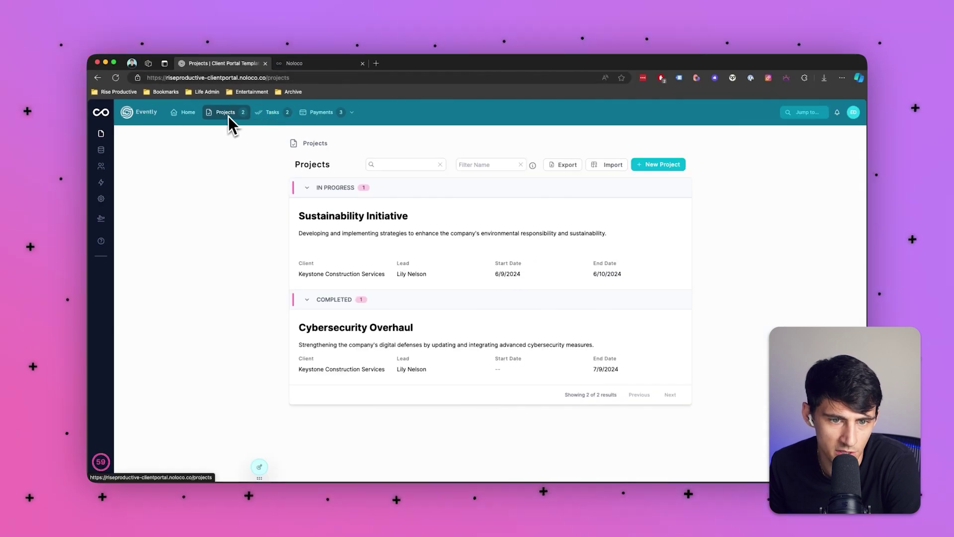
# Go via Tasks to Payments, open Invoice #14, and return to the Payments list
pyautogui.click(273, 112)
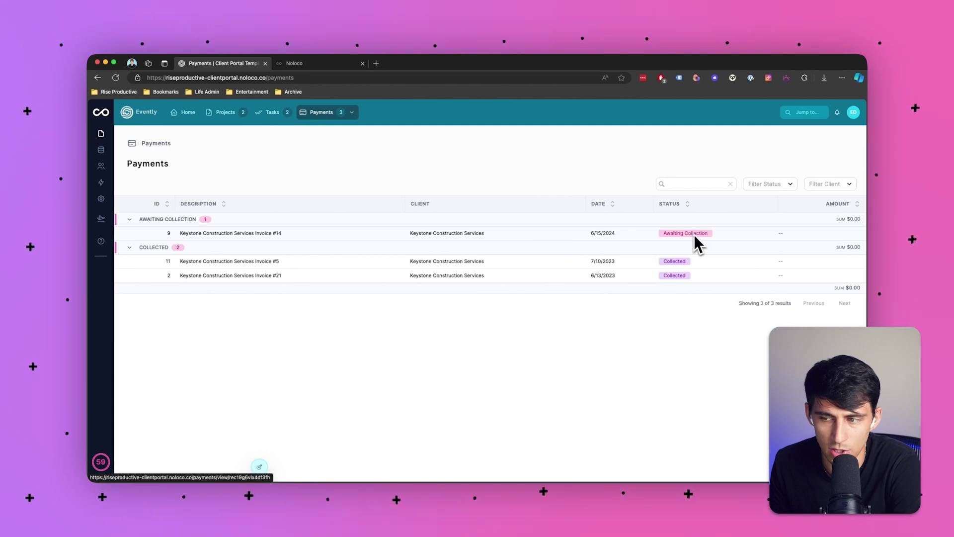
pyautogui.click(275, 235)
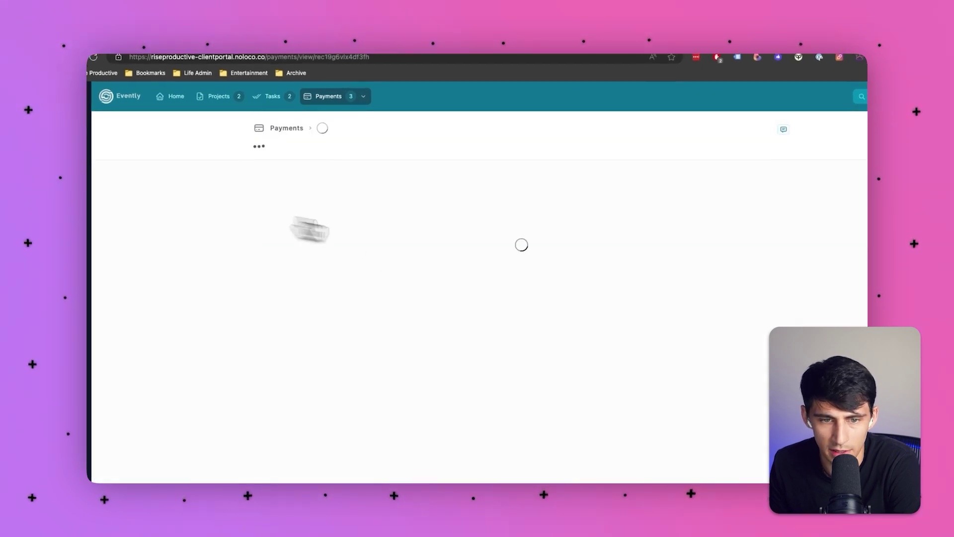
pyautogui.press('super+bracketleft')
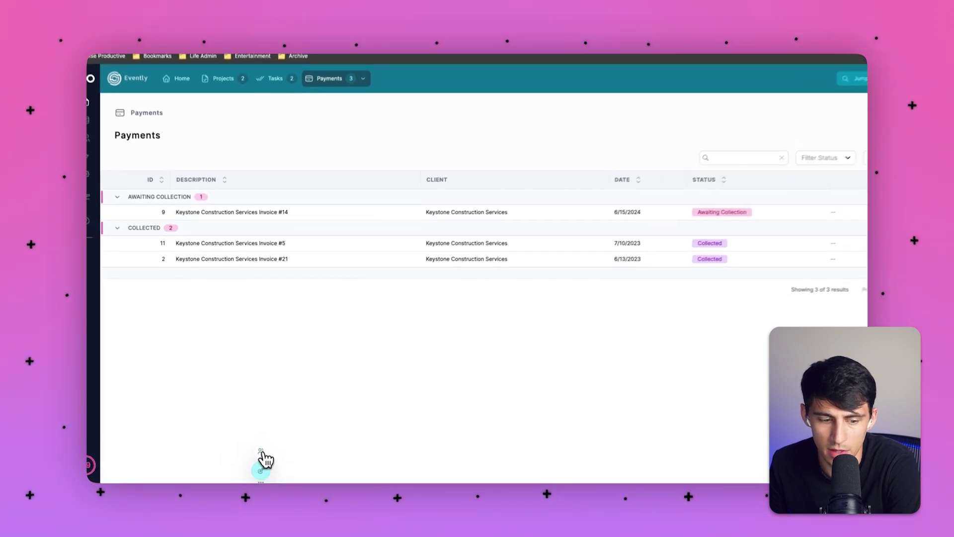
# Preview the portal as the team member found by filtering the user list by name
pyautogui.click(261, 452)
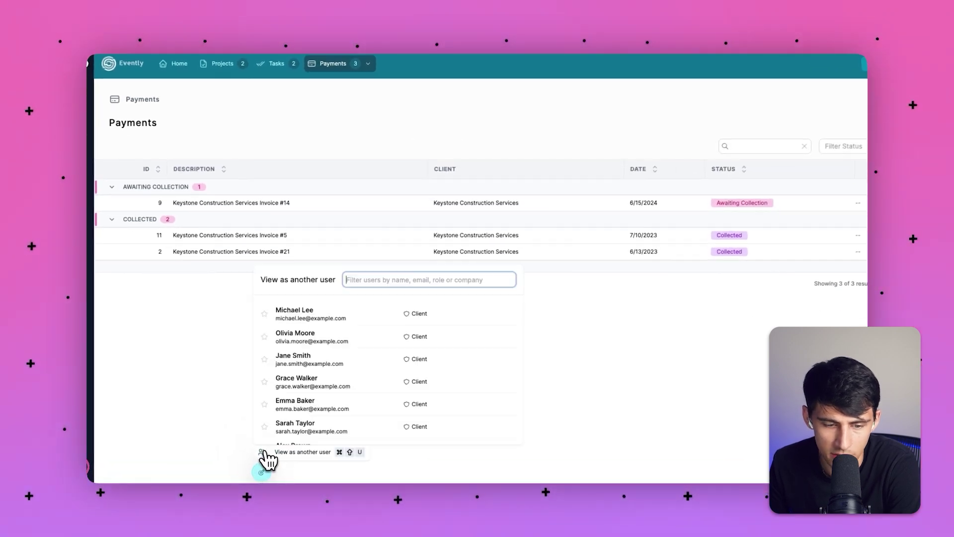
pyautogui.write('lily')
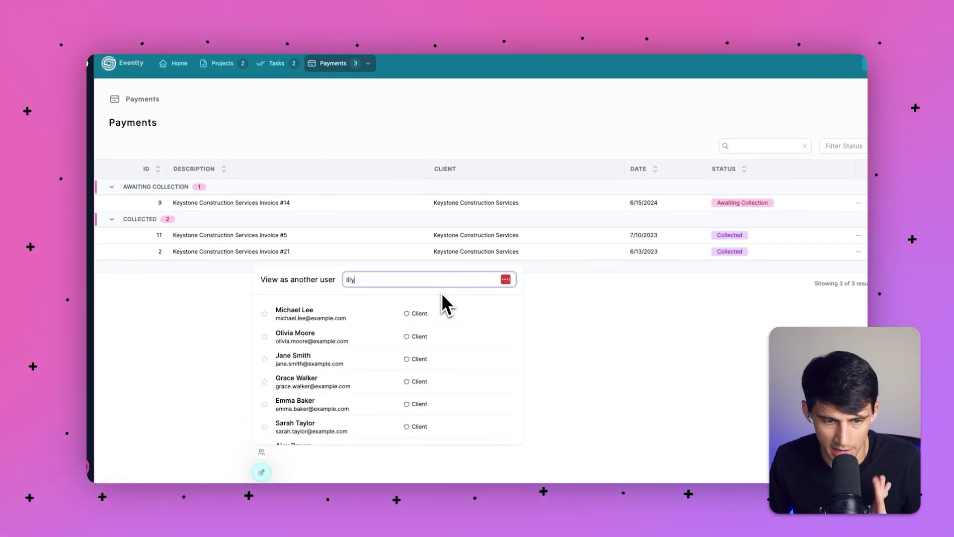
pyautogui.click(449, 297)
# Open the Payments Dashboard and scroll through its customer, status and weekly charts
pyautogui.moveTo(482, 127)
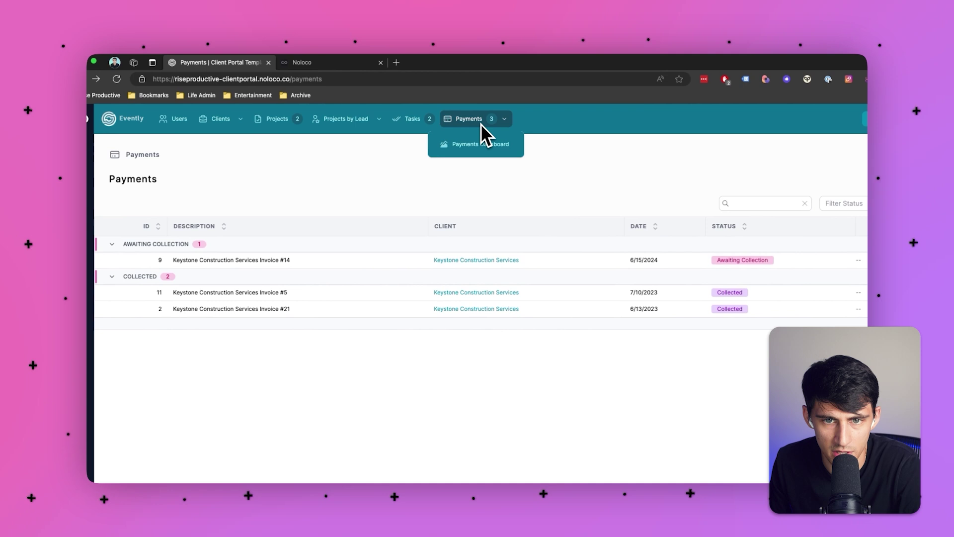
pyautogui.click(468, 146)
pyautogui.moveTo(383, 282)
pyautogui.scroll(-3, 297, 253)
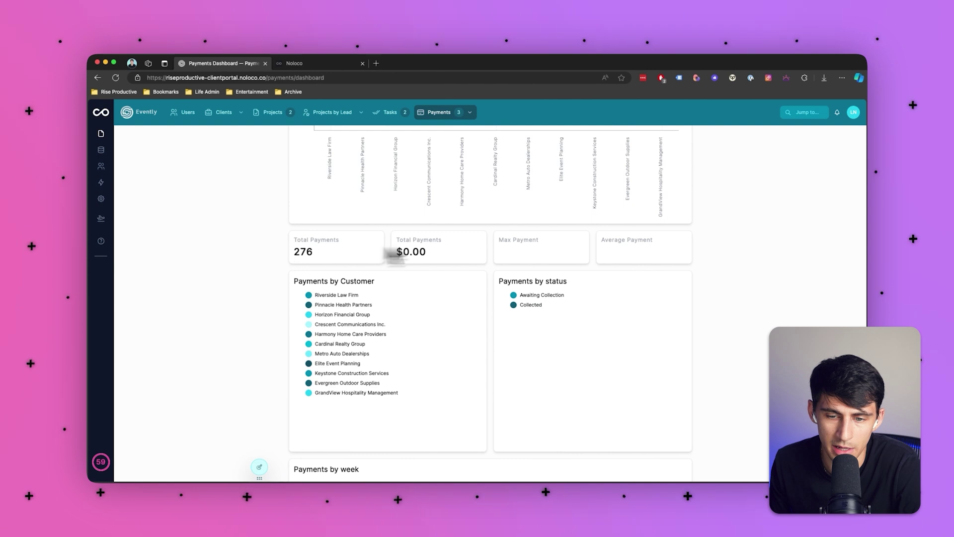
pyautogui.scroll(-5, 415, 250)
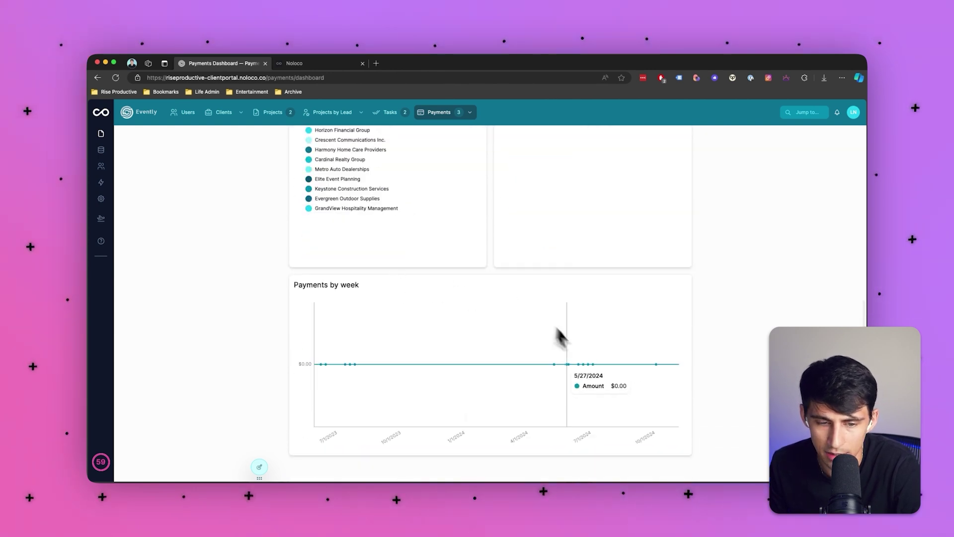
pyautogui.scroll(10, 567, 343)
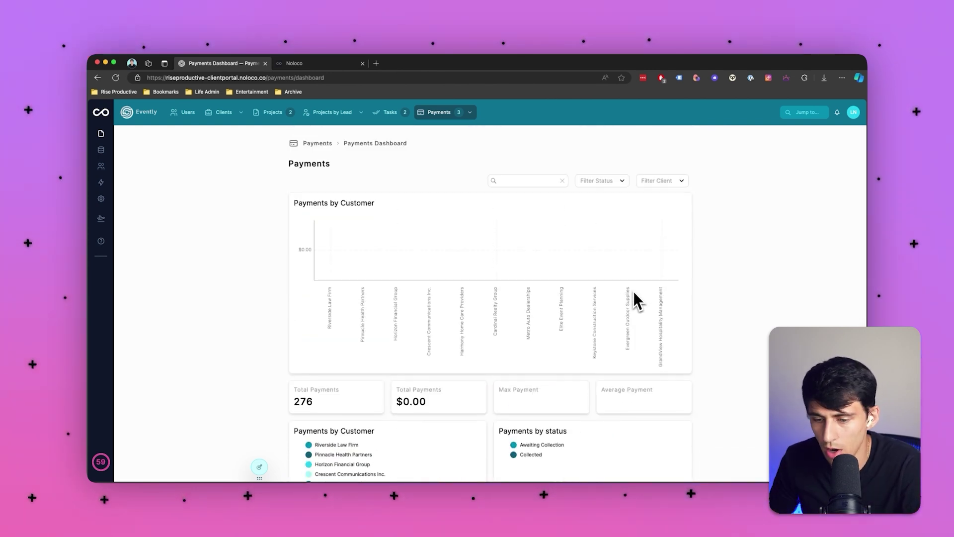
pyautogui.moveTo(636, 278)
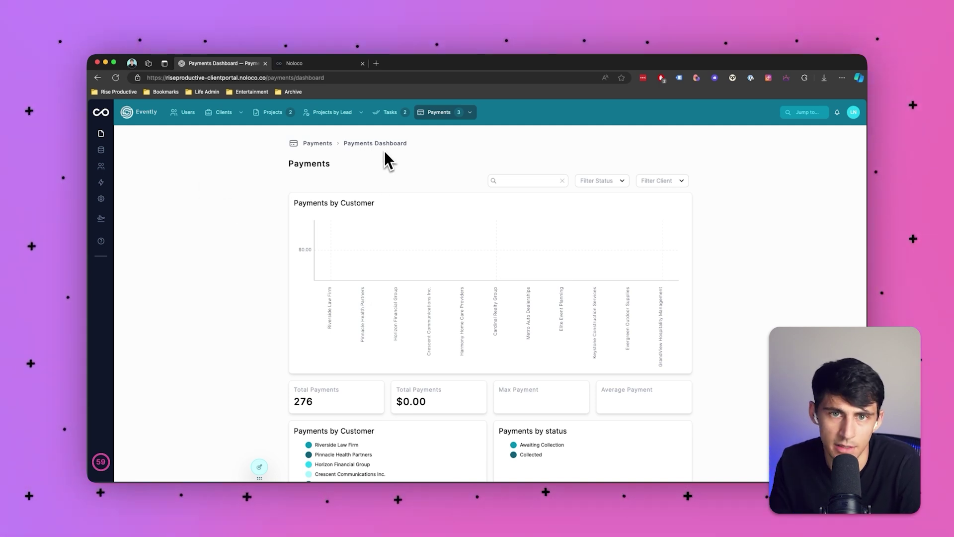
# Open the team Tasks board and scroll through its 7 Done, 5 In Progress and 8 Todo tasks
pyautogui.click(390, 112)
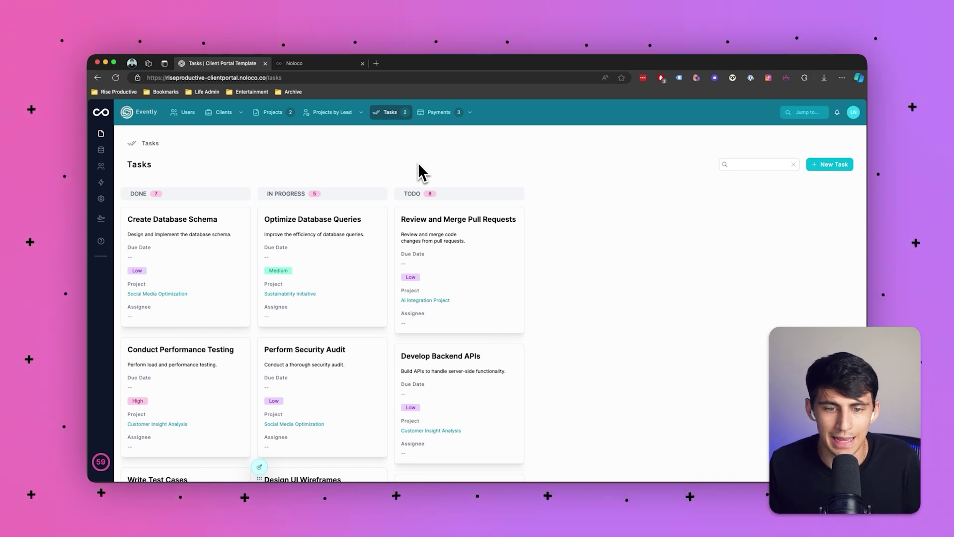
pyautogui.scroll(-5, 323, 290)
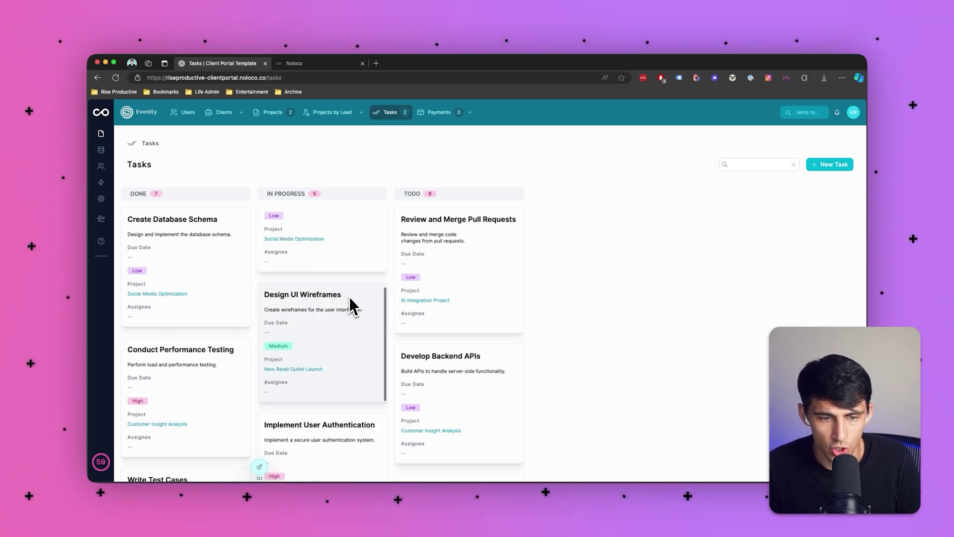
pyautogui.scroll(5, 349, 300)
pyautogui.scroll(-4, 513, 273)
pyautogui.scroll(4, 495, 284)
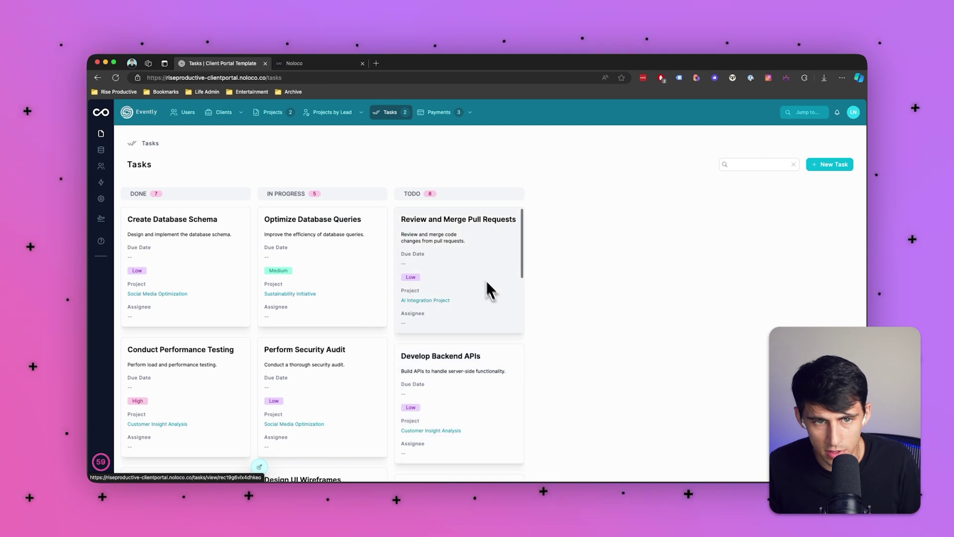
pyautogui.moveTo(332, 112)
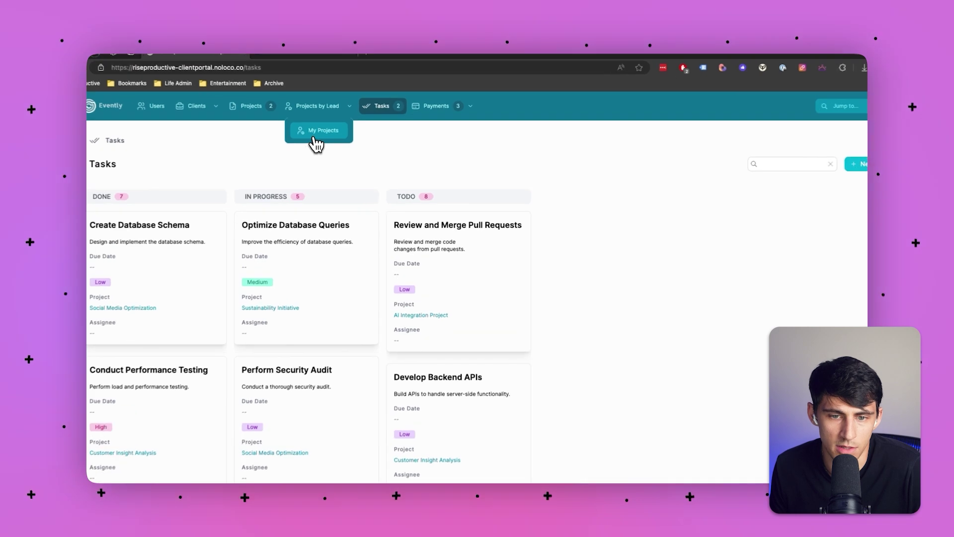
# Open the Clients Dashboard from the Clients section and scroll through its charts
pyautogui.click(331, 136)
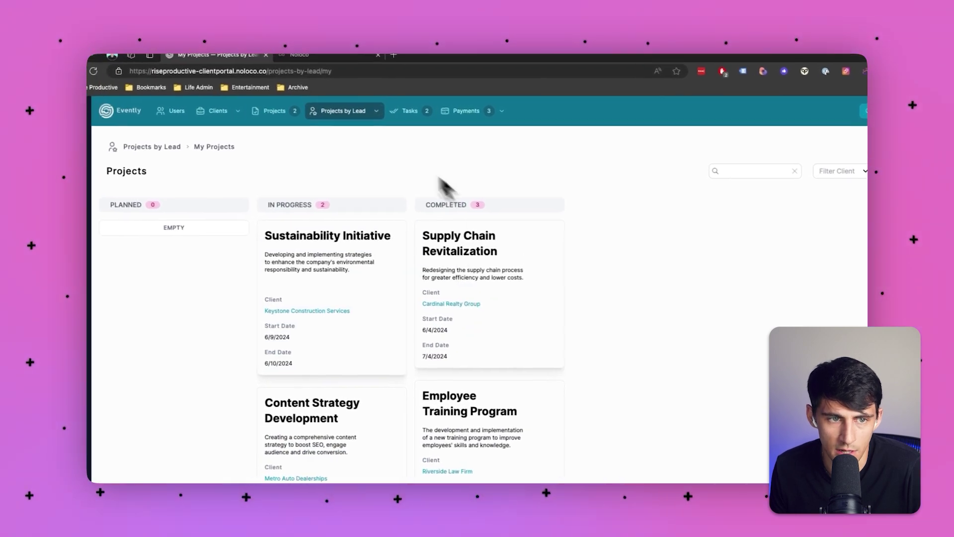
pyautogui.click(219, 110)
pyautogui.click(228, 140)
pyautogui.moveTo(351, 149)
pyautogui.moveTo(263, 120)
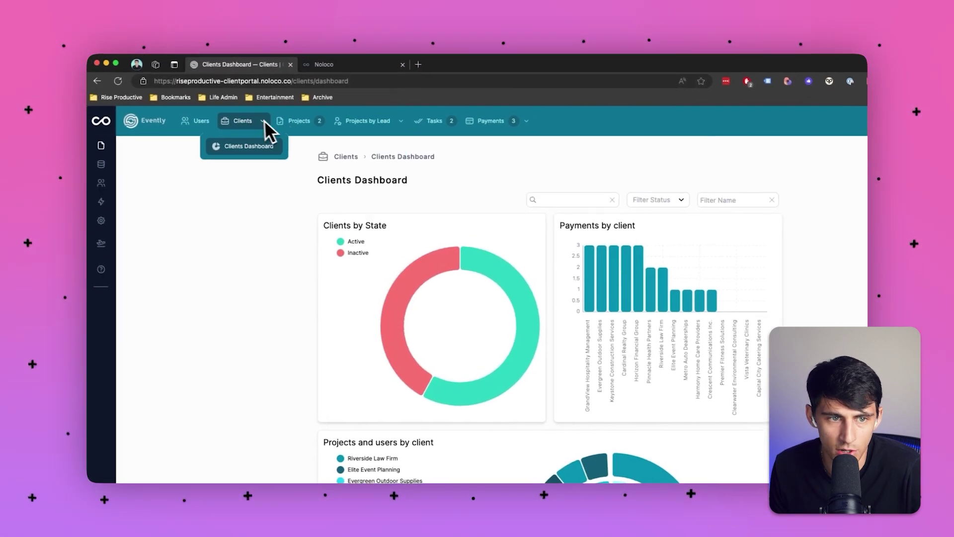
pyautogui.click(230, 140)
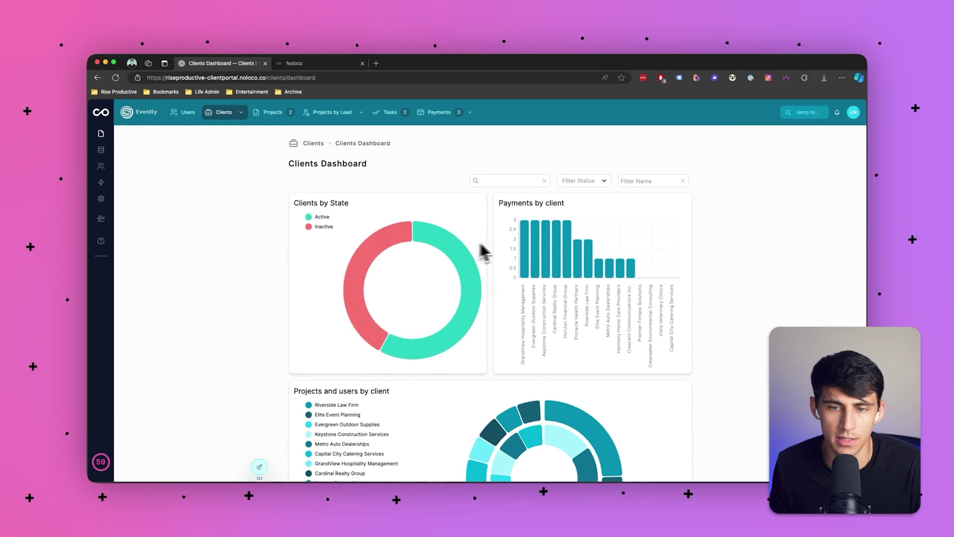
pyautogui.scroll(-3, 541, 273)
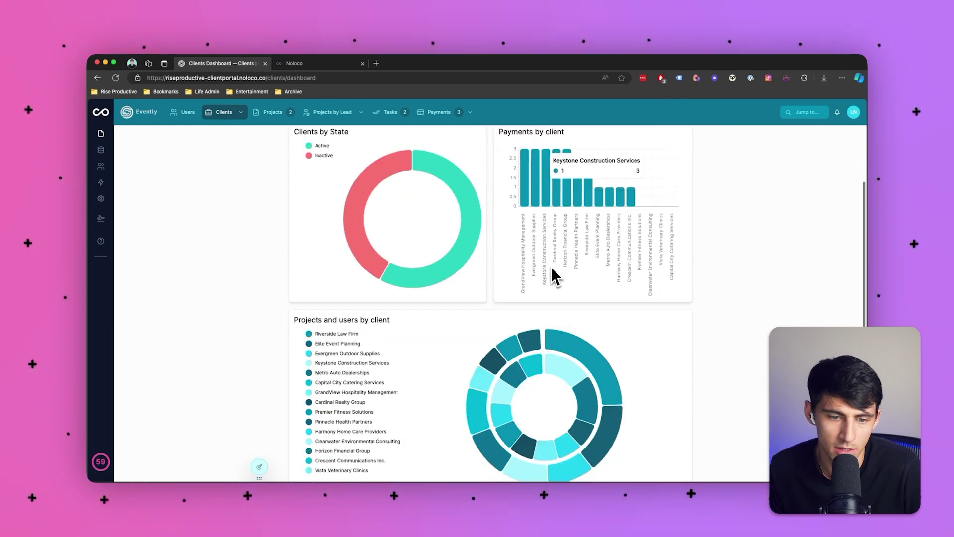
pyautogui.scroll(-2, 548, 271)
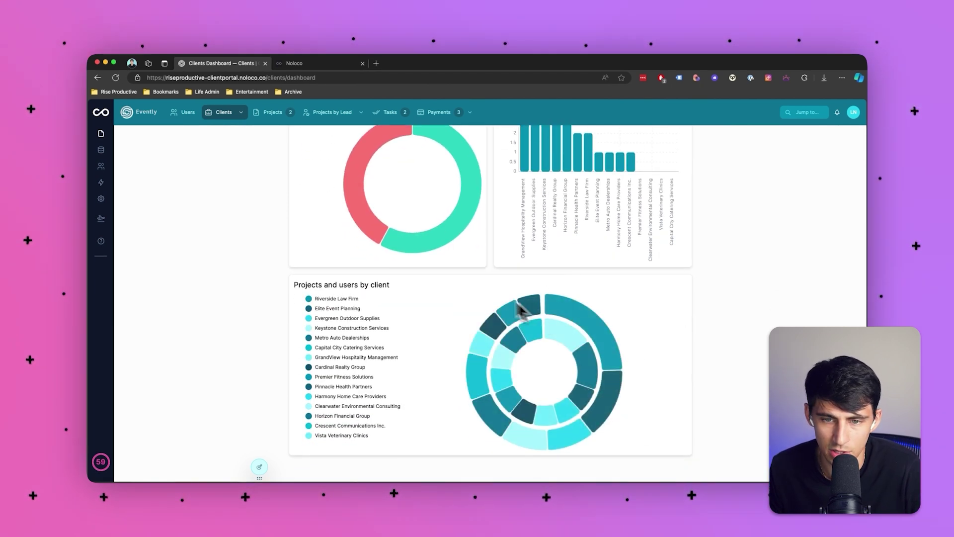
pyautogui.scroll(3, 547, 284)
pyautogui.scroll(2, 507, 304)
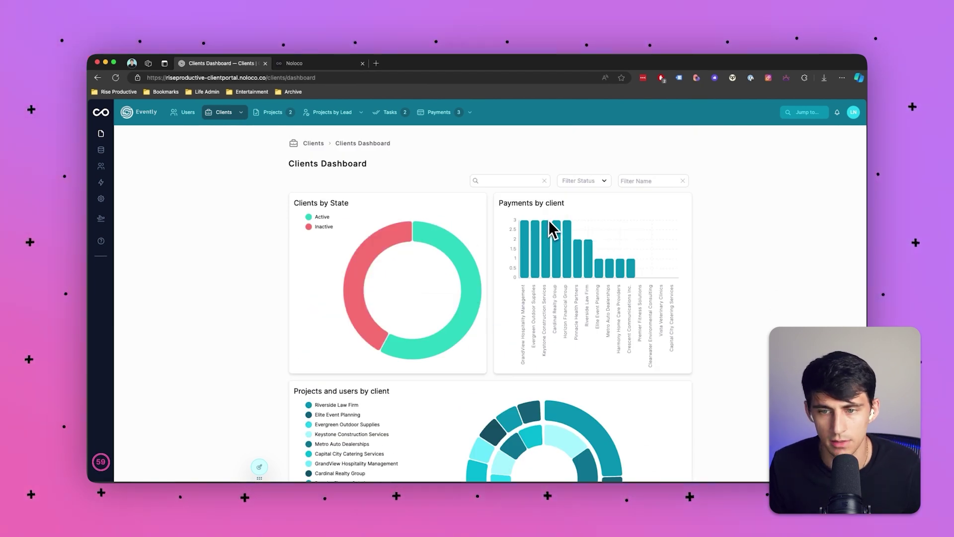
# Filter the dashboard charts to Active clients, review the other statuses, then open Users
pyautogui.click(581, 182)
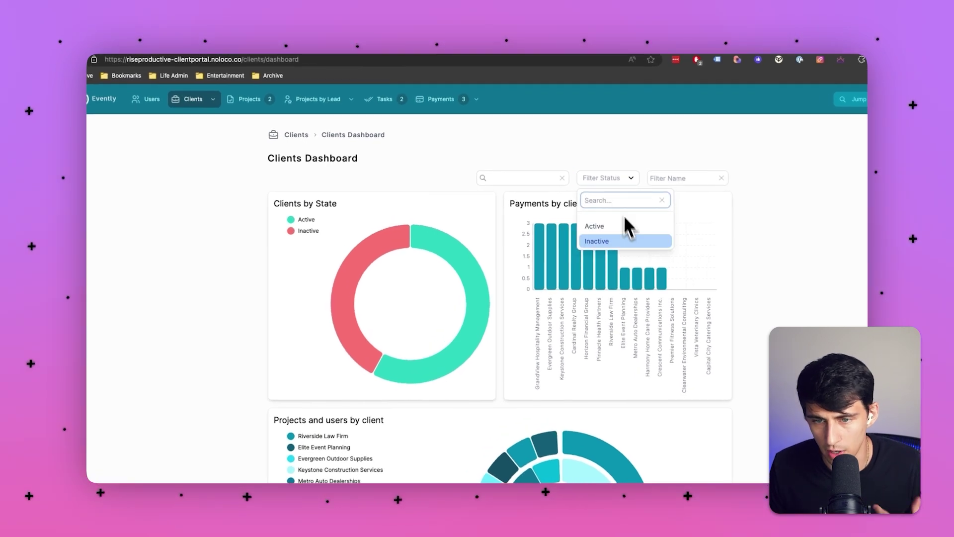
pyautogui.click(627, 228)
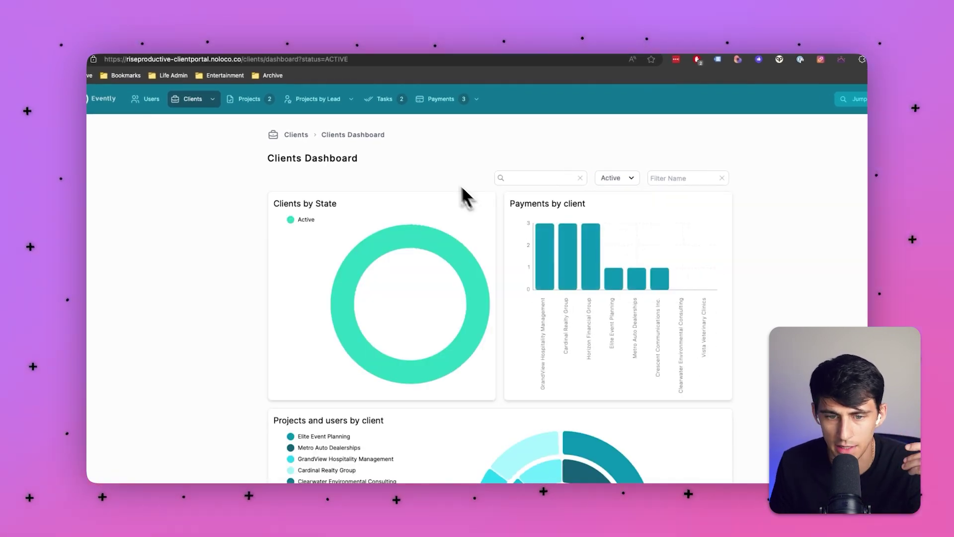
pyautogui.scroll(-1, 624, 353)
pyautogui.scroll(1, 637, 335)
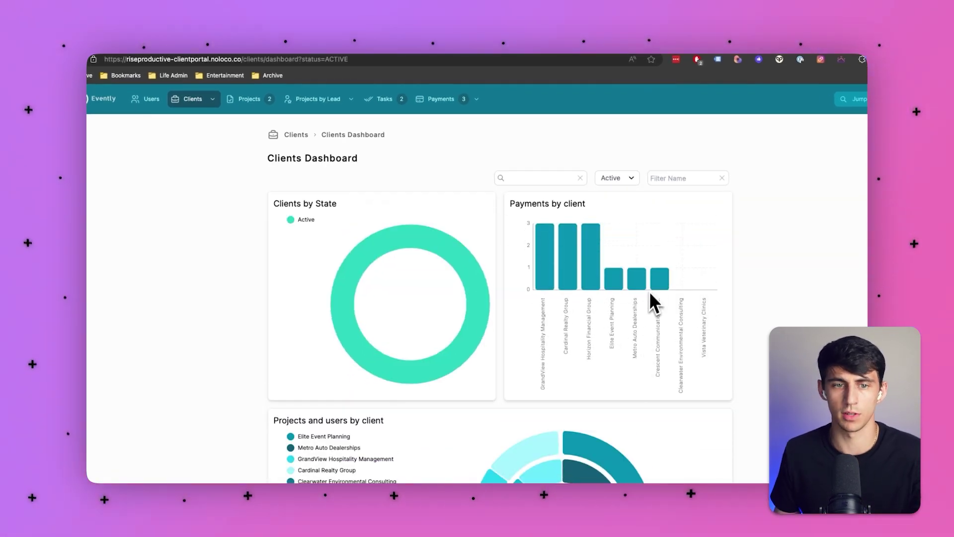
pyautogui.click(607, 180)
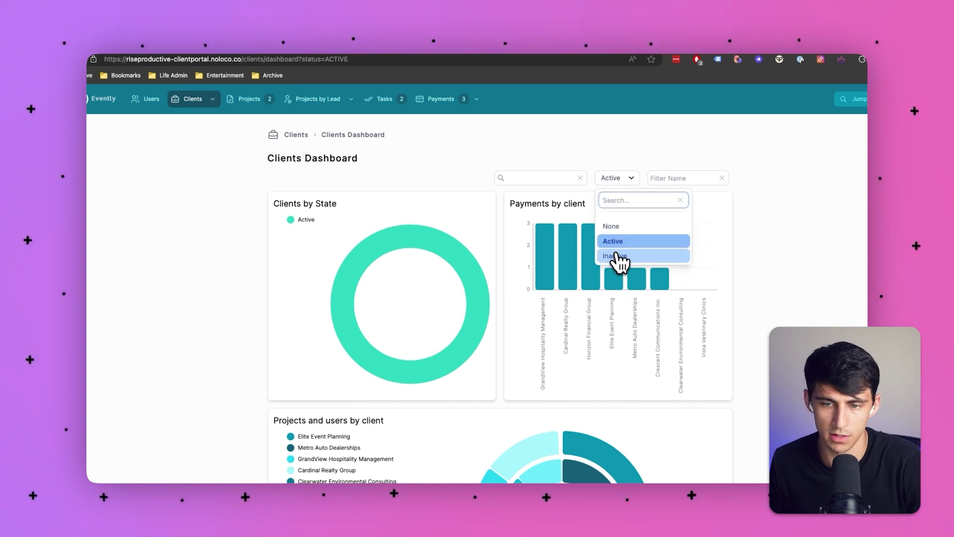
pyautogui.click(521, 202)
pyautogui.click(147, 98)
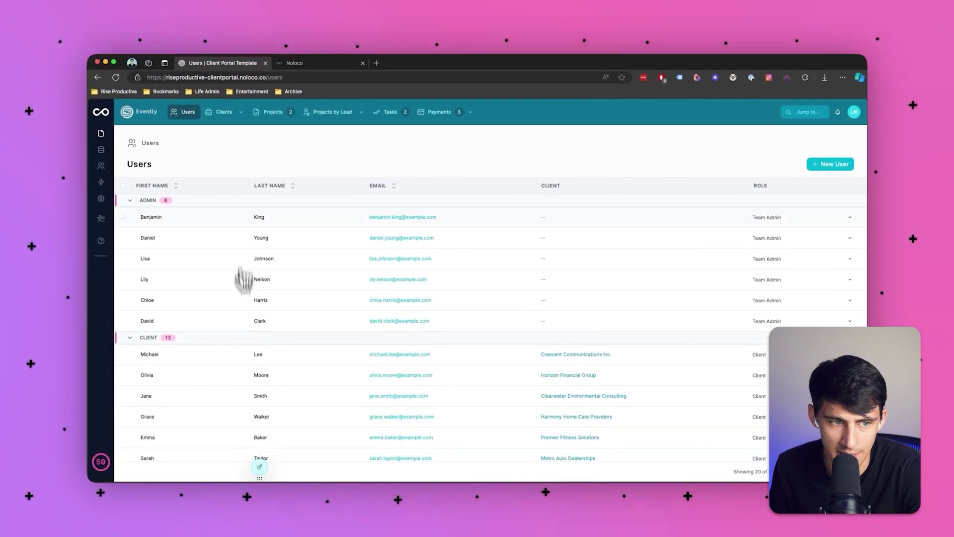
# Open the Create a User form and inspect its Assigned tasks and Leading projects fields
pyautogui.click(830, 164)
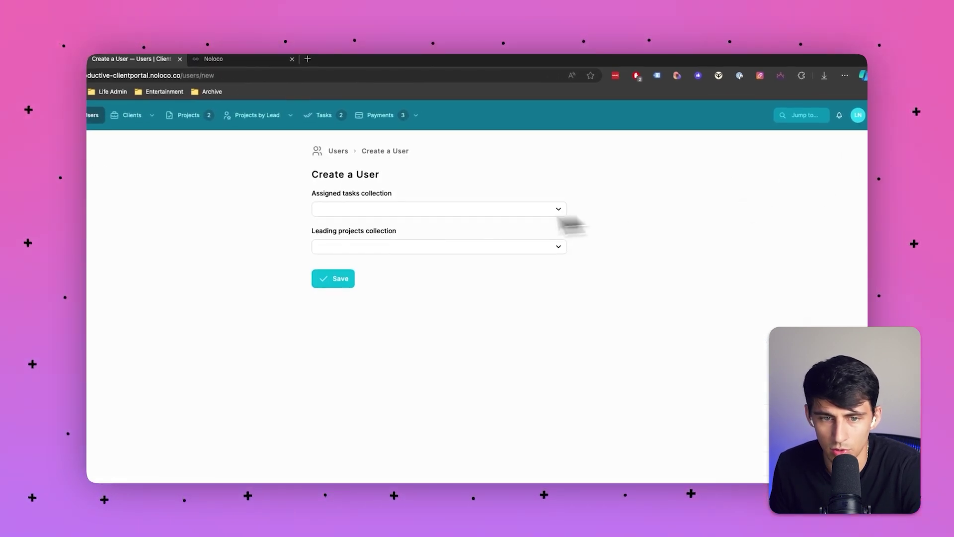
pyautogui.click(517, 209)
pyautogui.moveTo(342, 194); pyautogui.dragTo(380, 207)
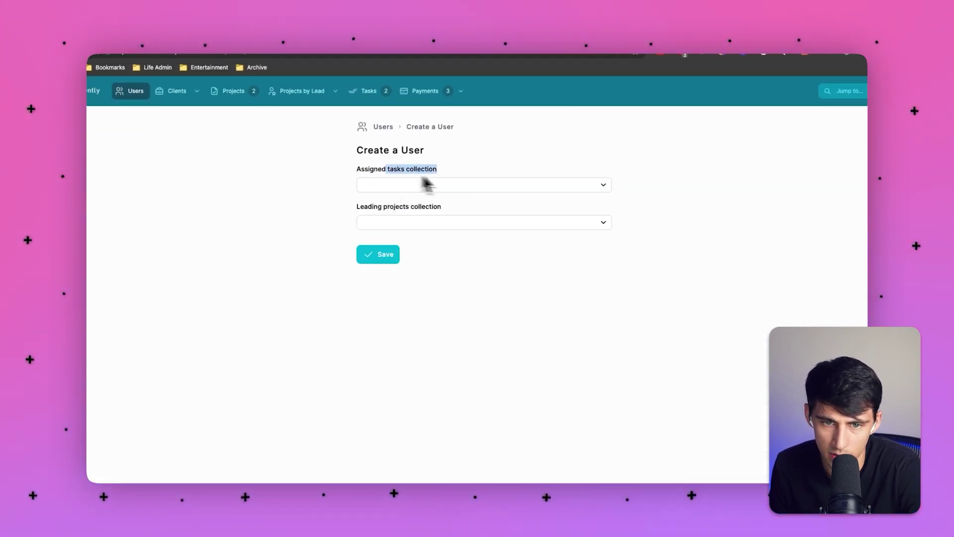
pyautogui.click(456, 204)
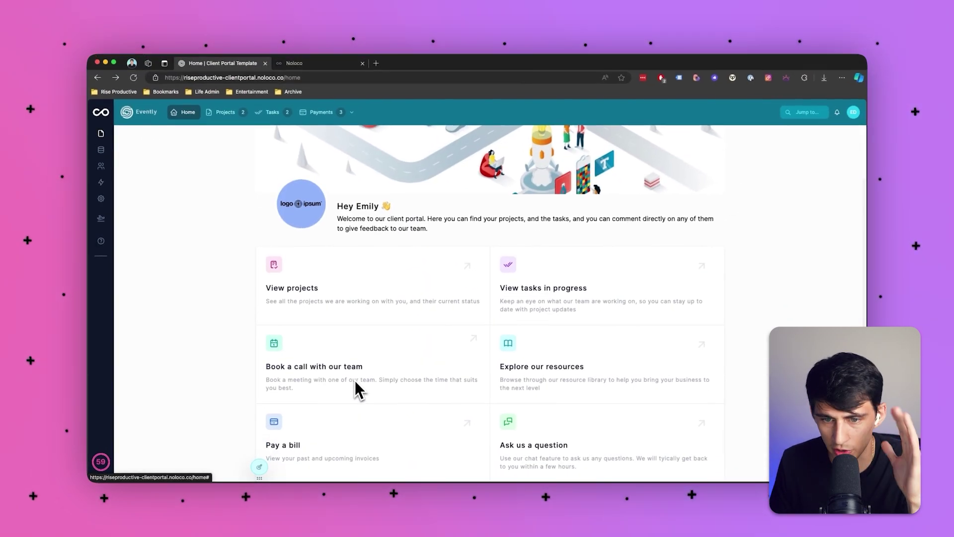
# After scrolling the client home page, preview the app as the Team Admin found by name
pyautogui.scroll(-1, 363, 382)
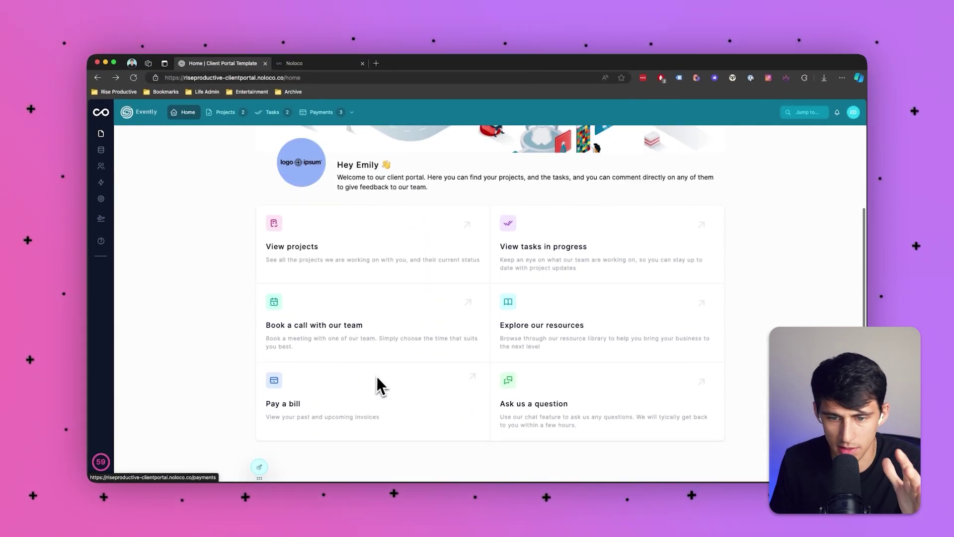
pyautogui.scroll(3, 452, 299)
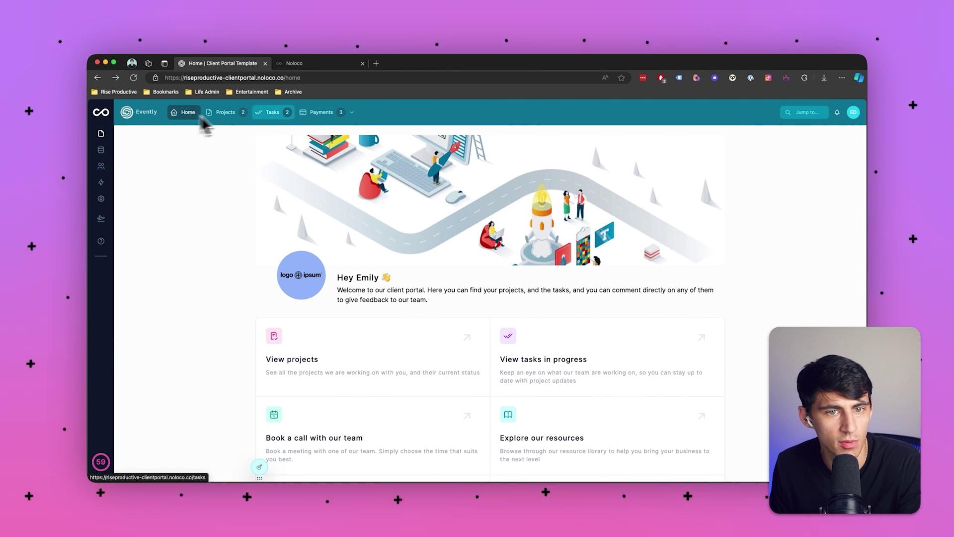
pyautogui.scroll(-3, 494, 312)
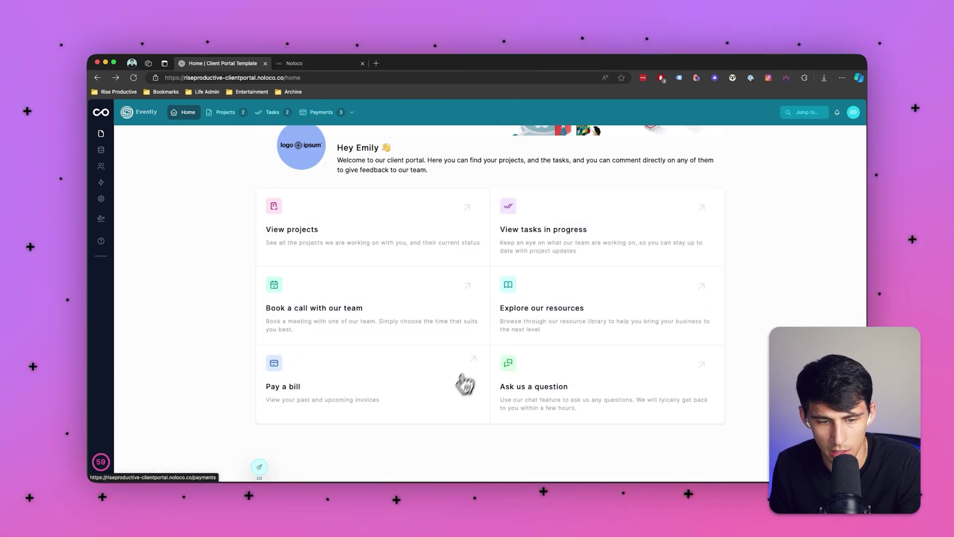
pyautogui.scroll(3, 451, 397)
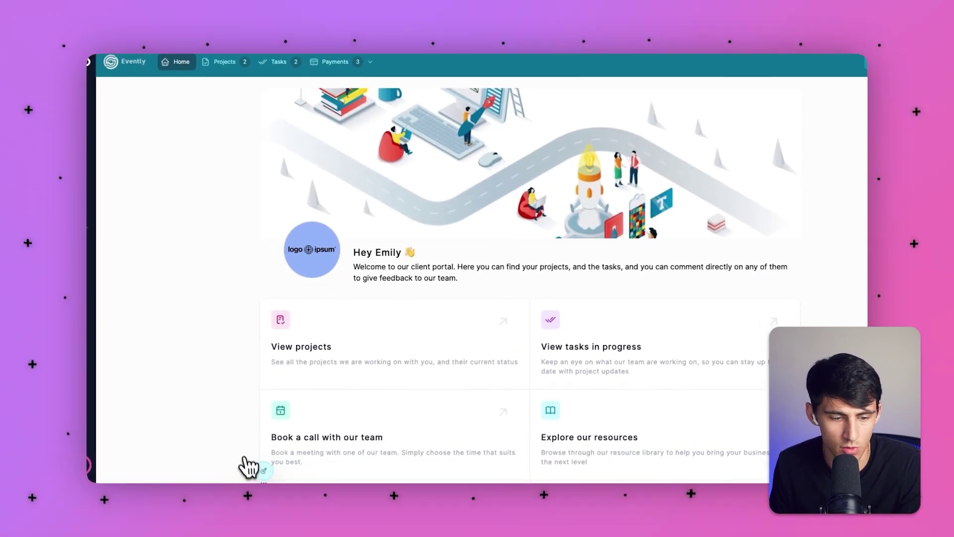
pyautogui.click(263, 450)
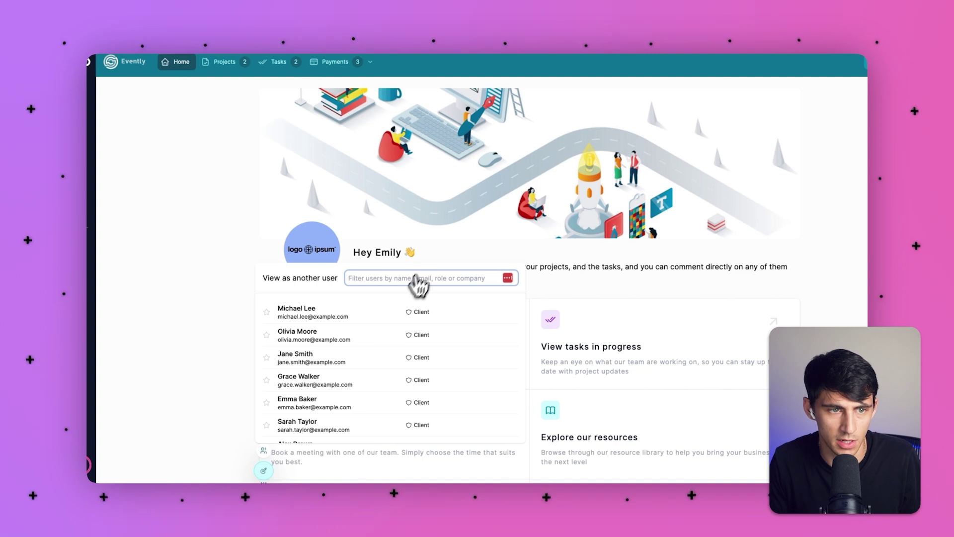
pyautogui.write('lily')
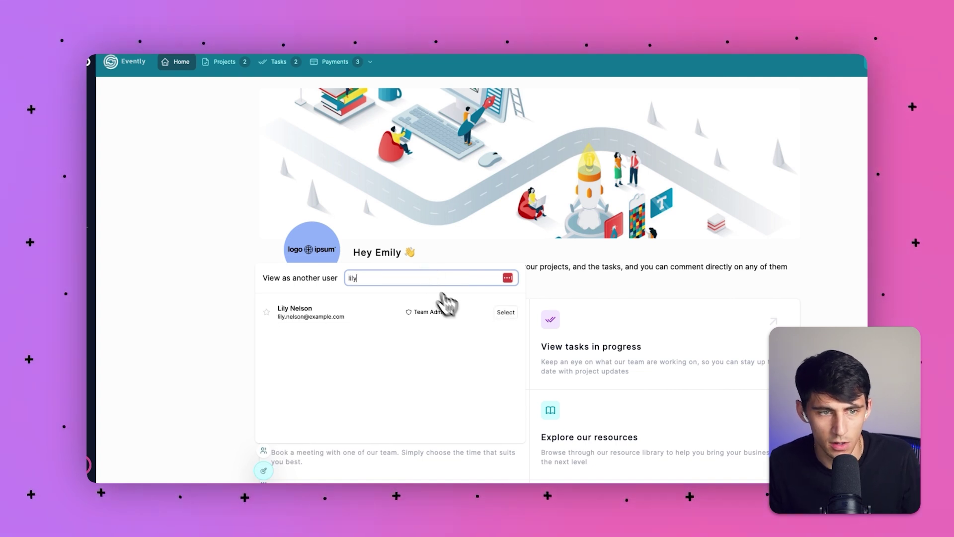
pyautogui.click(506, 312)
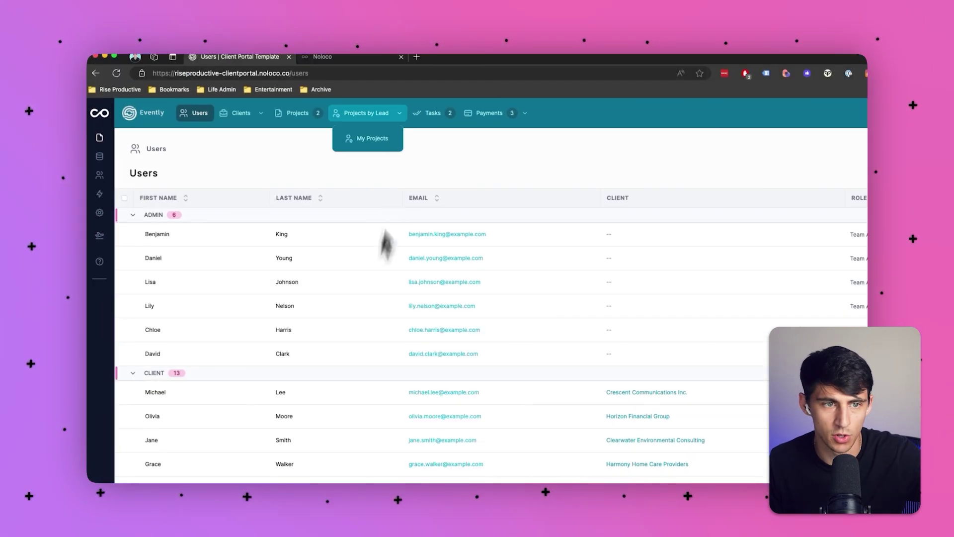
# Dismiss the Payments dashboard menu and open the builder's user-management page
pyautogui.moveTo(242, 119)
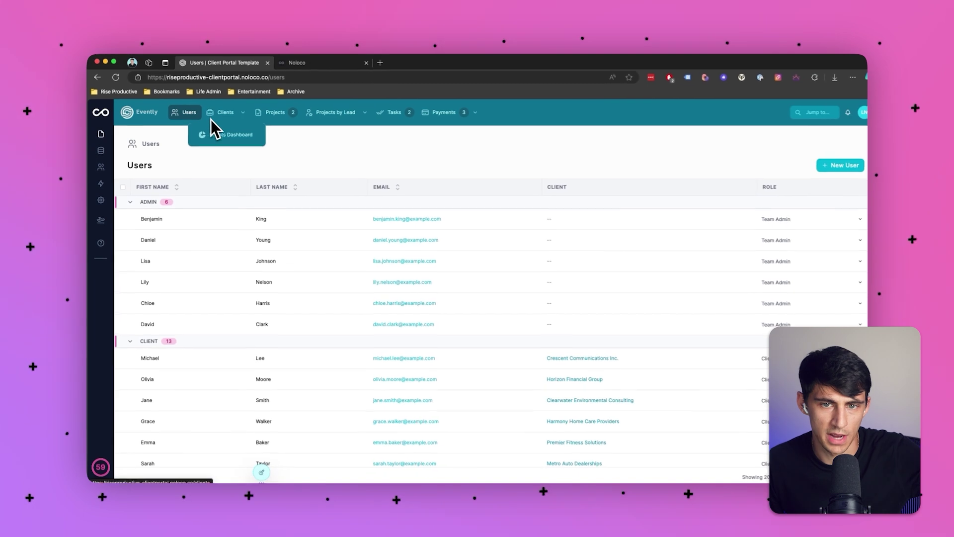
pyautogui.click(440, 105)
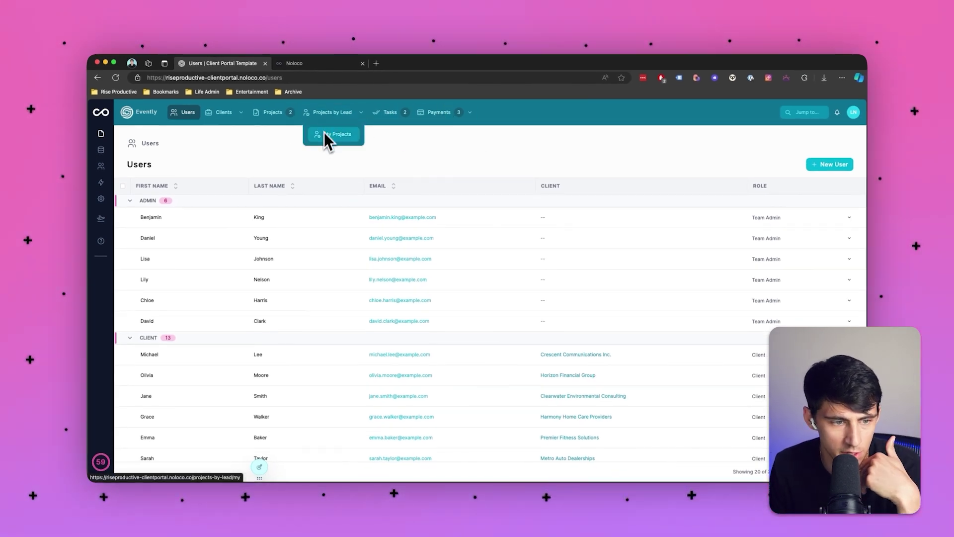
pyautogui.scroll(-5, 366, 371)
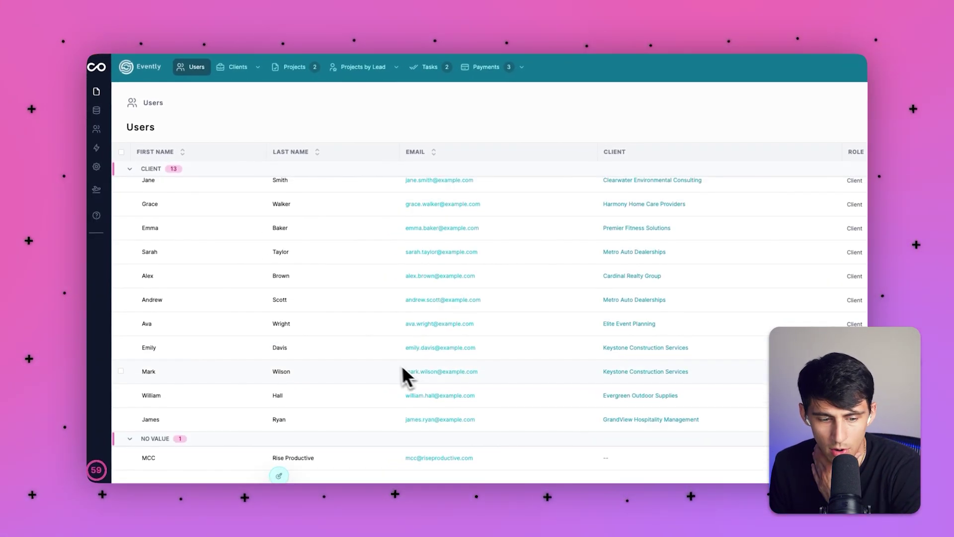
pyautogui.scroll(5, 278, 398)
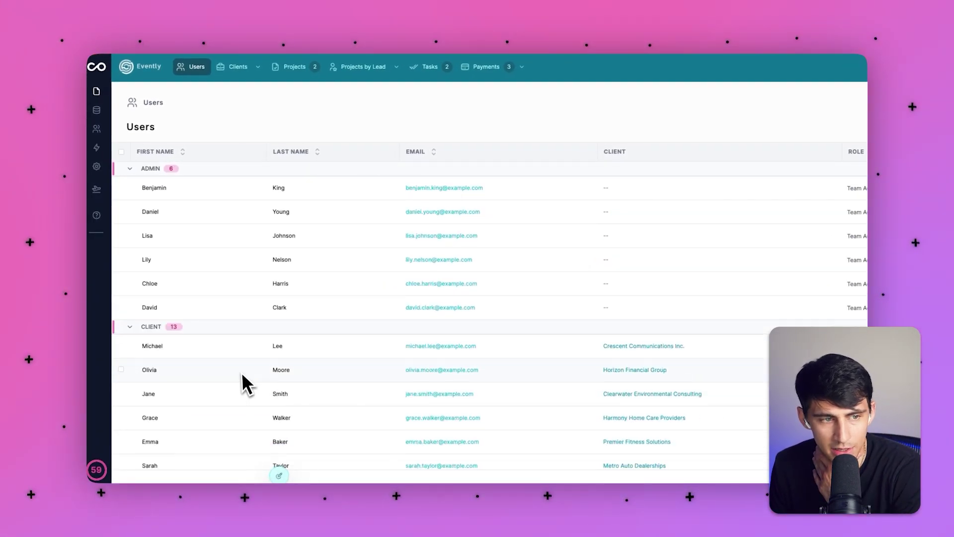
pyautogui.click(104, 182)
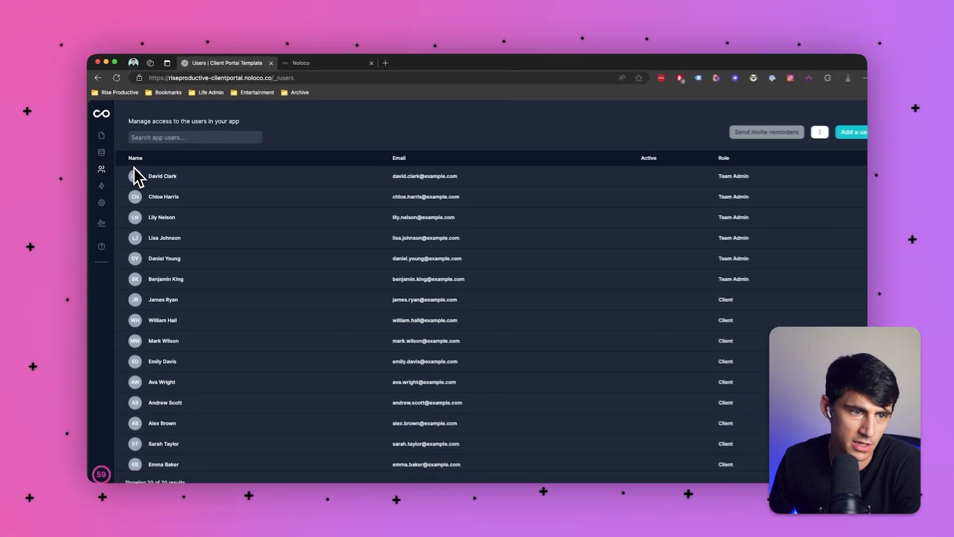
# Open the app's data tables and view the Clients table records
pyautogui.click(103, 218)
pyautogui.click(103, 162)
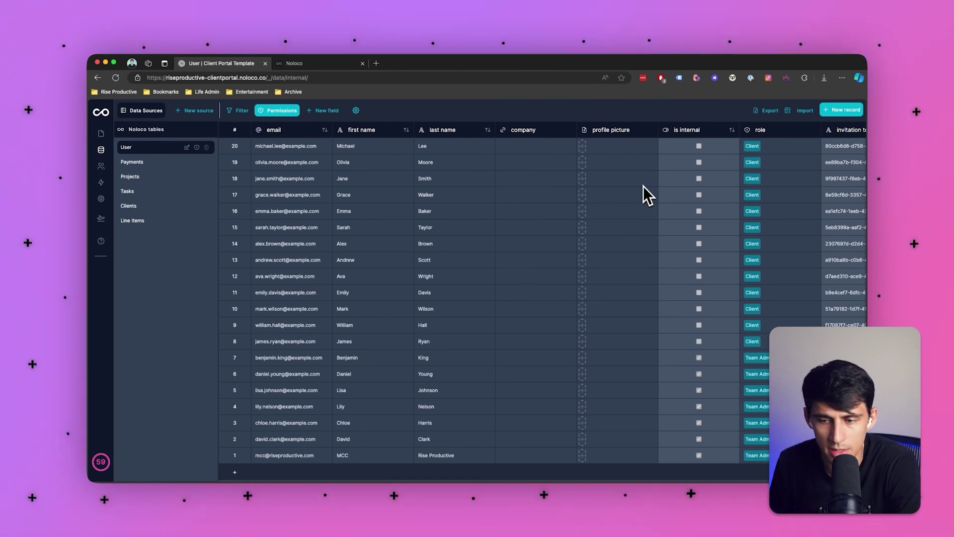
pyautogui.click(142, 206)
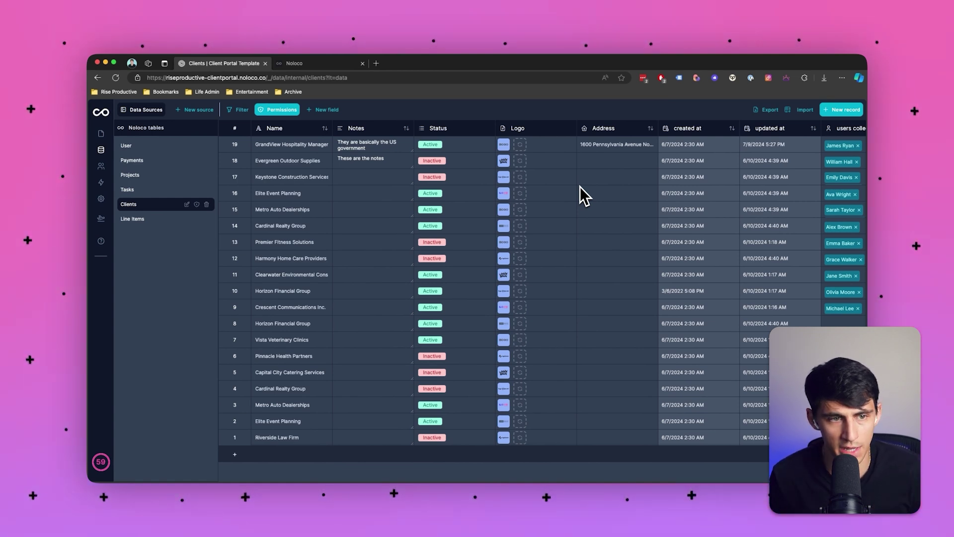
# Inspect client 19's stored address, then switch to the User table
pyautogui.hscroll(5, 580, 191)
pyautogui.click(617, 144)
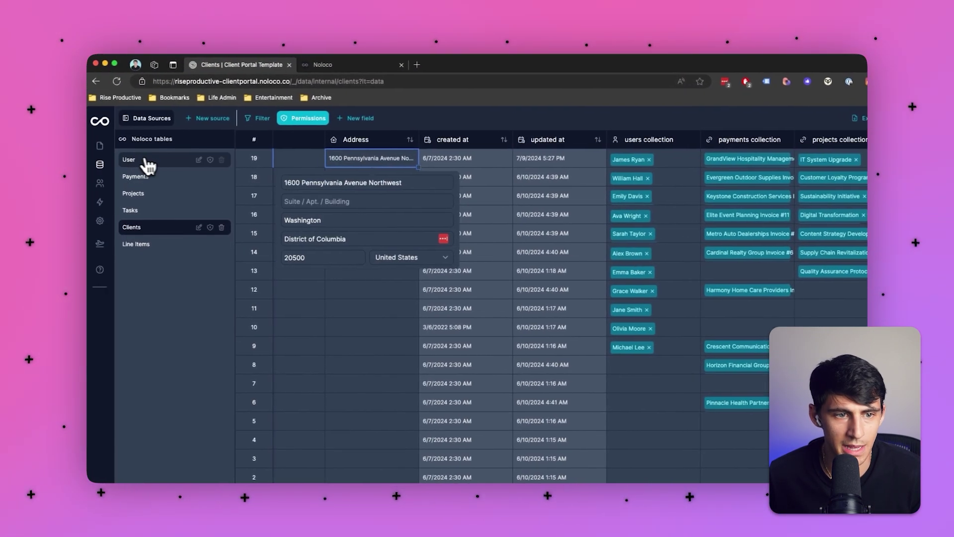
pyautogui.click(148, 161)
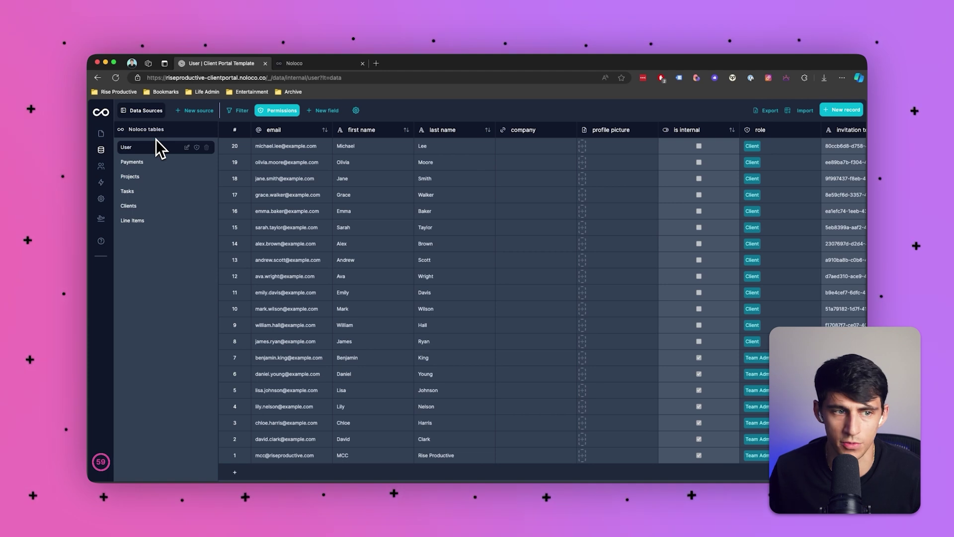
# Return to the Users page and scroll through its 13 client users and their linked clients
pyautogui.click(100, 134)
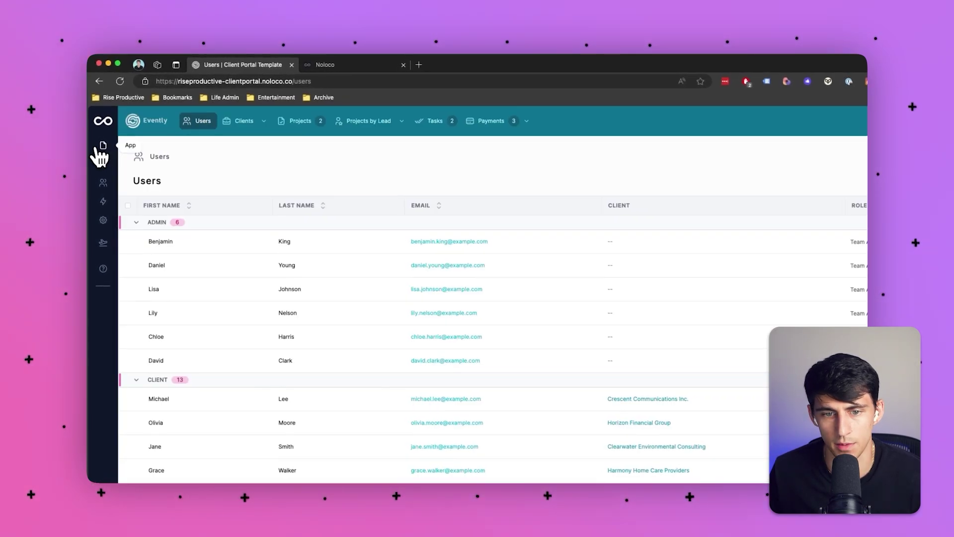
pyautogui.scroll(-5, 388, 243)
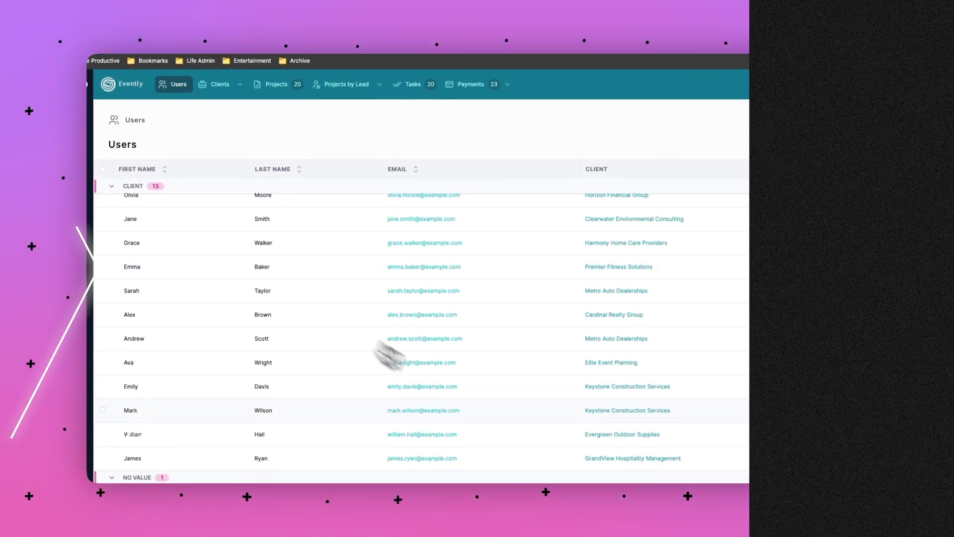